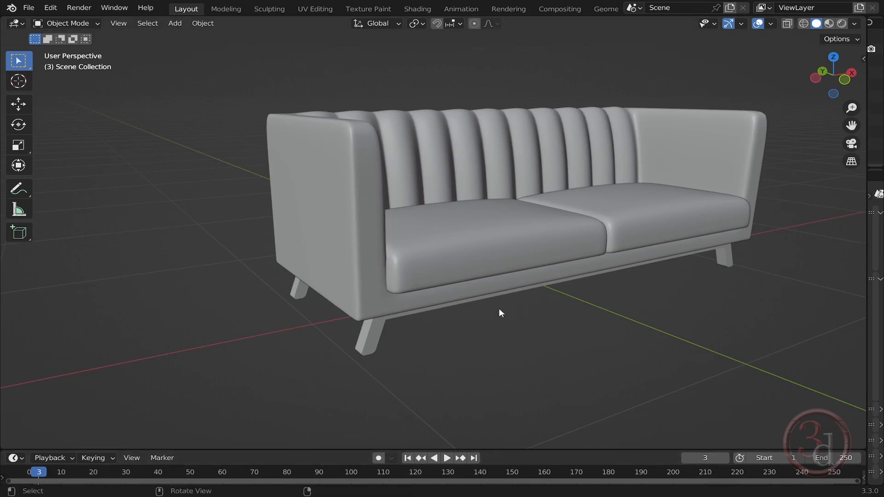
# - Add a mesh plane at the scene origin
pyautogui.moveTo(499, 308)
pyautogui.mouseDown(button='middle')
pyautogui.moveTo(517, 287)
pyautogui.moveTo(489, 295)
pyautogui.mouseUp(button='middle')
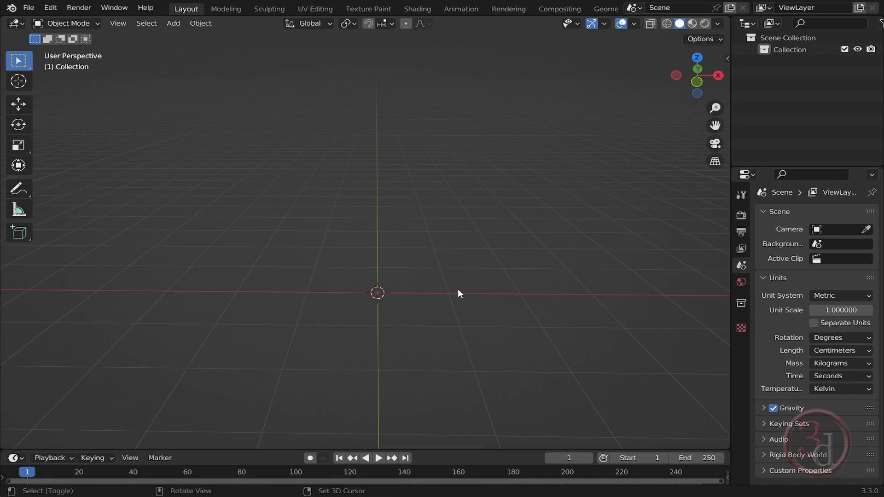
pyautogui.hotkey('shift', 'a')
pyautogui.moveTo(433, 259)
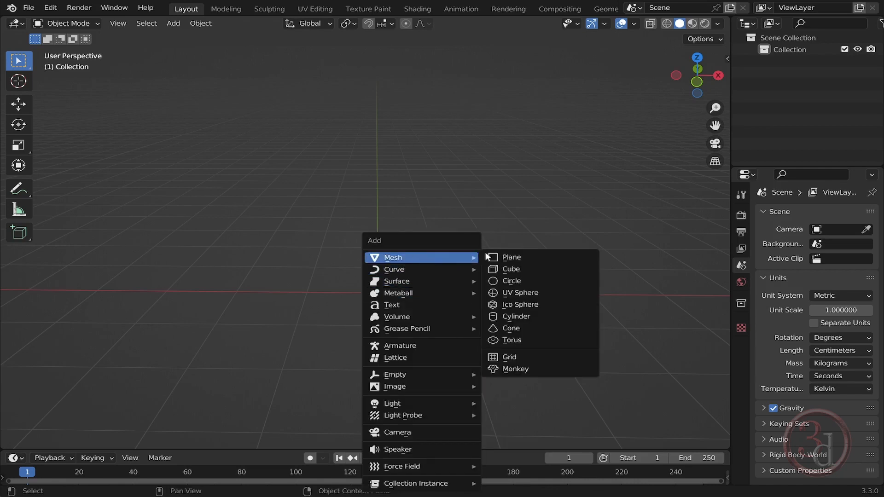
pyautogui.click(502, 257)
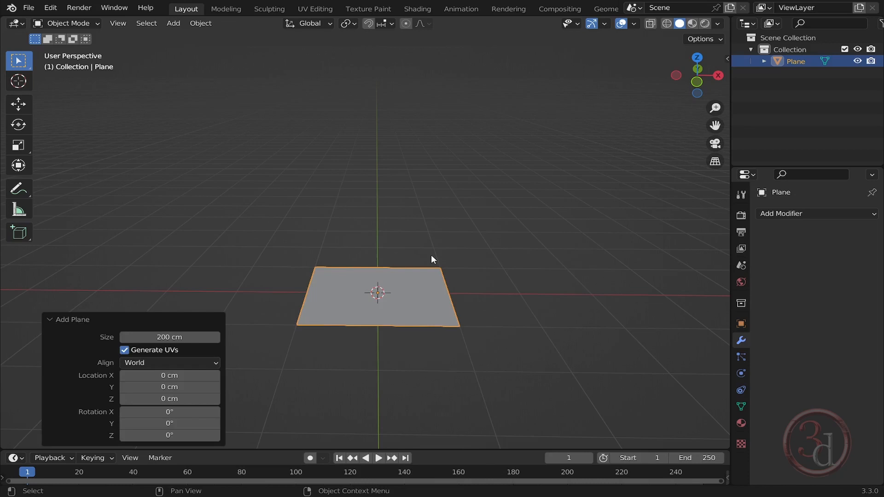
# - Set the plane's Y dimension to 78 cm in the sidebar
pyautogui.press('n')
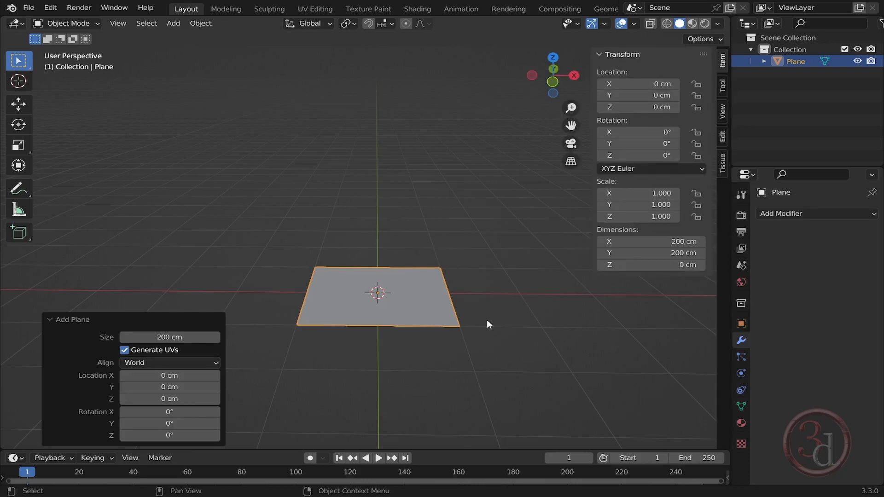
pyautogui.click(678, 241)
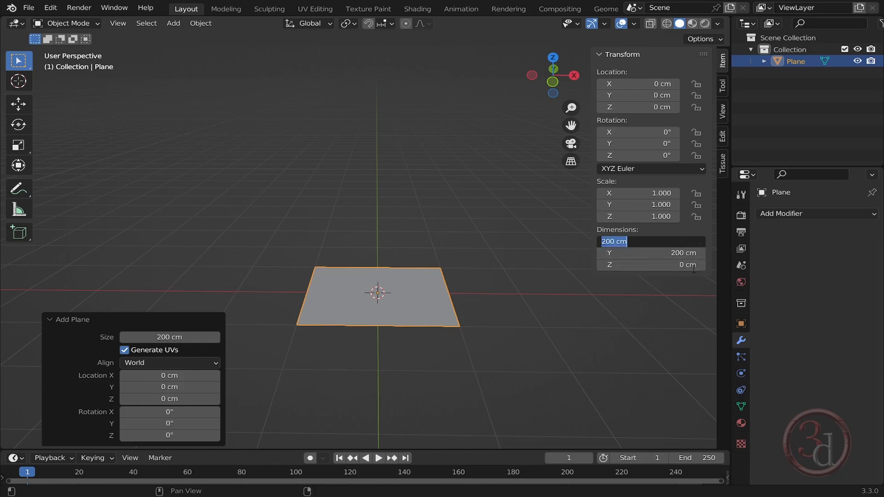
pyautogui.click(684, 251)
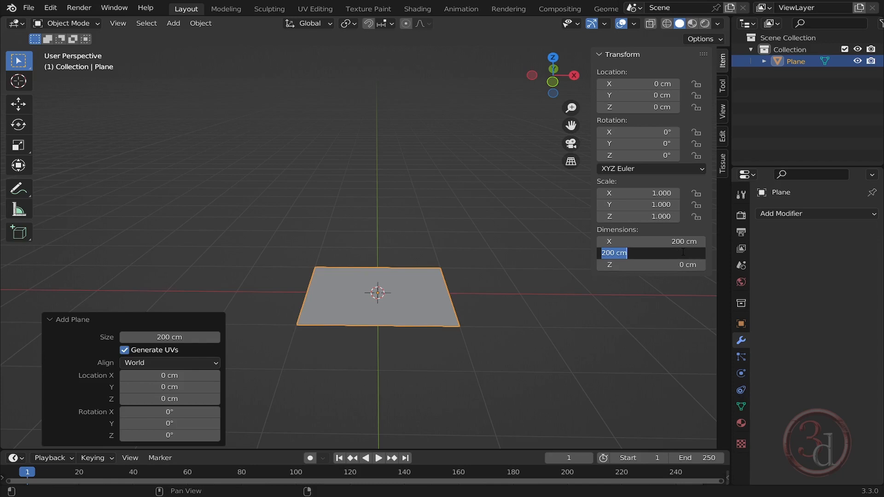
pyautogui.write('78')
pyautogui.press('Return')
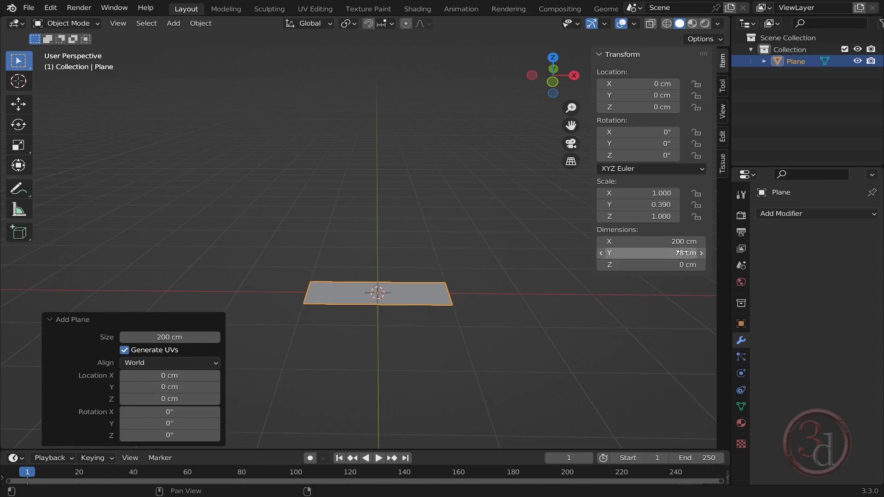
# - Extrude the plane's face upward 80 cm in Edit Mode to form a box
pyautogui.moveTo(609, 292); pyautogui.dragTo(469, 331, button='middle')
pyautogui.scroll(3, 355, 297)
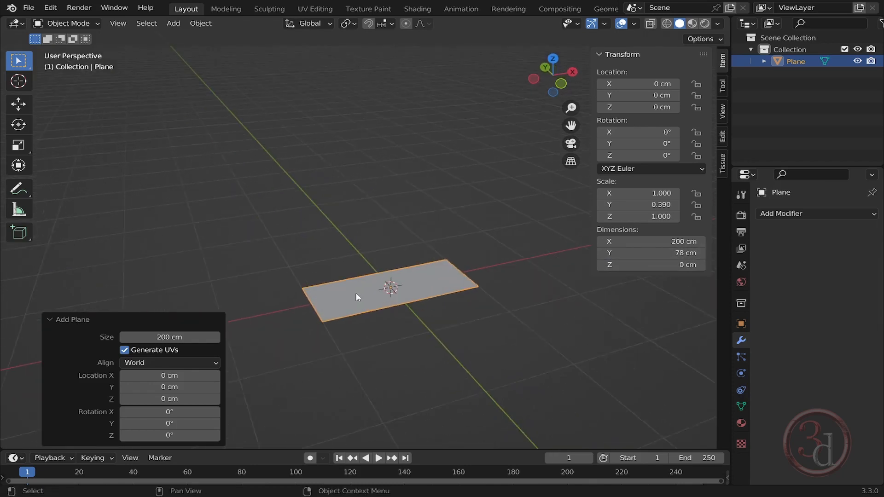
pyautogui.moveTo(415, 320); pyautogui.dragTo(457, 277, button='middle')
pyautogui.press('Tab')
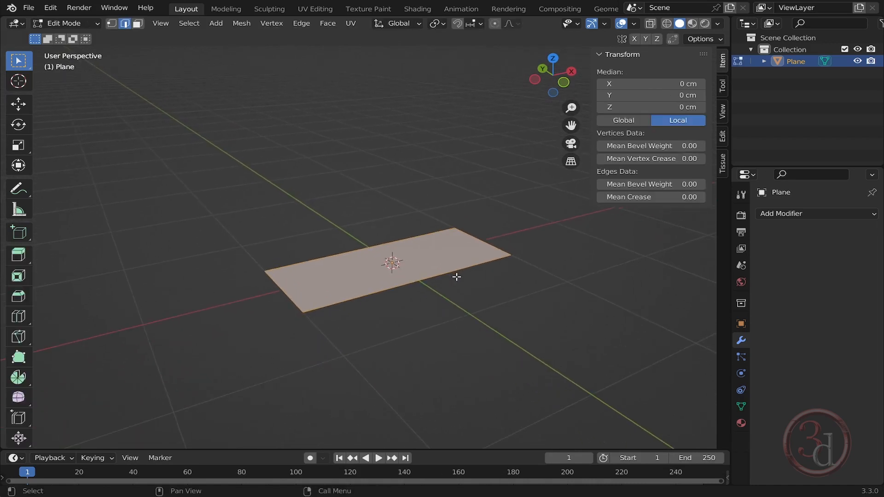
pyautogui.press('Tab')
pyautogui.press('Tab')
pyautogui.press('e')
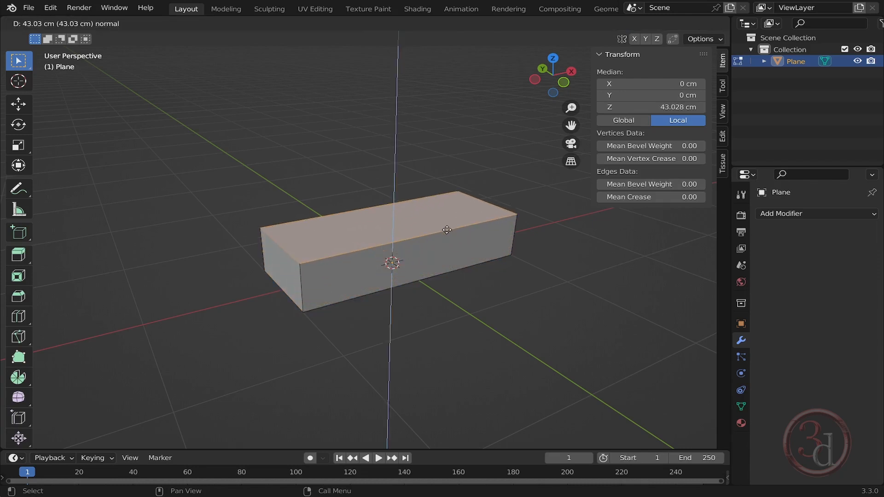
pyautogui.write('80')
pyautogui.press('Return')
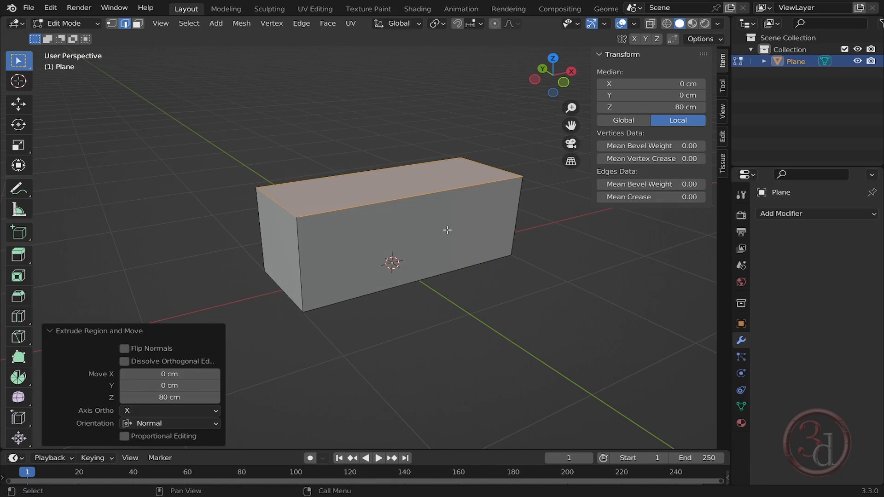
# - Duplicate the box and move the copy about 142 cm along the X axis
pyautogui.press('Tab')
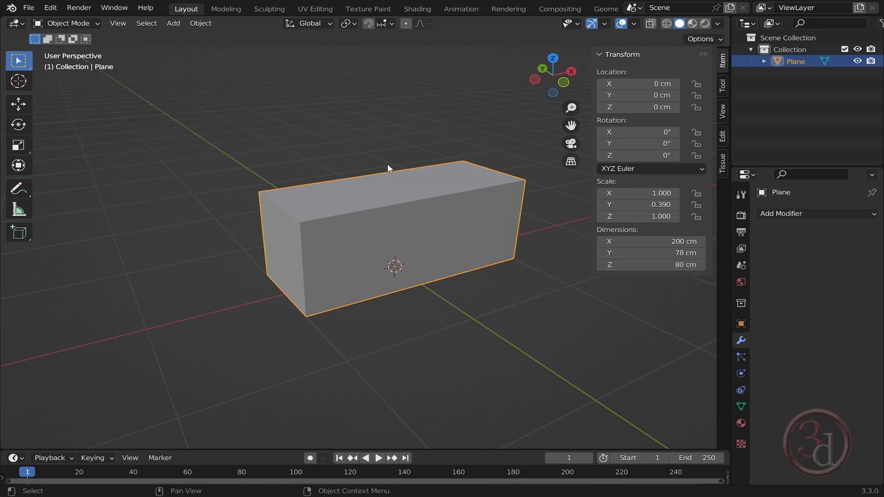
pyautogui.moveTo(456, 252); pyautogui.dragTo(413, 262, button='middle')
pyautogui.hotkey('shift', 'd')
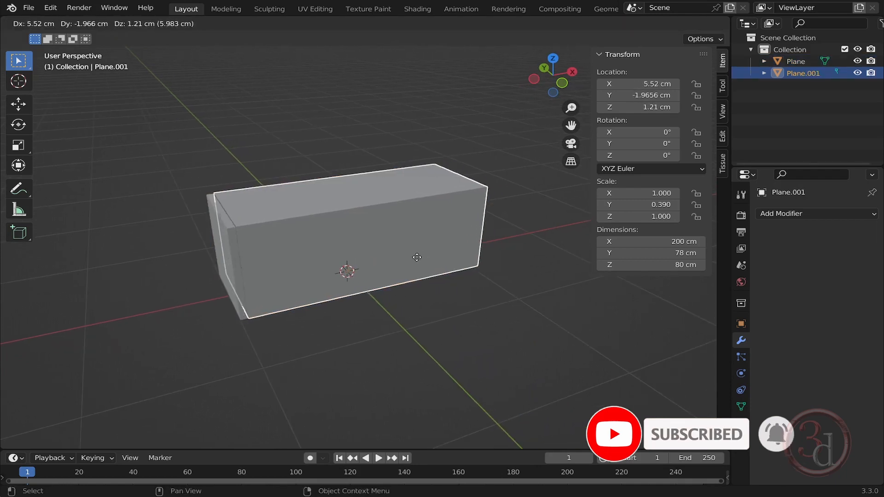
pyautogui.press('x')
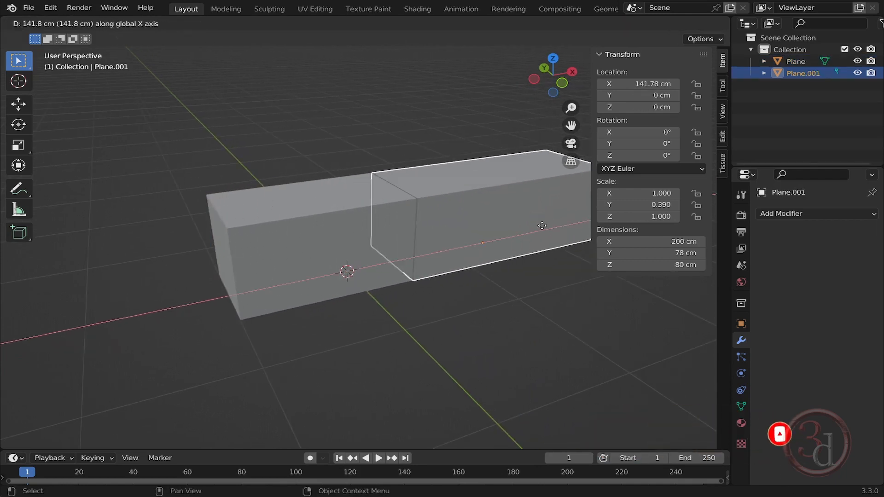
pyautogui.click(668, 205)
# - Select the original box and set its top face's Z position to 25 cm
pyautogui.moveTo(576, 258); pyautogui.dragTo(477, 237, button='middle')
pyautogui.click(427, 259)
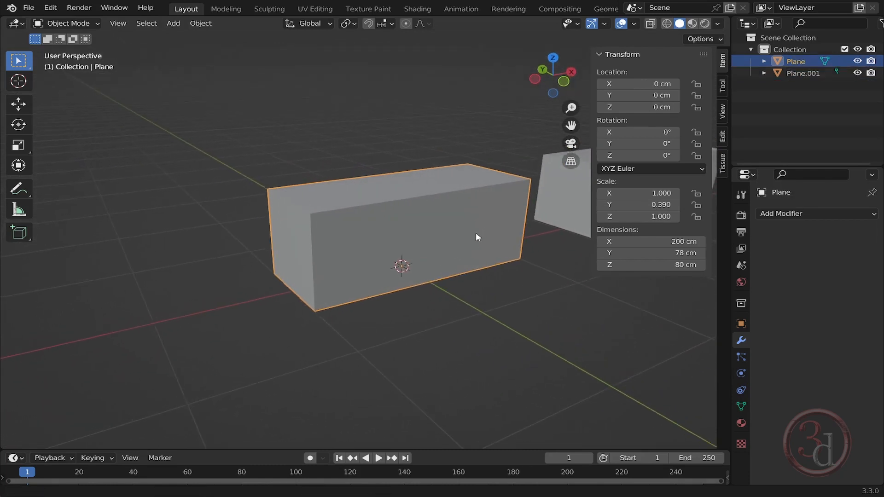
pyautogui.scroll(3, 418, 233)
pyautogui.moveTo(419, 233); pyautogui.dragTo(475, 258, button='middle')
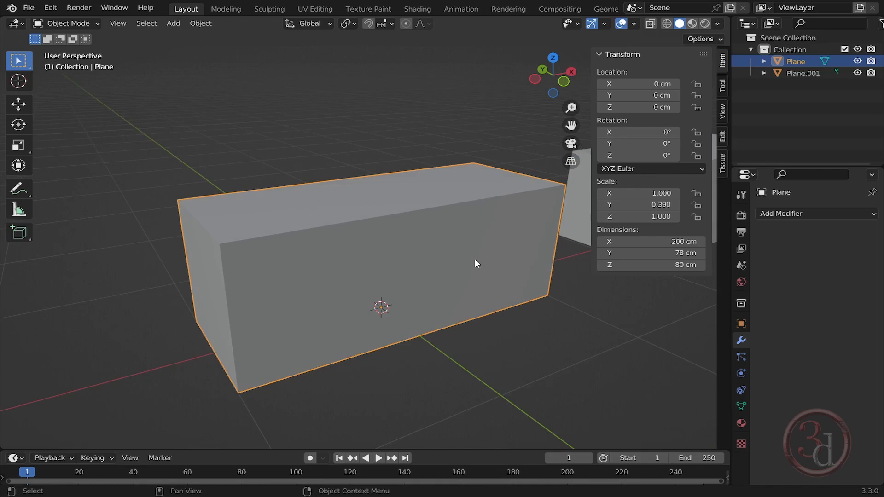
pyautogui.press('Tab')
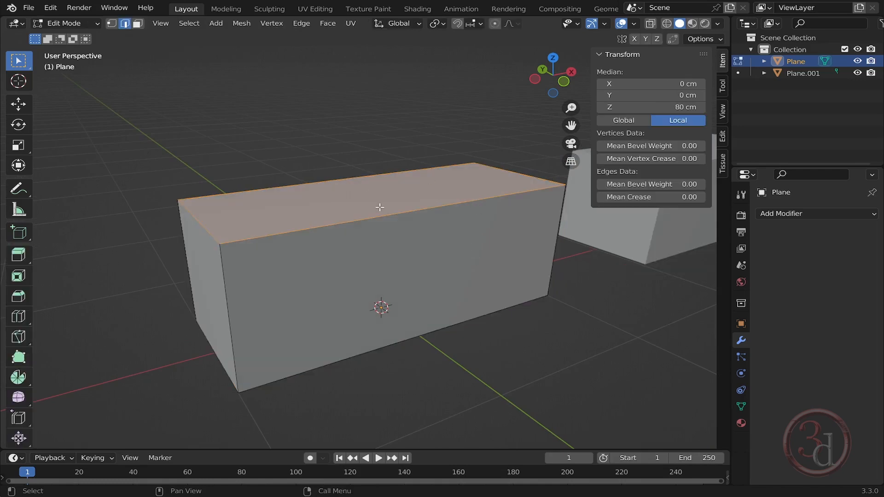
pyautogui.click(688, 107)
pyautogui.write('25')
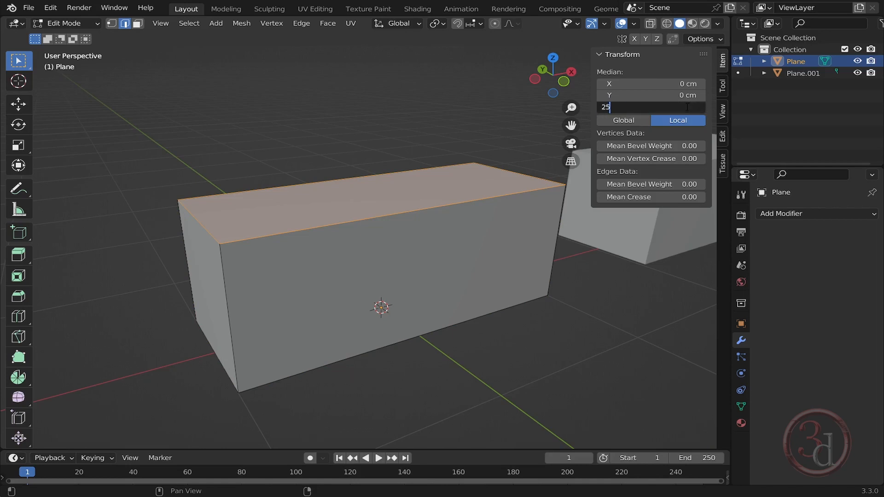
pyautogui.press('Return')
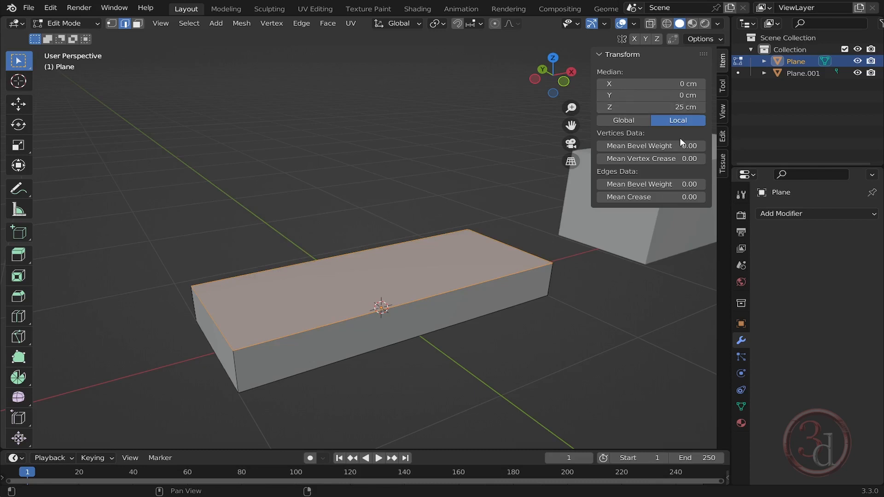
# - Select the box's bottom face in face mode and set its Z position to 15 cm
pyautogui.moveTo(412, 286); pyautogui.dragTo(403, 206, button='middle')
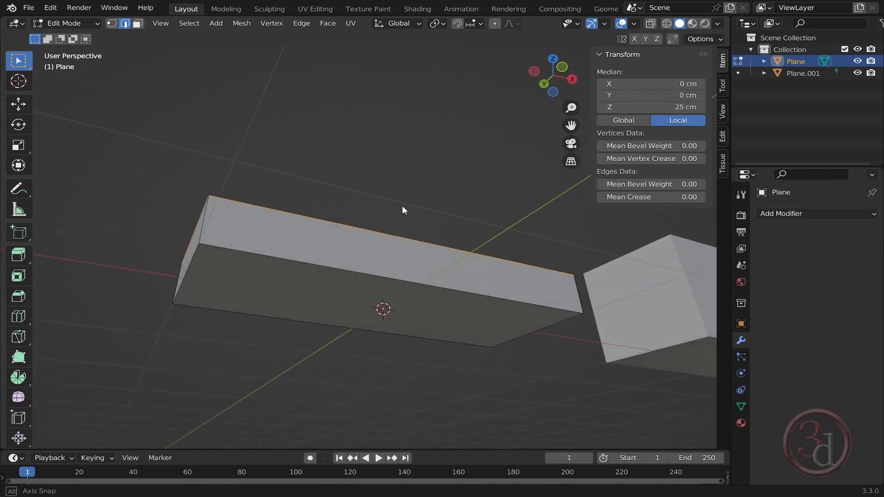
pyautogui.click(509, 308)
pyautogui.click(493, 320)
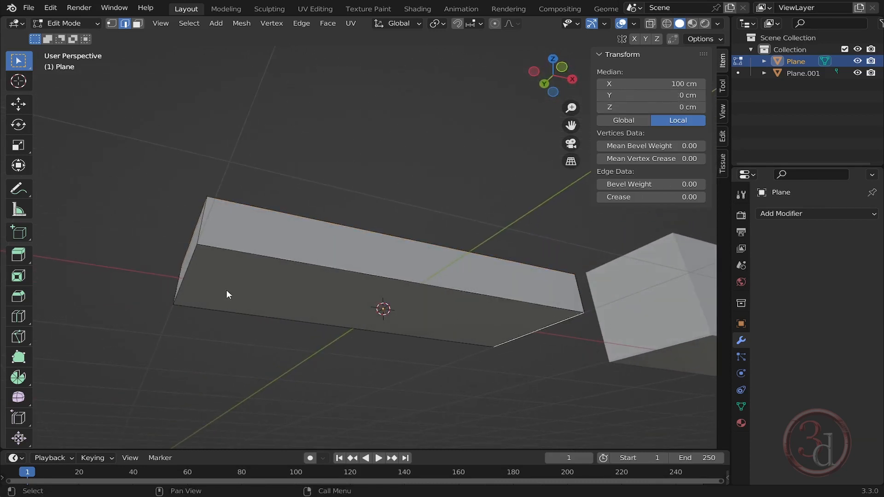
pyautogui.click(138, 24)
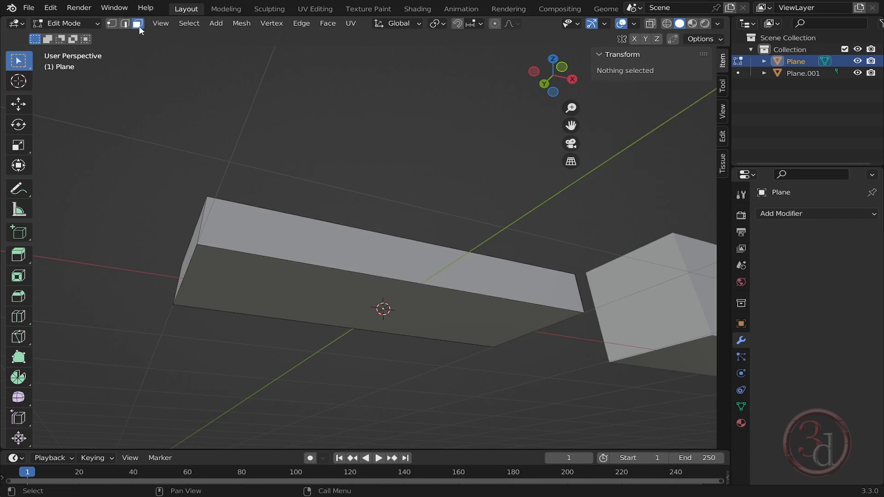
pyautogui.click(306, 288)
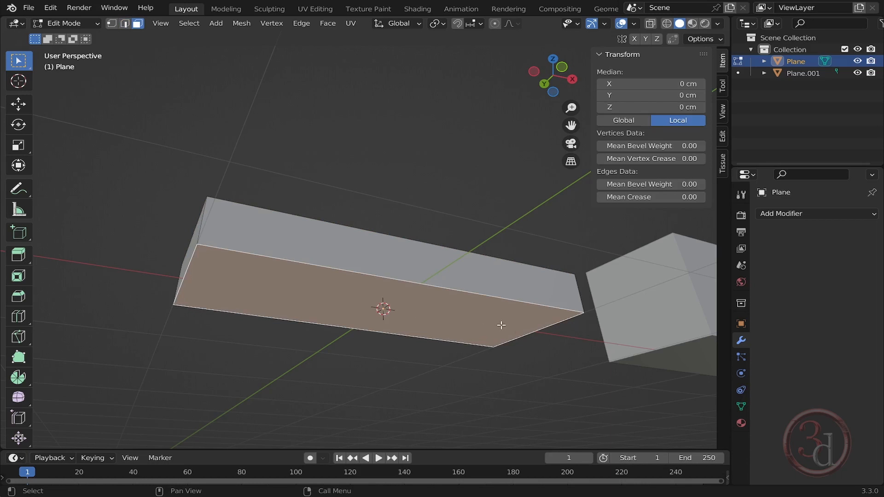
pyautogui.moveTo(501, 325); pyautogui.dragTo(549, 339, button='middle')
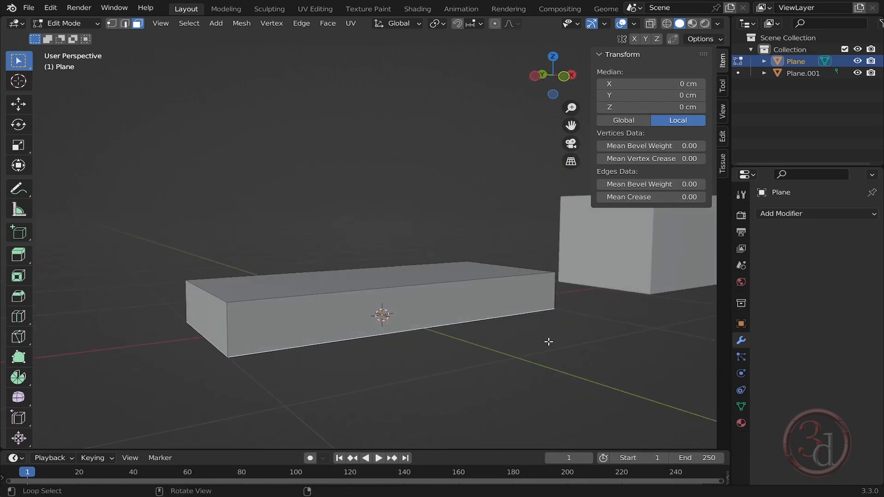
pyautogui.click(688, 107)
pyautogui.write('15')
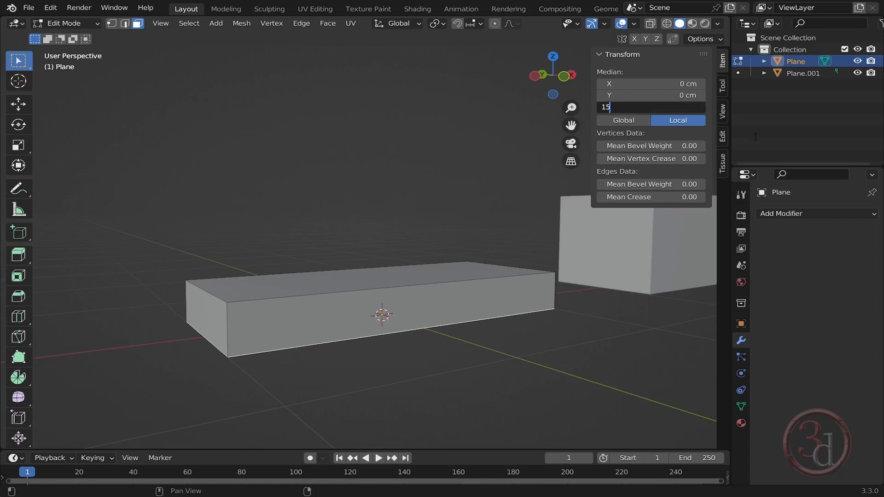
pyautogui.press('Return')
# - Insert and undo a single loop cut across the seat block
pyautogui.moveTo(511, 341); pyautogui.dragTo(456, 338, button='middle')
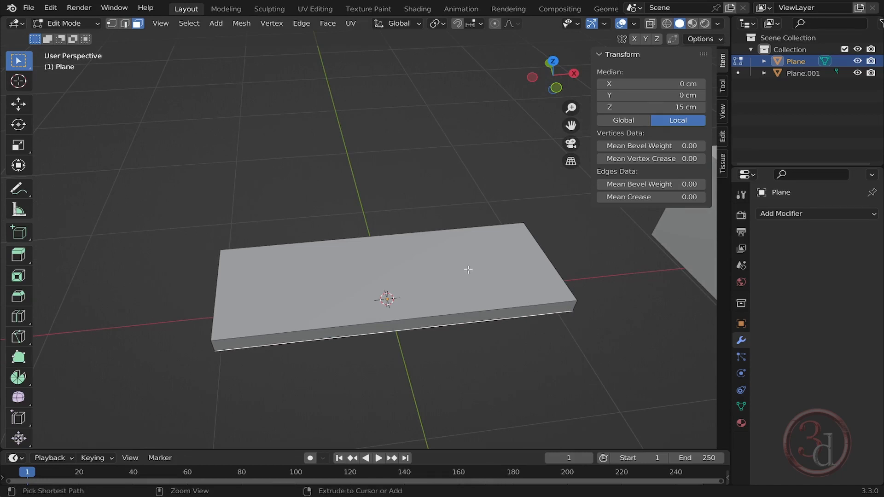
pyautogui.hotkey('ctrl', 'r')
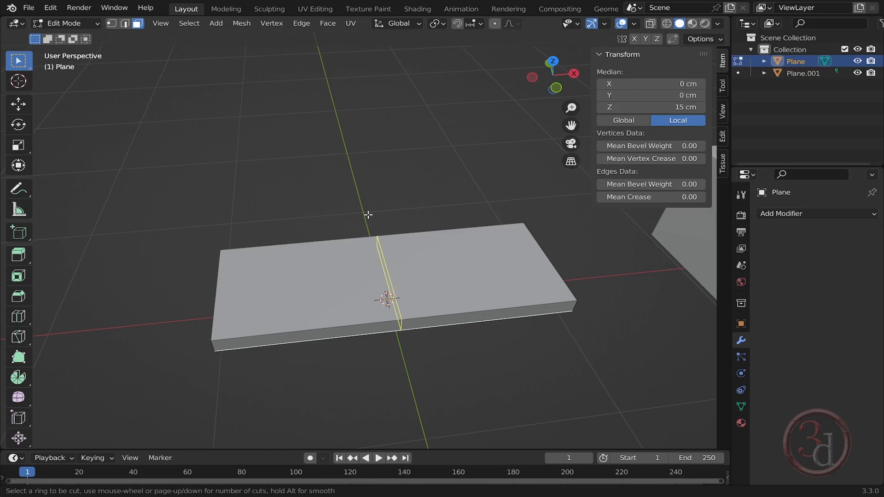
pyautogui.click(401, 305)
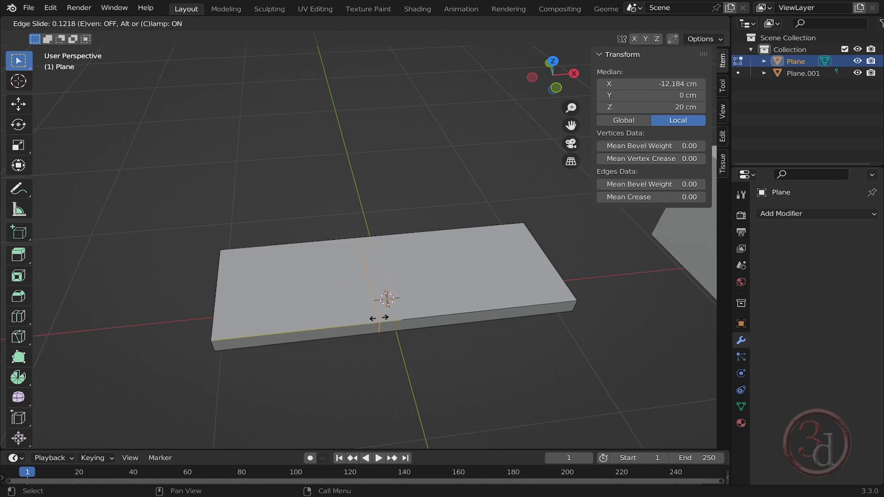
pyautogui.click(379, 318)
pyautogui.hotkey('ctrl', 'z')
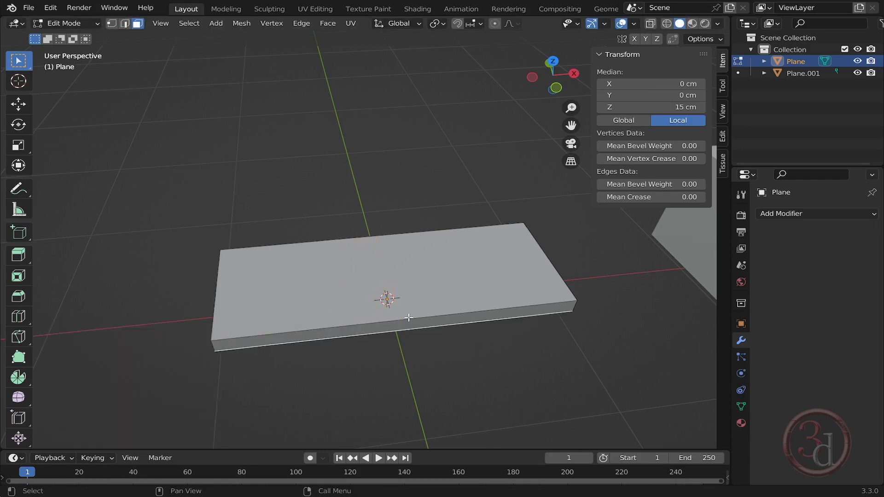
# - Add two centred loop cuts across the seat block's length and switch to top view
pyautogui.hotkey('ctrl', 'r')
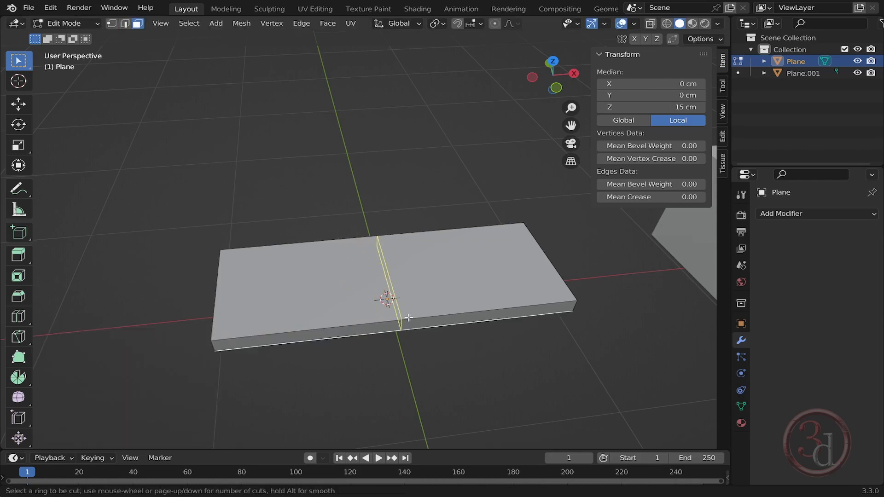
pyautogui.scroll(1, 409, 318)
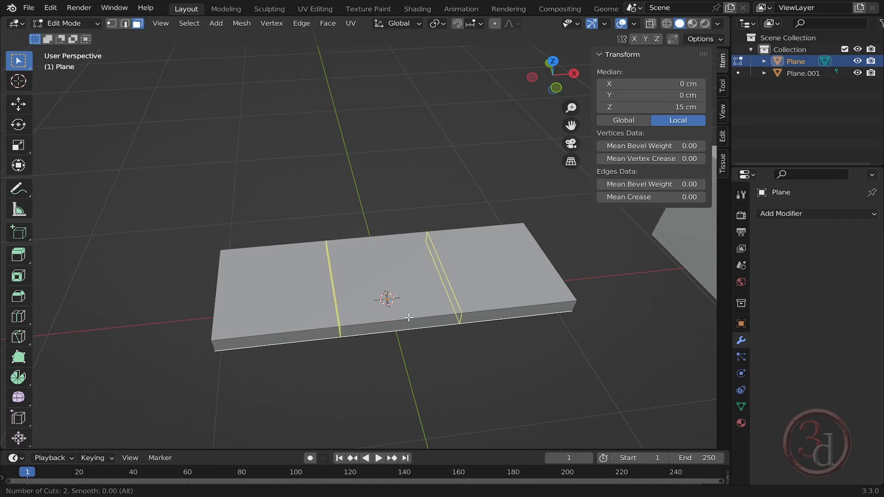
pyautogui.click(408, 318)
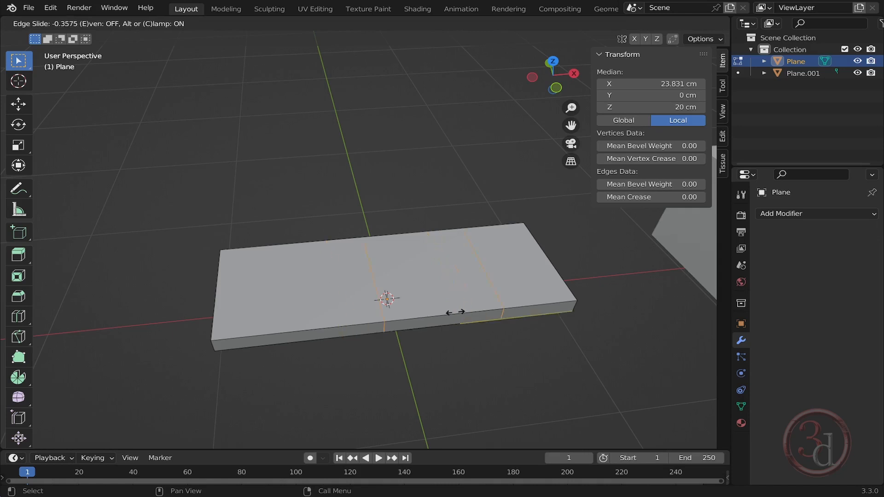
pyautogui.rightClick(431, 308)
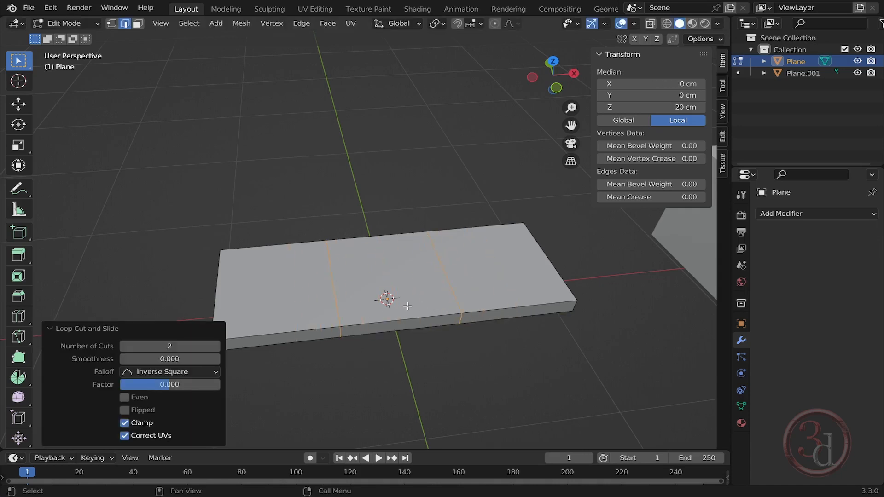
pyautogui.moveTo(444, 356)
pyautogui.mouseDown(button='middle')
pyautogui.moveTo(420, 371)
pyautogui.moveTo(429, 360)
pyautogui.mouseUp(button='middle')
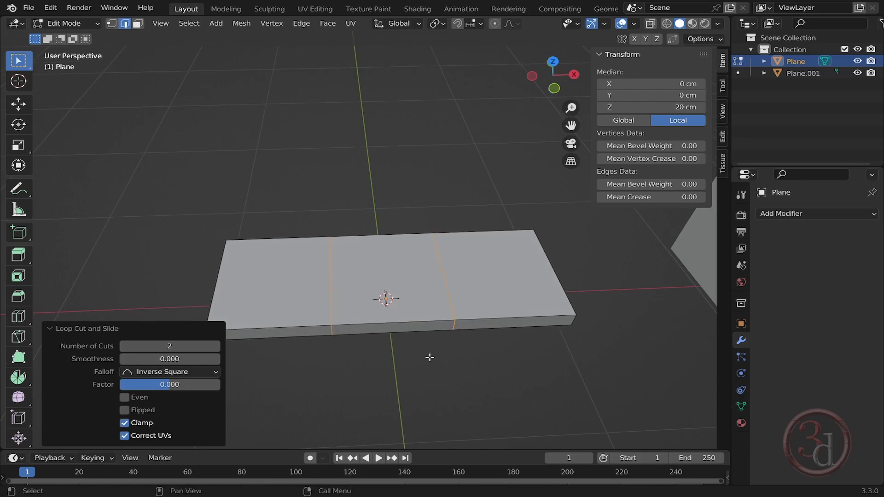
pyautogui.press('KP_7')
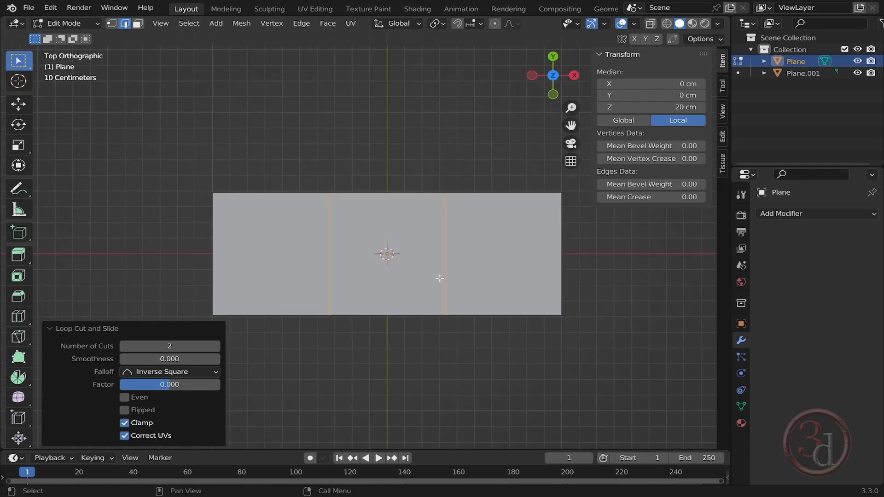
# - Scale the two new loop cuts apart along X by a factor of 2.691
pyautogui.press('s')
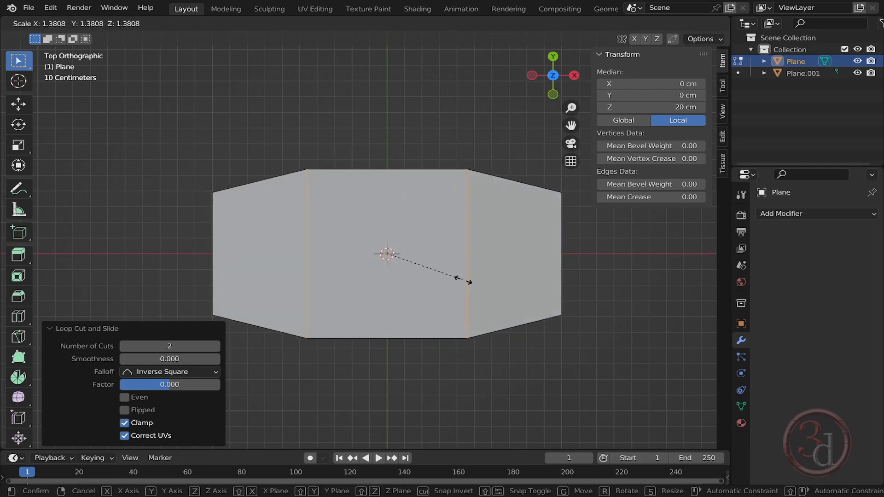
pyautogui.press('x')
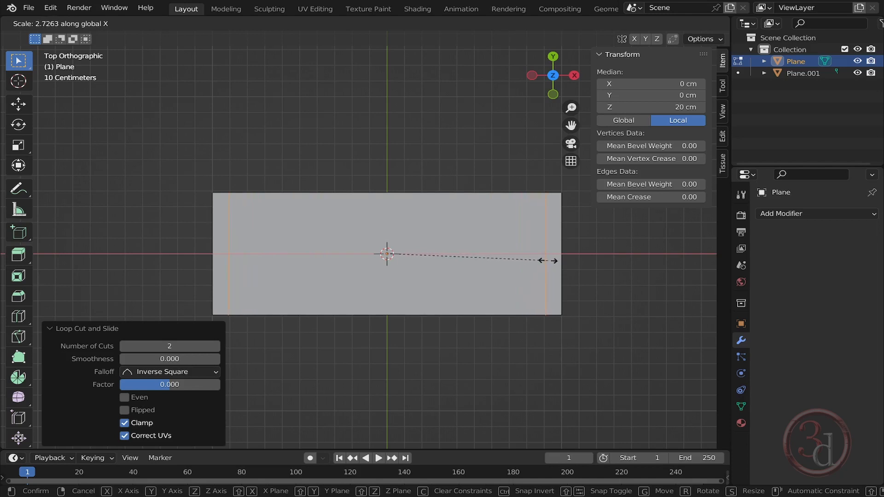
pyautogui.click(547, 259)
# - Add a loop cut along the seat block's length, sliding it toward the back edge
pyautogui.moveTo(567, 314); pyautogui.dragTo(590, 294, button='middle')
pyautogui.press('KP_7')
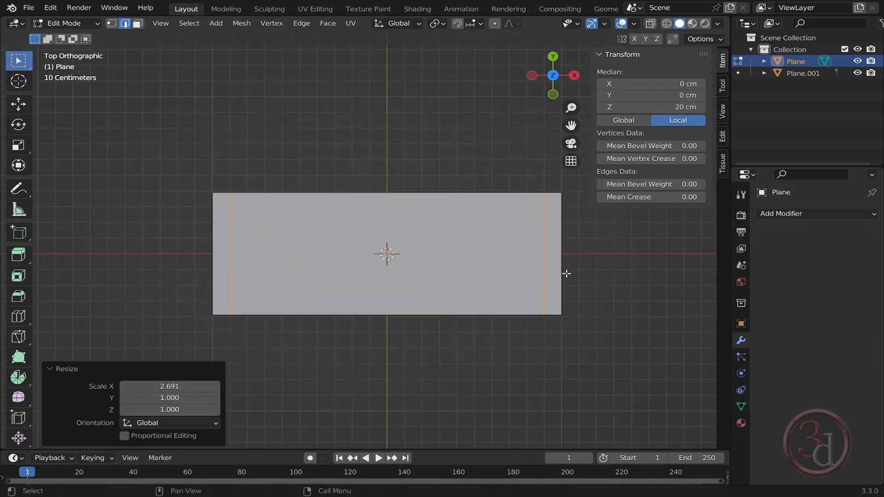
pyautogui.moveTo(526, 279); pyautogui.dragTo(490, 285, button='middle')
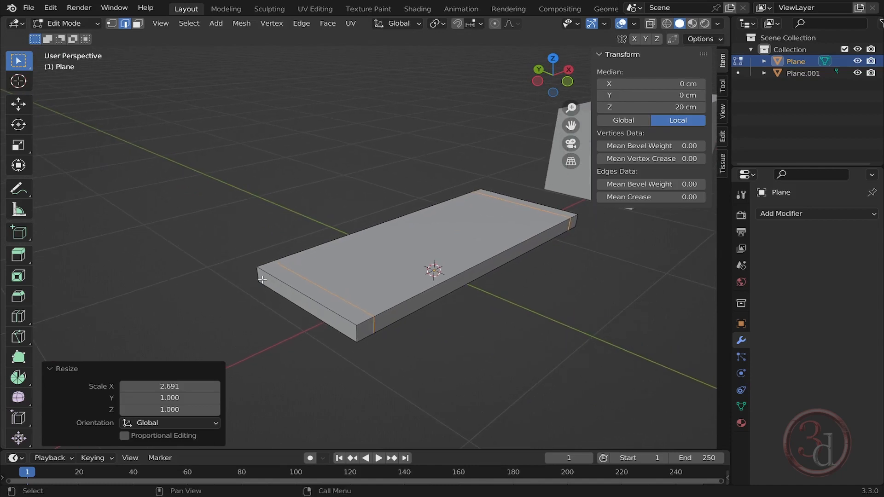
pyautogui.hotkey('ctrl', 'r')
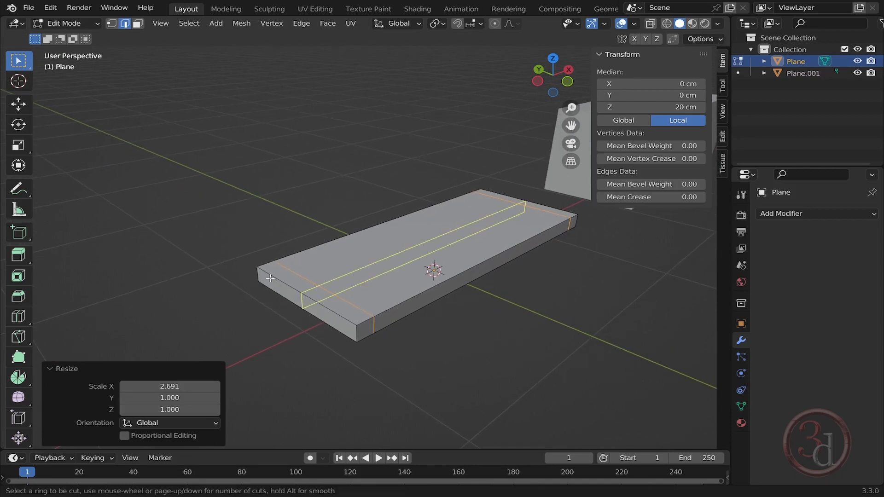
pyautogui.click(264, 279)
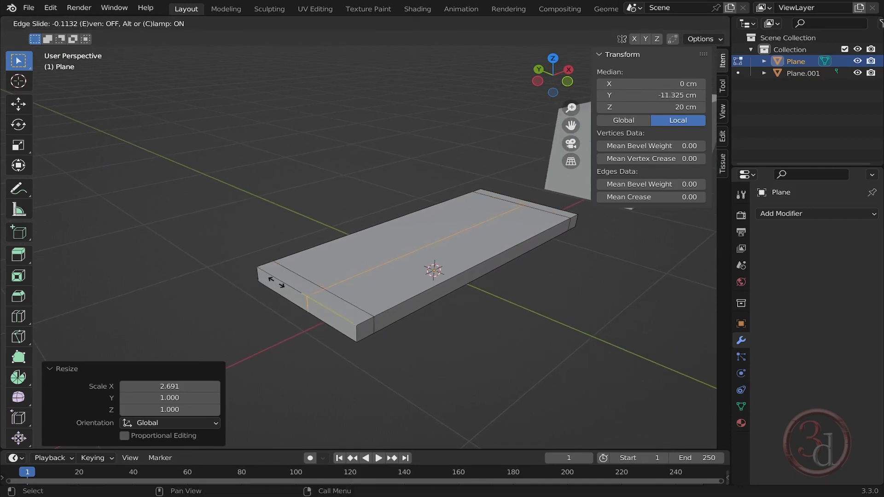
pyautogui.click(233, 269)
# - Edge-slide the new loop closer to the back edge of the seat block
pyautogui.moveTo(322, 276); pyautogui.dragTo(347, 300, button='middle')
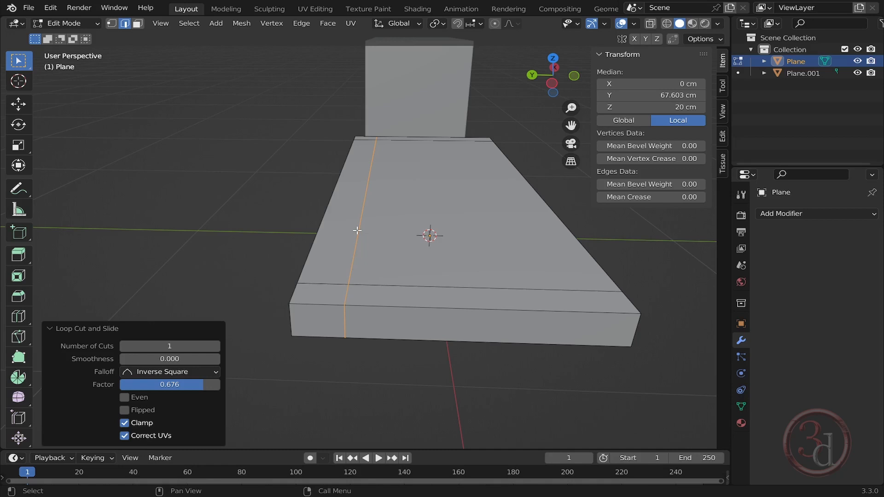
pyautogui.press('g')
pyautogui.press('g')
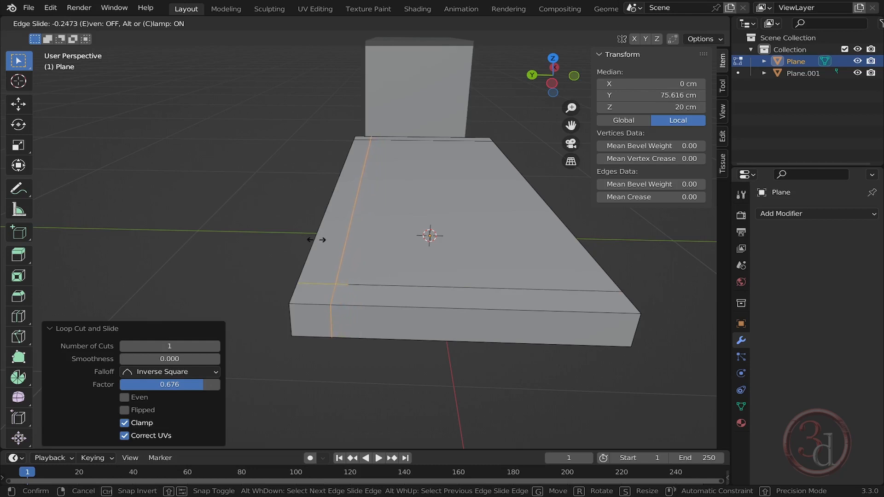
pyautogui.click(318, 238)
# - In face mode, select the top faces of both end strips and the back strip of the block
pyautogui.moveTo(350, 239); pyautogui.dragTo(292, 304, button='middle')
pyautogui.scroll(-3, 330, 225)
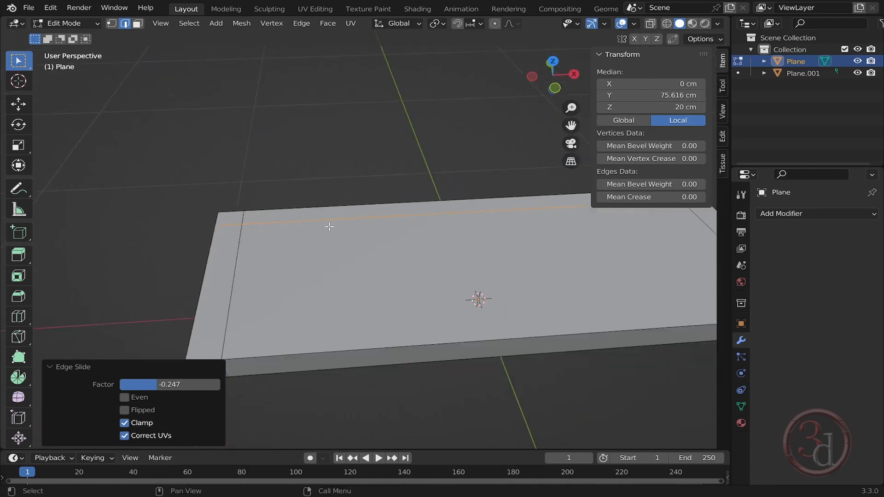
pyautogui.keyDown('shift'); pyautogui.moveTo(395, 298); pyautogui.dragTo(518, 353, button='middle'); pyautogui.keyUp('shift')
pyautogui.hotkey('alt', 'a')
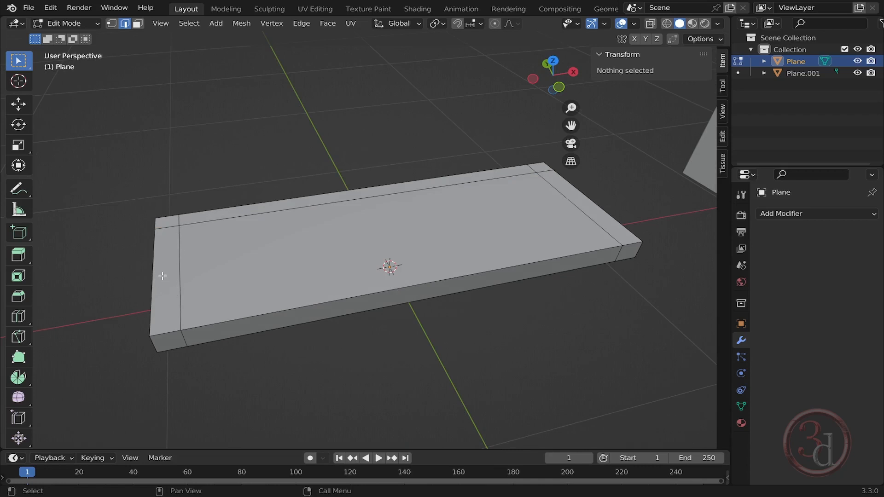
pyautogui.click(137, 24)
pyautogui.click(161, 290)
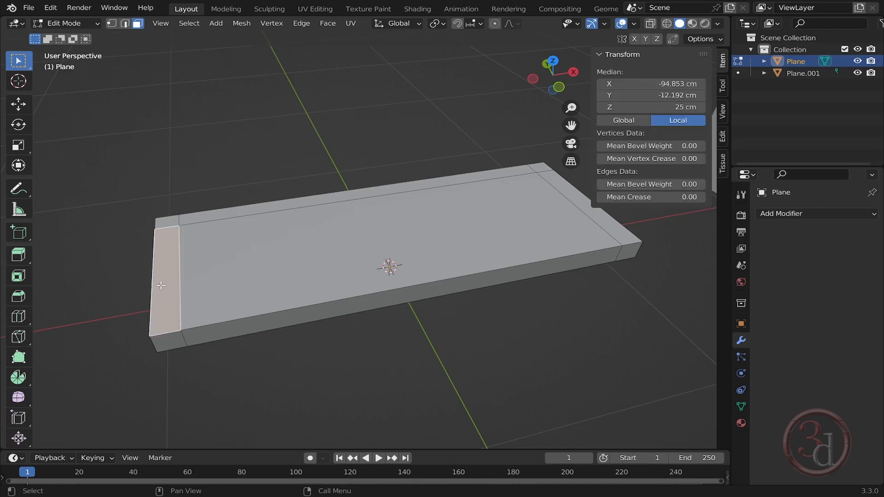
pyautogui.keyDown('shift'); pyautogui.click(168, 221); pyautogui.keyUp('shift')
pyautogui.keyDown('shift'); pyautogui.click(380, 194); pyautogui.keyUp('shift')
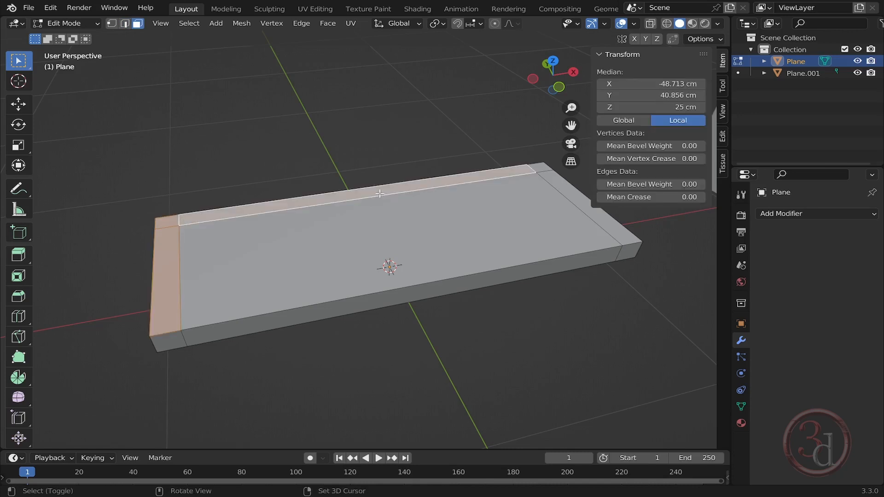
pyautogui.keyDown('shift'); pyautogui.click(540, 167); pyautogui.keyUp('shift')
pyautogui.keyDown('shift'); pyautogui.click(555, 185); pyautogui.keyUp('shift')
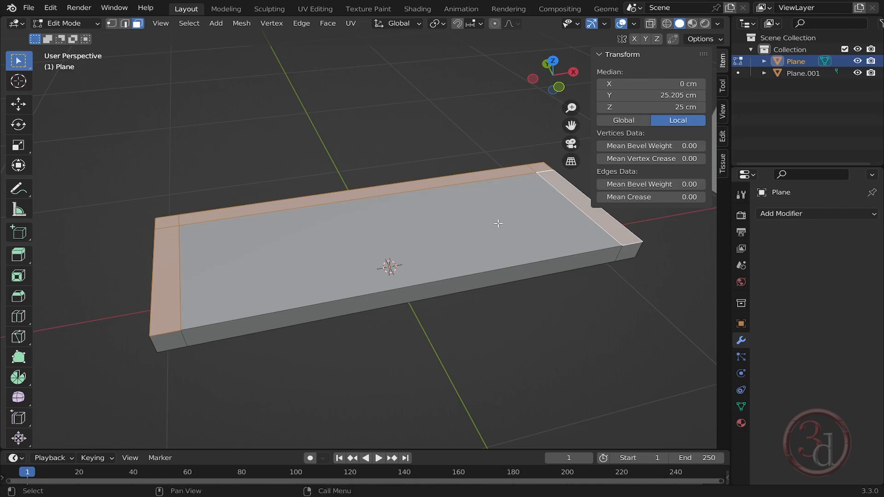
# - Extrude the selected top faces upward about 50 cm to raise the arms and back
pyautogui.moveTo(499, 223); pyautogui.dragTo(498, 243, button='middle')
pyautogui.keyDown('shift'); pyautogui.moveTo(465, 251); pyautogui.dragTo(464, 252, button='middle'); pyautogui.keyUp('shift')
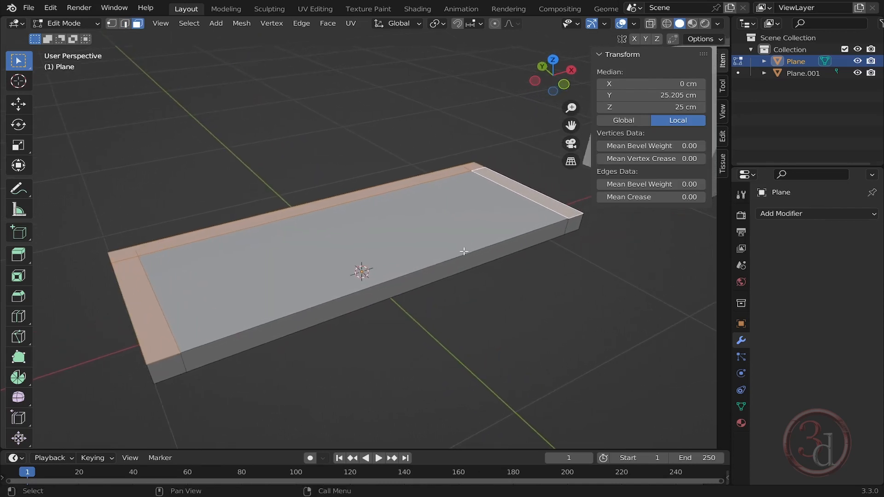
pyautogui.press('e')
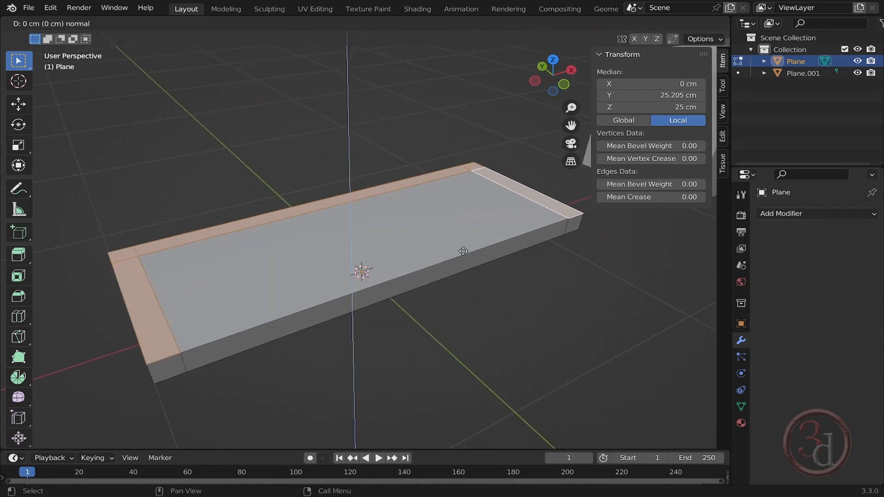
pyautogui.click(473, 155)
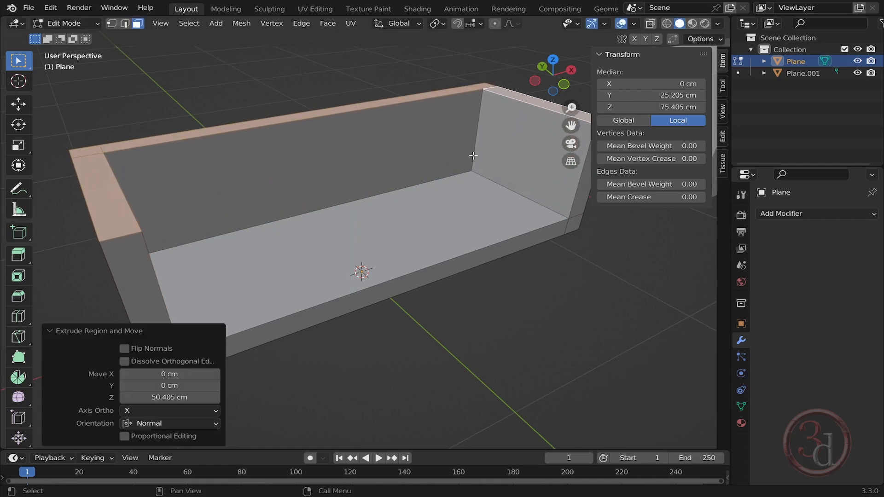
# - Set the extruded faces' Z position to 80 cm
pyautogui.moveTo(453, 230); pyautogui.dragTo(401, 259, button='middle')
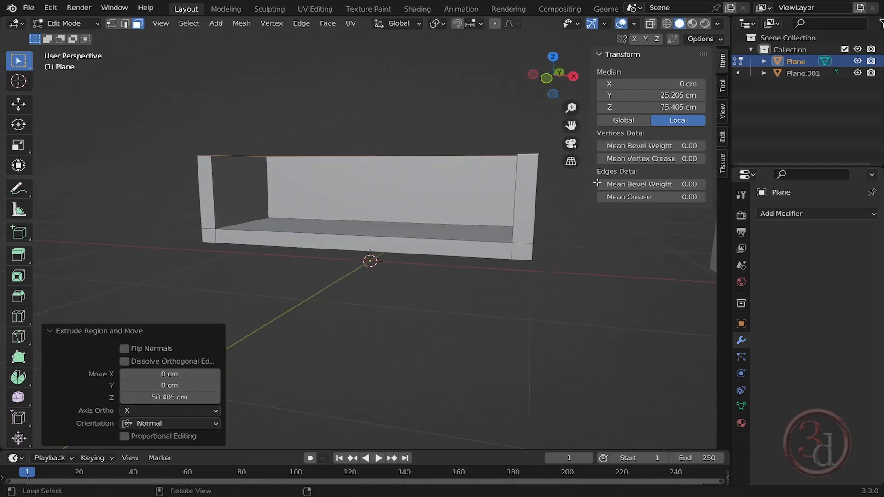
pyautogui.click(673, 107)
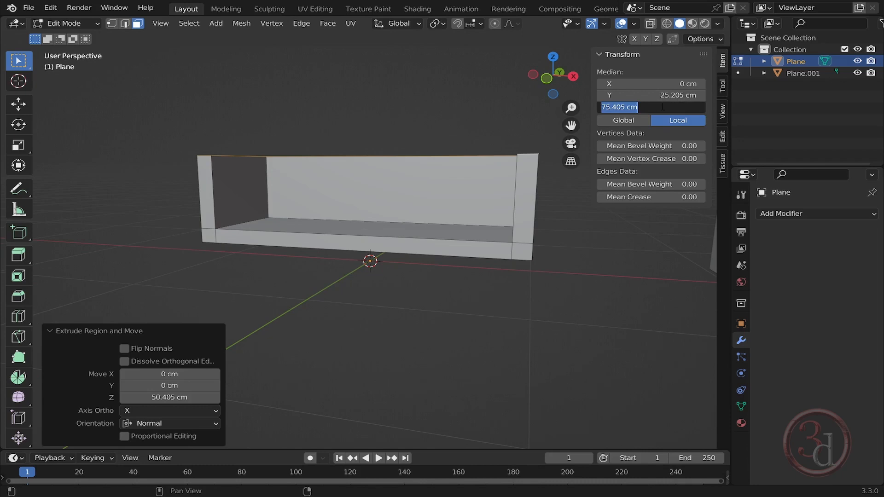
pyautogui.write('80')
pyautogui.press('Return')
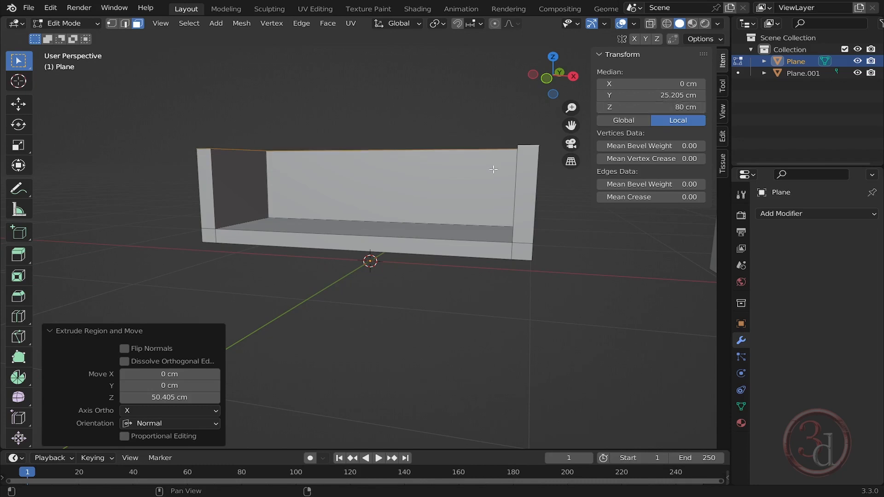
# - Add 21 evenly spaced loop cuts across the sofa's length through the back and seat
pyautogui.moveTo(336, 234); pyautogui.dragTo(375, 262, button='middle')
pyautogui.moveTo(401, 230); pyautogui.dragTo(444, 222, button='middle')
pyautogui.scroll(2, 458, 190)
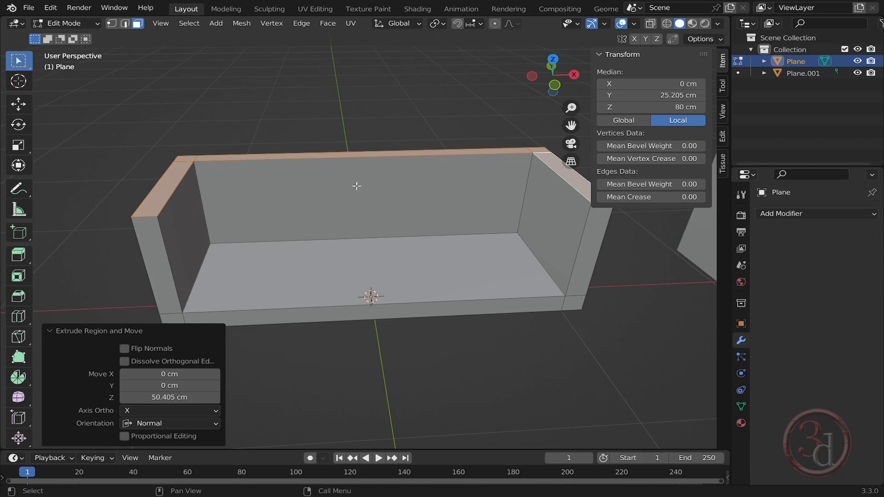
pyautogui.moveTo(417, 192); pyautogui.dragTo(489, 186, button='middle')
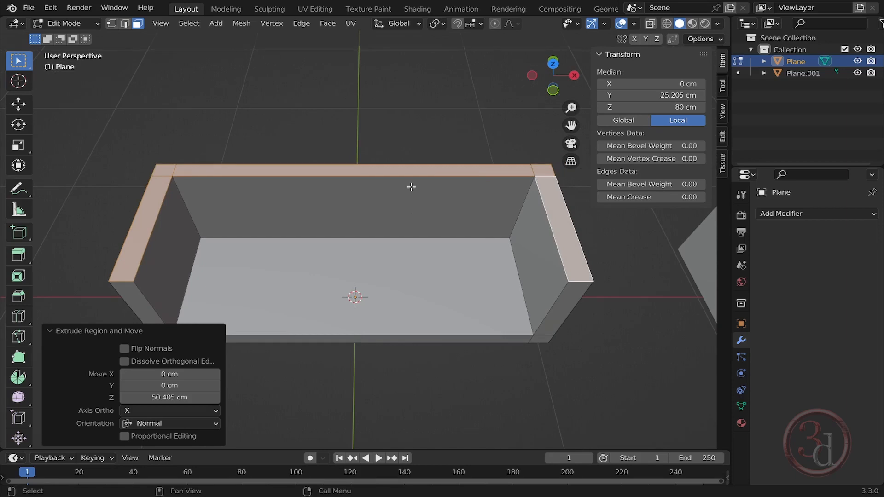
pyautogui.hotkey('ctrl', 'r')
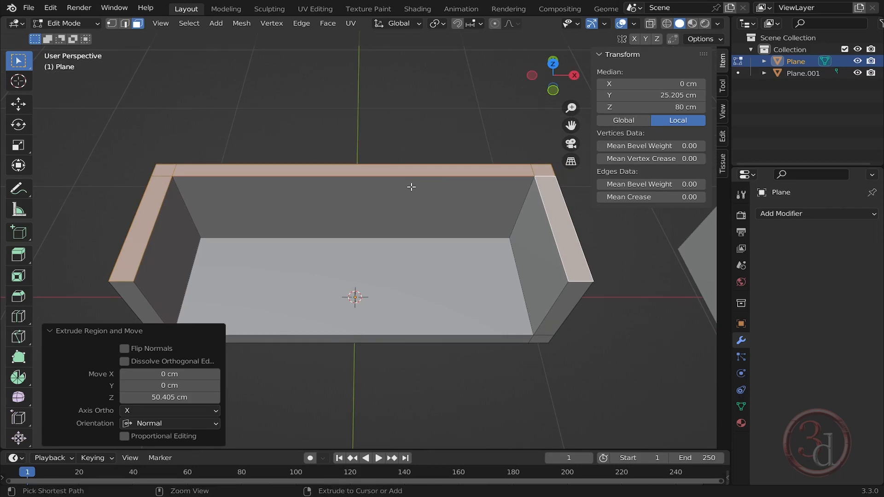
pyautogui.scroll(5, 383, 190)
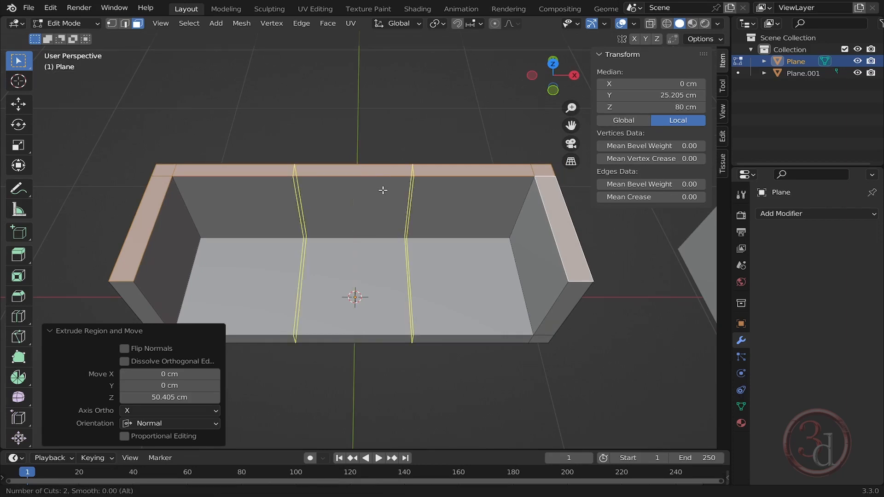
pyautogui.scroll(4, 383, 190)
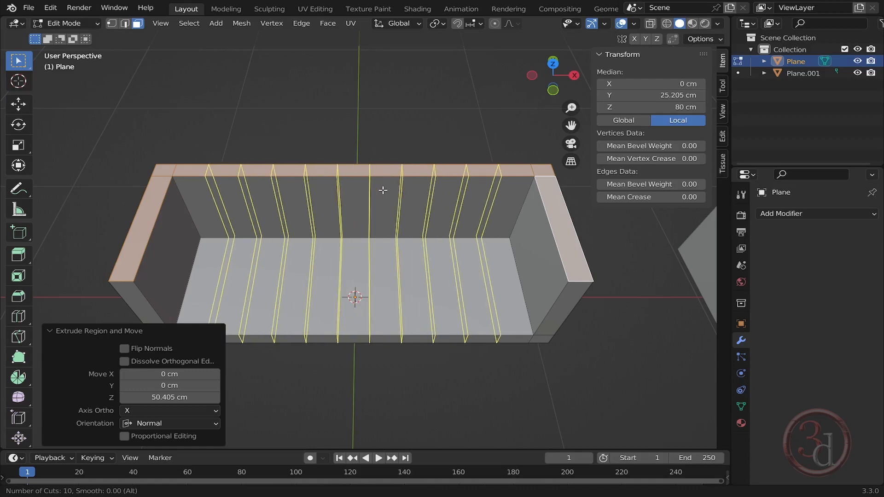
pyautogui.scroll(1, 382, 191)
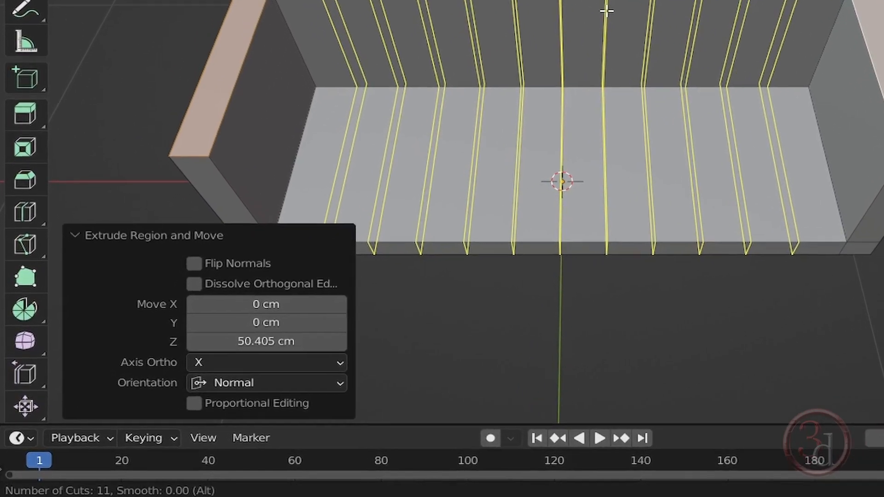
pyautogui.scroll(3, 599, 138)
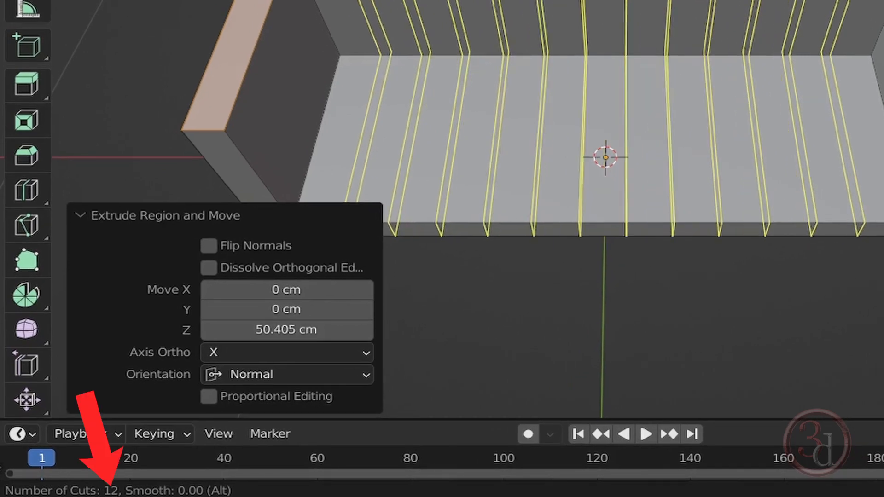
pyautogui.scroll(5, 653, 0)
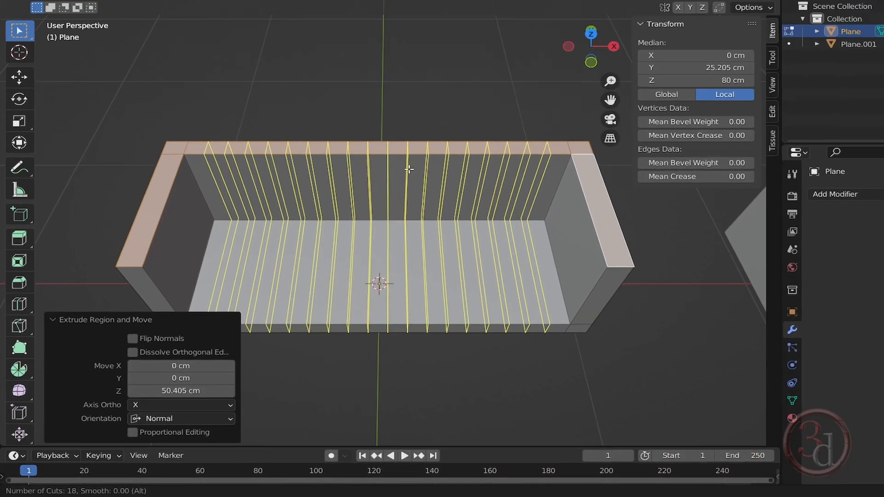
pyautogui.scroll(2, 383, 190)
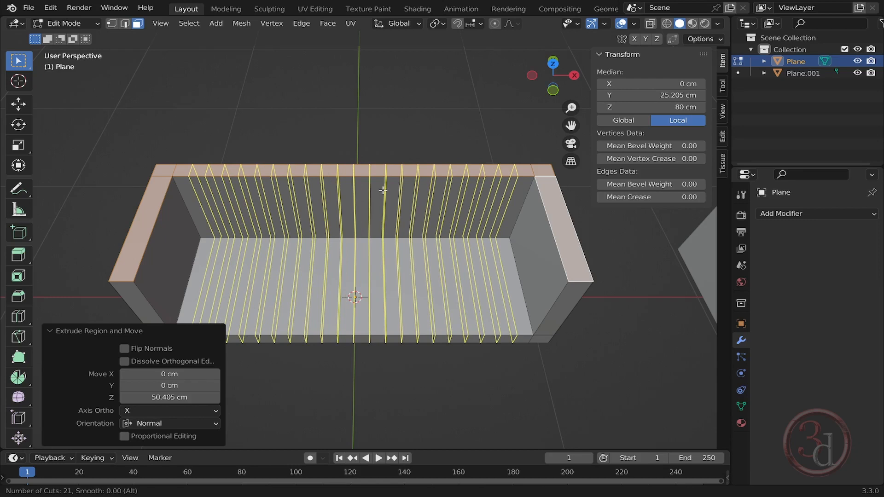
pyautogui.click(383, 190)
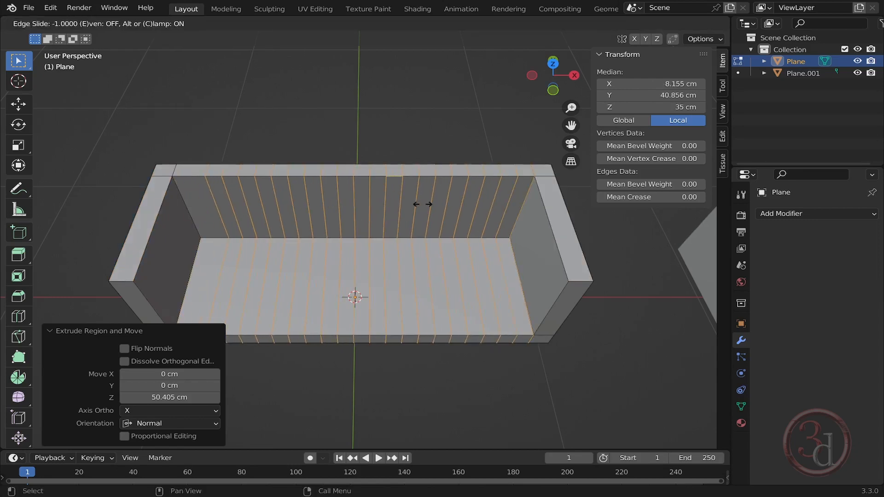
pyautogui.rightClick(388, 206)
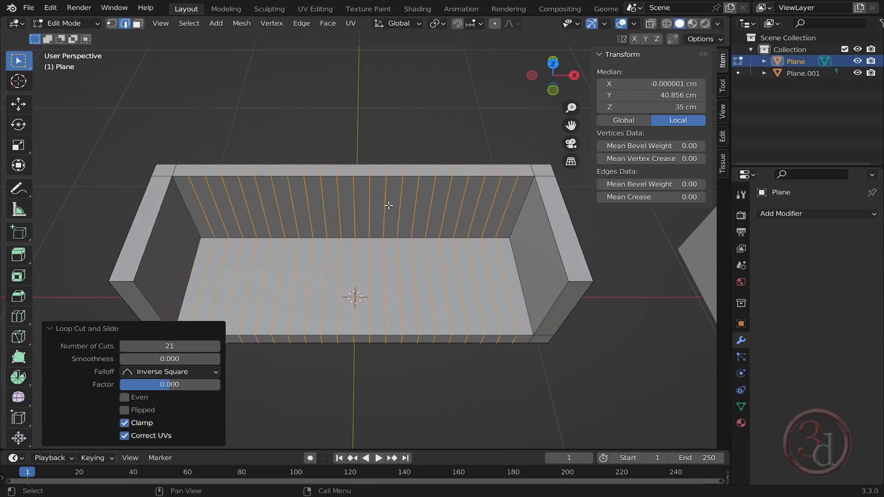
pyautogui.click(400, 128)
# - Add a loop cut along the sofa's length near its front edge
pyautogui.moveTo(482, 301); pyautogui.dragTo(514, 159, button='middle')
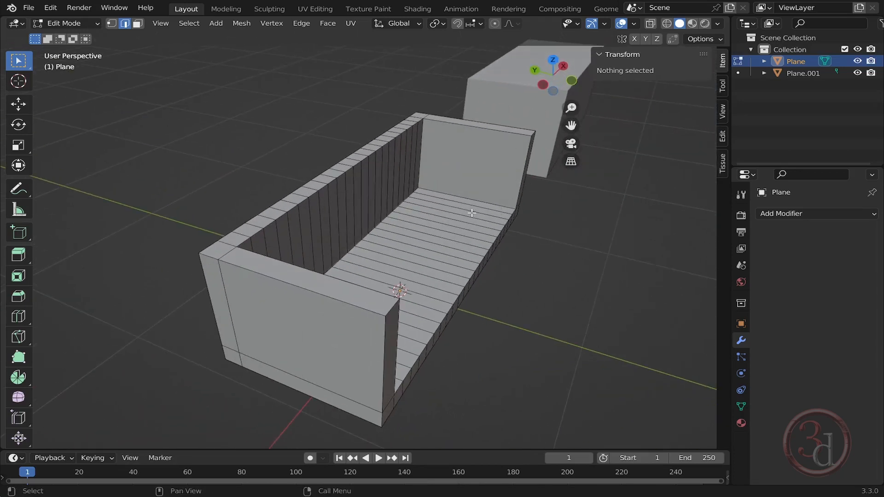
pyautogui.hotkey('ctrl', 'r')
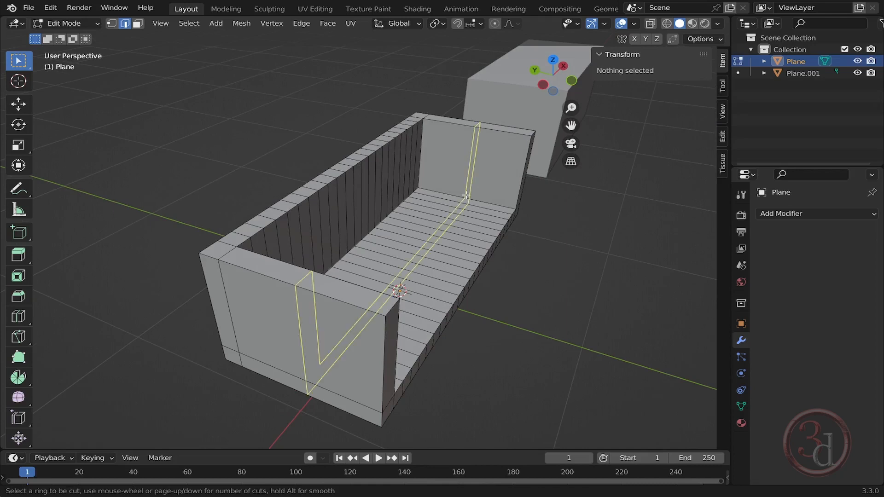
pyautogui.click(466, 195)
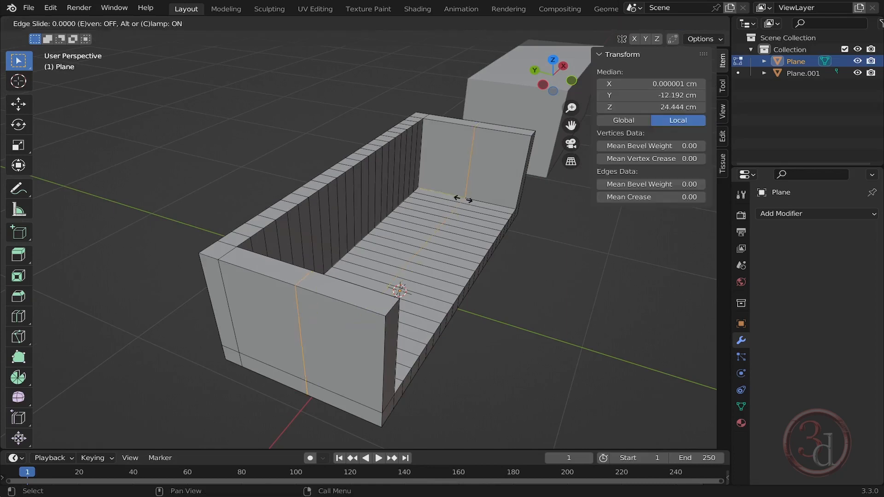
pyautogui.click(500, 224)
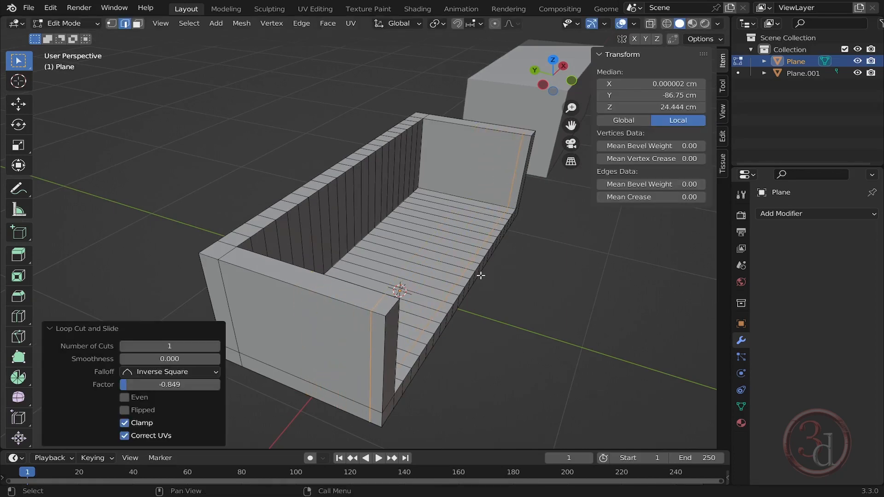
pyautogui.moveTo(481, 275); pyautogui.dragTo(418, 180, button='middle')
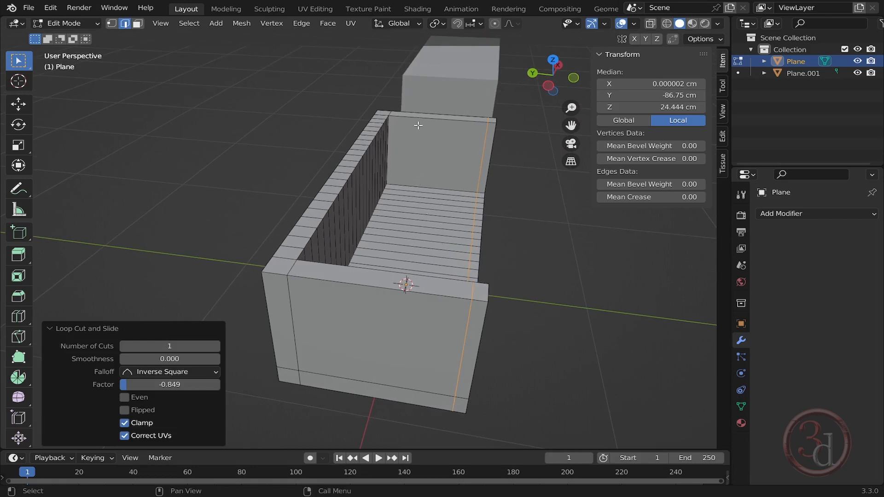
# - Add a loop cut across the sofa's depth, sliding it close to the right arm's inner side
pyautogui.hotkey('ctrl', 'r')
pyautogui.click(429, 124)
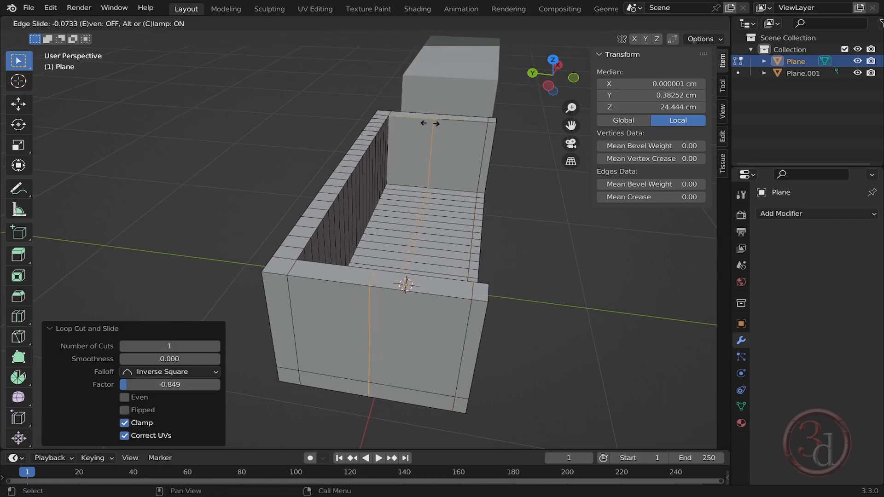
pyautogui.click(396, 125)
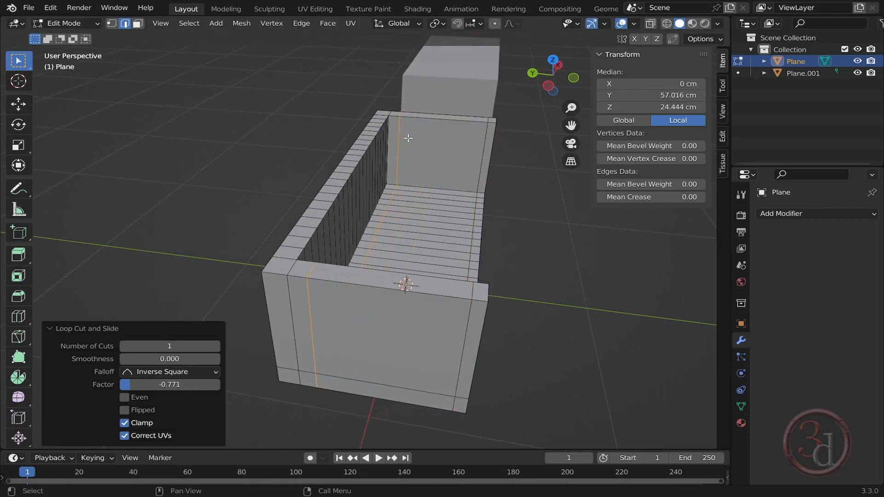
# - Add a horizontal loop cut around the back and arms at about mid-height
pyautogui.moveTo(420, 159); pyautogui.dragTo(433, 183, button='middle')
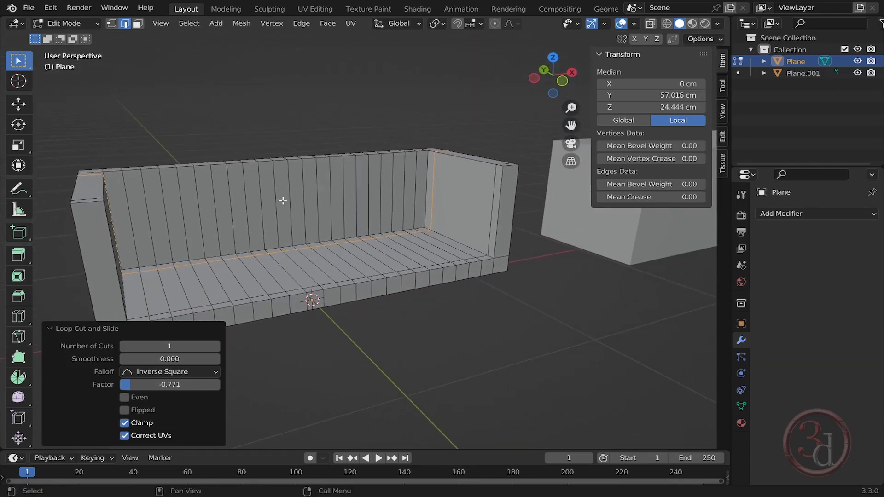
pyautogui.hotkey('ctrl', 'r')
pyautogui.click(388, 186)
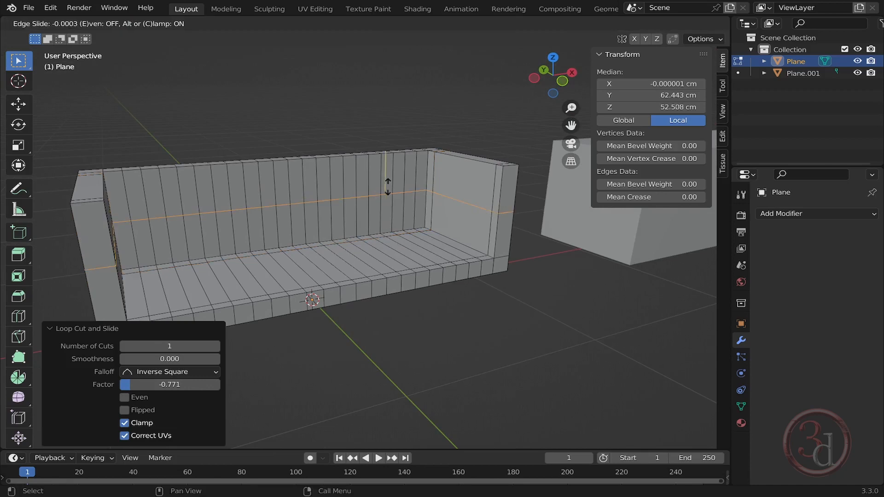
pyautogui.click(389, 185)
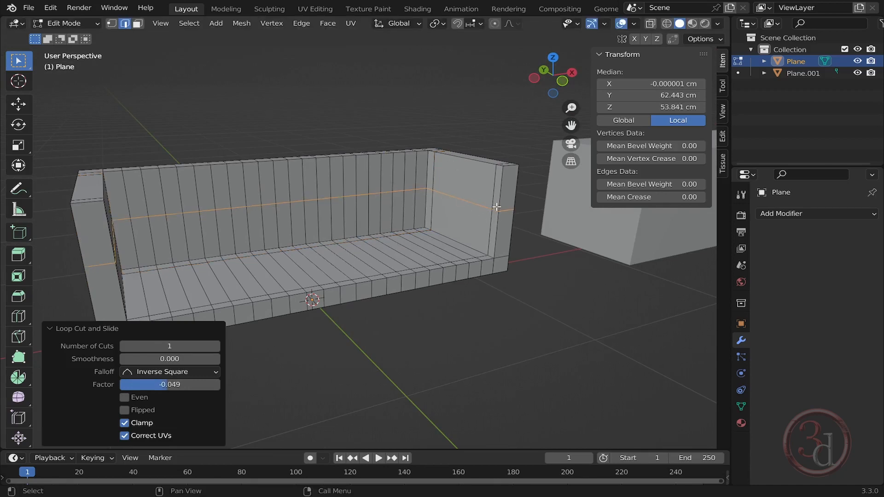
# - In top view with wireframe shading, select the left half of the sofa mesh and delete its vertices
pyautogui.moveTo(350, 194); pyautogui.dragTo(399, 186, button='middle')
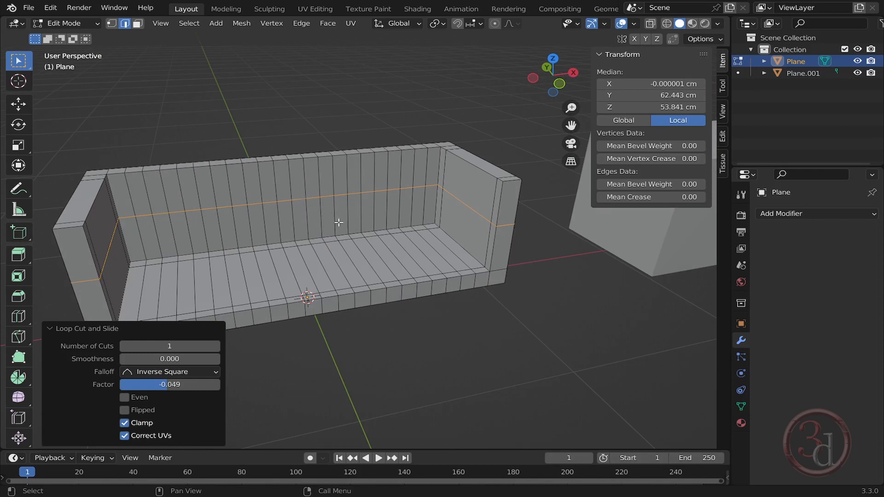
pyautogui.moveTo(361, 235); pyautogui.dragTo(310, 117, button='middle')
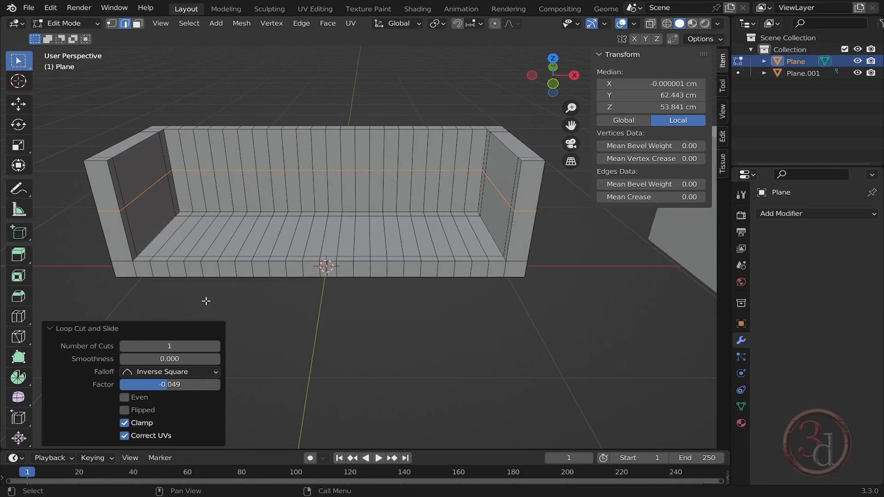
pyautogui.keyDown('shift'); pyautogui.moveTo(302, 259); pyautogui.dragTo(305, 272, button='middle'); pyautogui.keyUp('shift')
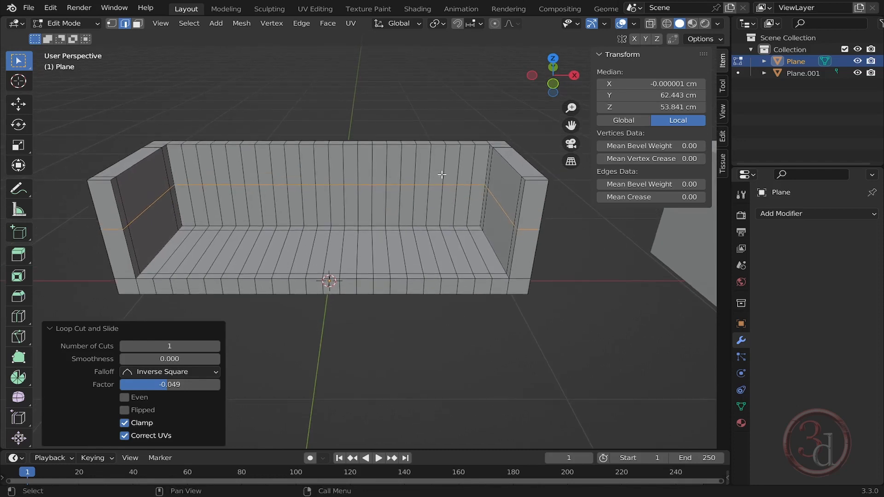
pyautogui.keyDown('shift'); pyautogui.moveTo(397, 228); pyautogui.dragTo(377, 252, button='middle'); pyautogui.keyUp('shift')
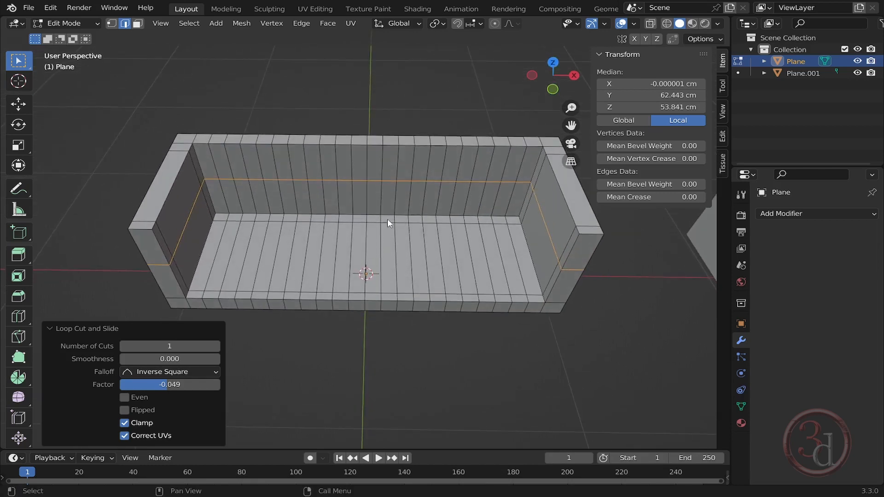
pyautogui.press('KP_7')
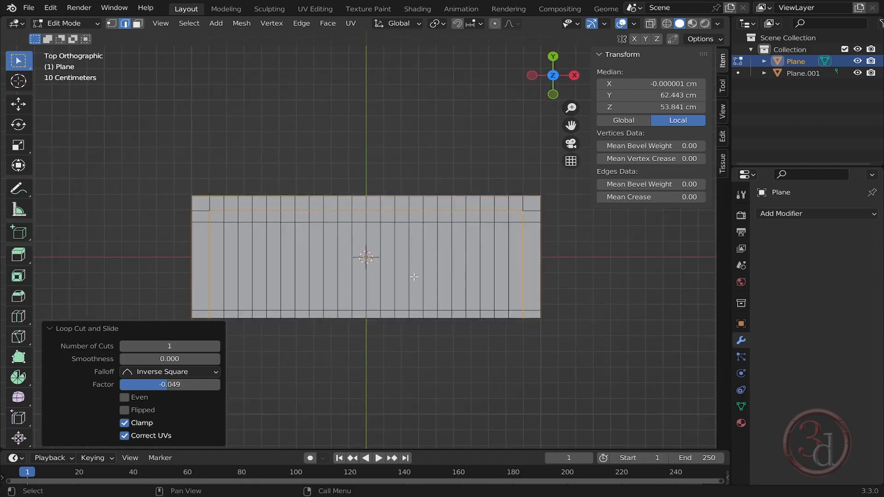
pyautogui.moveTo(414, 277); pyautogui.dragTo(408, 240, button='middle')
pyautogui.press('`')
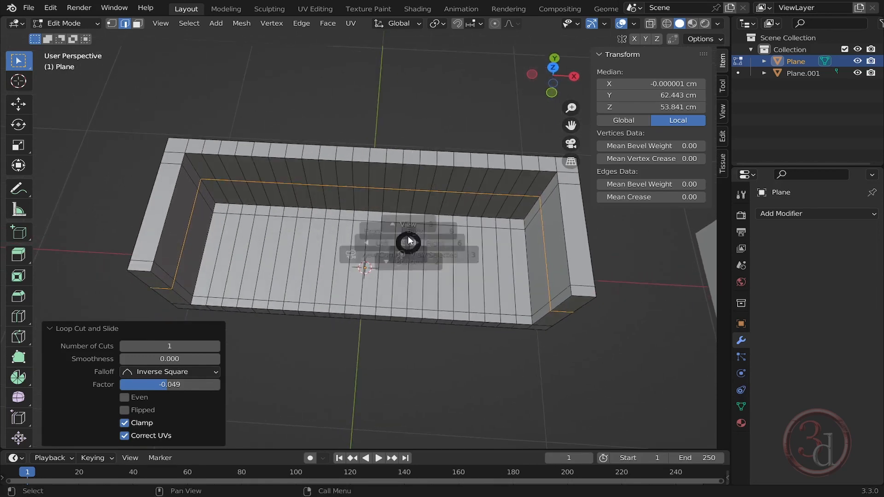
pyautogui.click(405, 212)
pyautogui.keyDown('shift'); pyautogui.moveTo(269, 219); pyautogui.dragTo(321, 169, button='middle'); pyautogui.keyUp('shift')
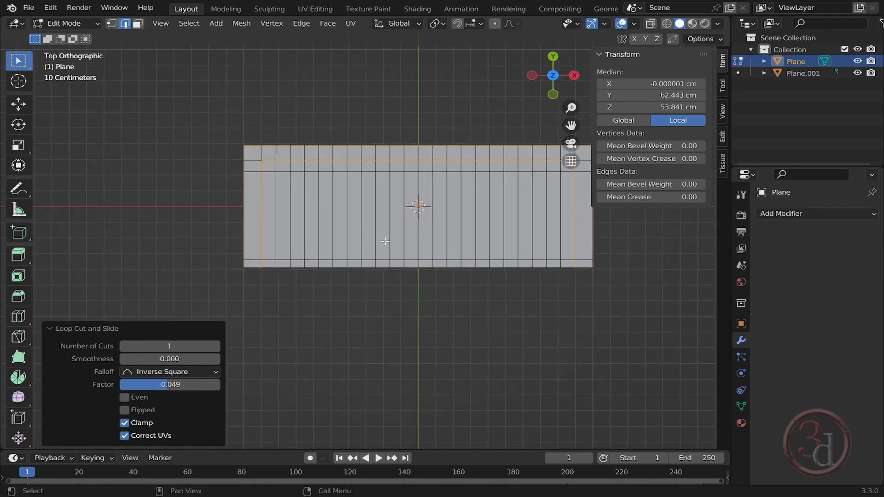
pyautogui.press('z')
pyautogui.click(290, 243)
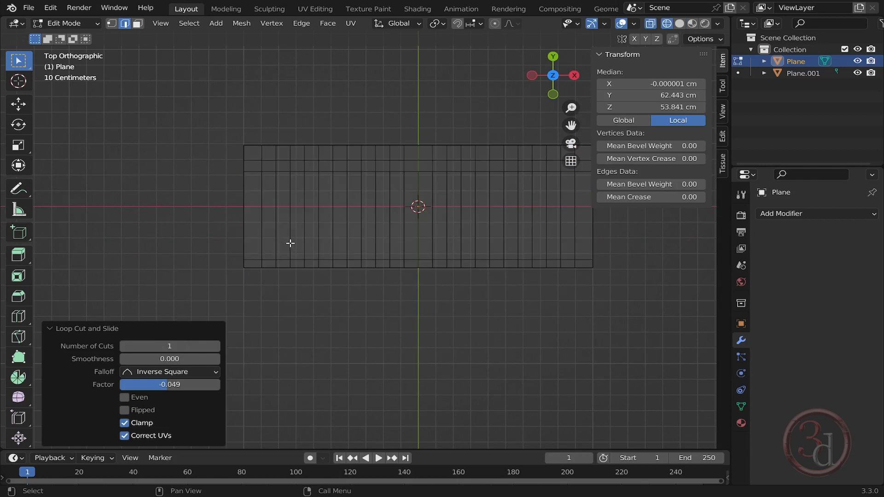
pyautogui.press('z')
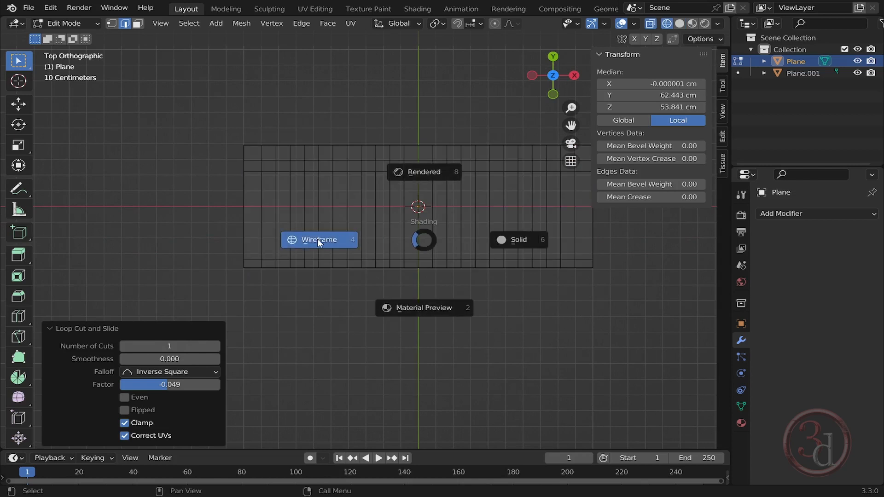
pyautogui.click(318, 239)
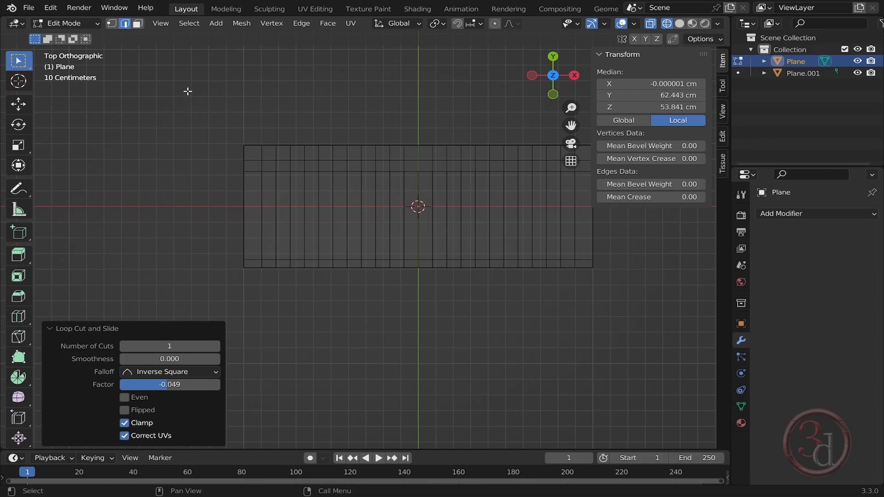
pyautogui.moveTo(188, 91); pyautogui.dragTo(410, 327)
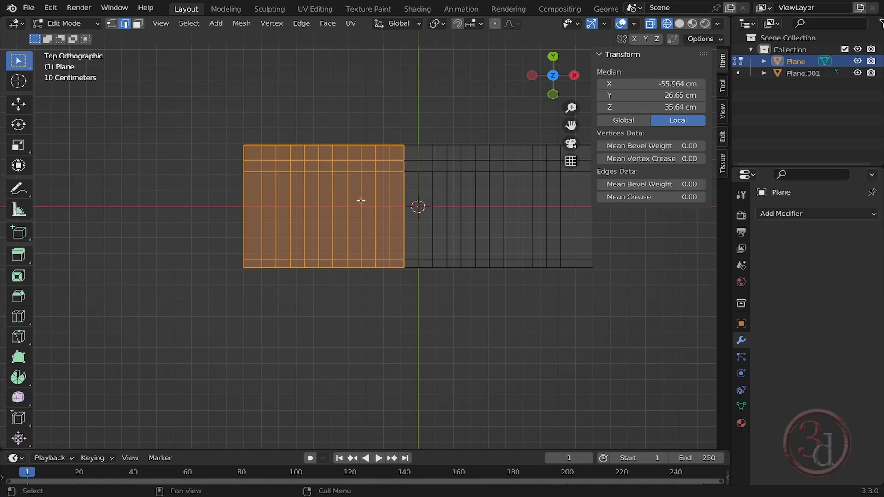
pyautogui.press('x')
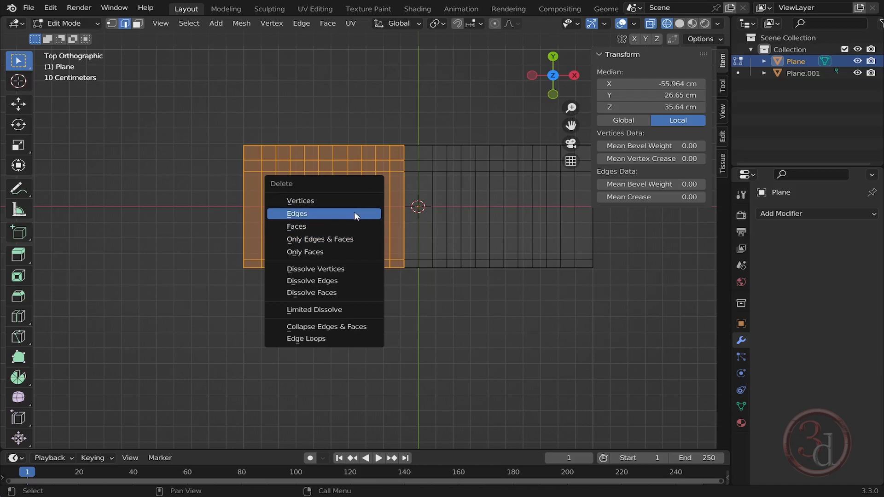
pyautogui.click(348, 201)
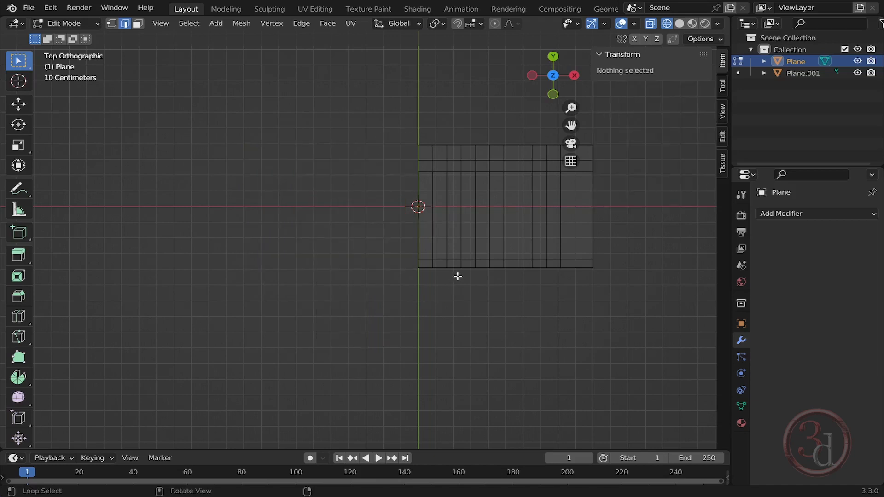
# - Select the vertex row where the back meets the seat and move it about 9 cm forward along Y
pyautogui.moveTo(458, 277)
pyautogui.mouseDown(button='middle')
pyautogui.moveTo(490, 203)
pyautogui.moveTo(525, 239)
pyautogui.moveTo(403, 171)
pyautogui.mouseUp(button='middle')
pyautogui.hotkey('shift', 'z')
pyautogui.moveTo(455, 184); pyautogui.dragTo(414, 257, button='middle')
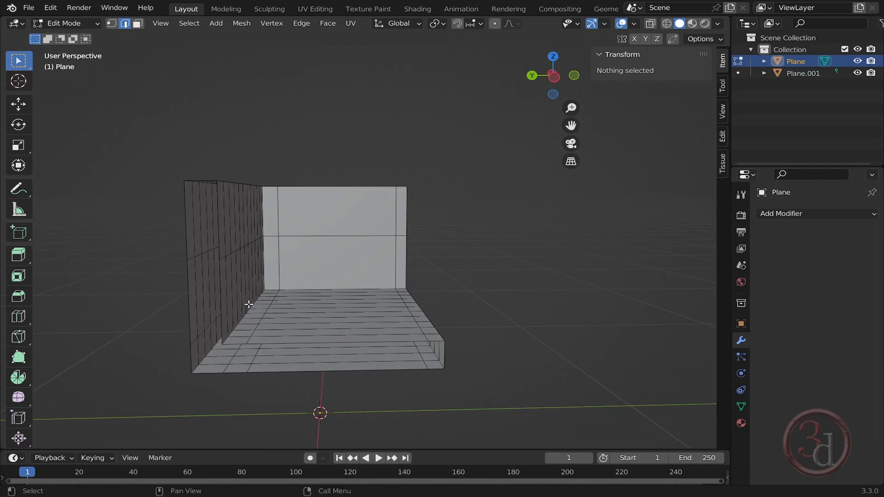
pyautogui.moveTo(255, 304); pyautogui.dragTo(299, 318, button='middle')
pyautogui.press('1')
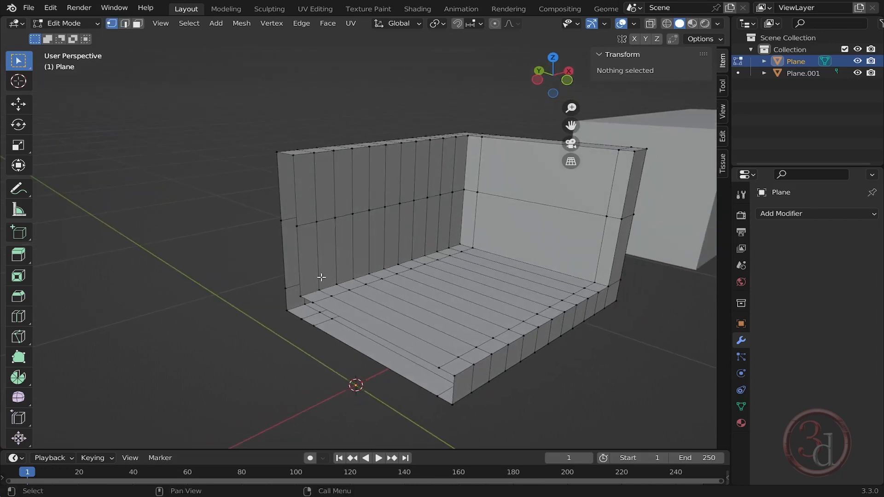
pyautogui.moveTo(343, 312); pyautogui.dragTo(378, 282, button='middle')
pyautogui.press('b')
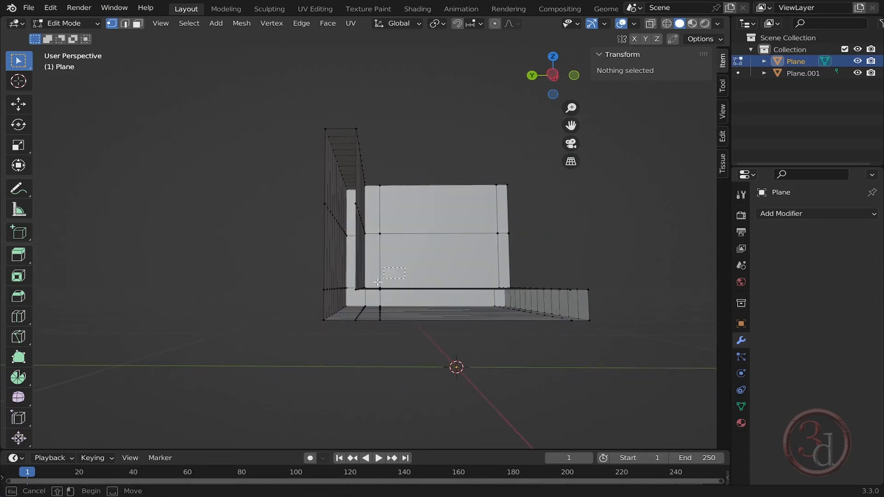
pyautogui.moveTo(404, 268); pyautogui.dragTo(353, 299)
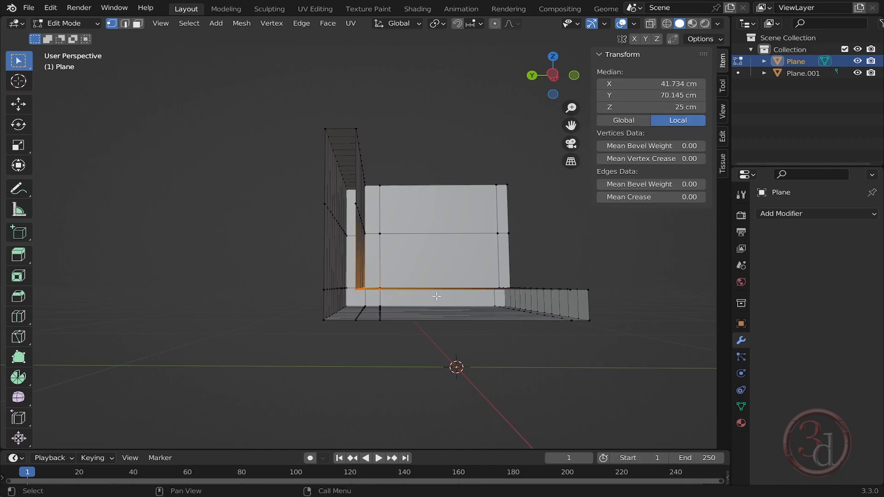
pyautogui.moveTo(353, 300); pyautogui.dragTo(430, 315, button='middle')
pyautogui.press('z')
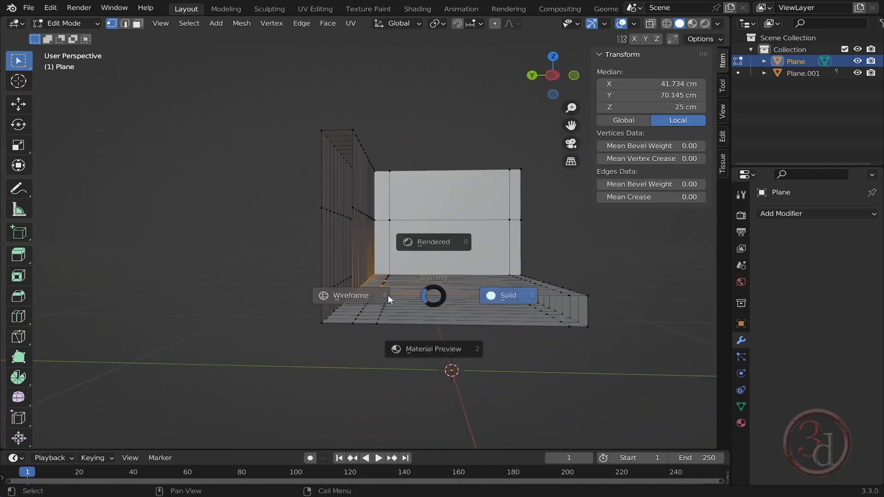
pyautogui.click(368, 296)
pyautogui.moveTo(369, 295); pyautogui.dragTo(450, 233, button='middle')
pyautogui.press('b')
pyautogui.moveTo(450, 233); pyautogui.dragTo(402, 259)
pyautogui.moveTo(481, 272)
pyautogui.keyDown('alt'); pyautogui.mouseDown(button='middle')
pyautogui.moveTo(394, 309)
pyautogui.moveTo(517, 278)
pyautogui.moveTo(417, 290)
pyautogui.moveTo(508, 288)
pyautogui.moveTo(434, 271)
pyautogui.moveTo(398, 280)
pyautogui.moveTo(507, 302)
pyautogui.moveTo(418, 292)
pyautogui.moveTo(455, 296)
pyautogui.moveTo(505, 270)
pyautogui.mouseUp(button='middle'); pyautogui.keyUp('alt')
pyautogui.hotkey('shift', 'z')
pyautogui.hotkey('shift', 'z')
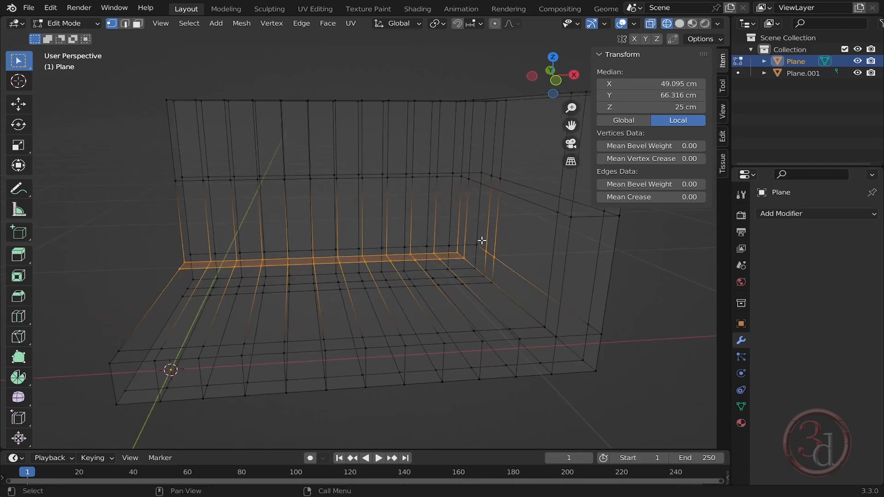
pyautogui.moveTo(475, 241); pyautogui.dragTo(504, 267)
pyautogui.moveTo(379, 276)
pyautogui.mouseDown(button='middle')
pyautogui.moveTo(340, 290)
pyautogui.moveTo(454, 292)
pyautogui.moveTo(418, 282)
pyautogui.mouseUp(button='middle')
pyautogui.hotkey('shift', 'z')
pyautogui.press('g')
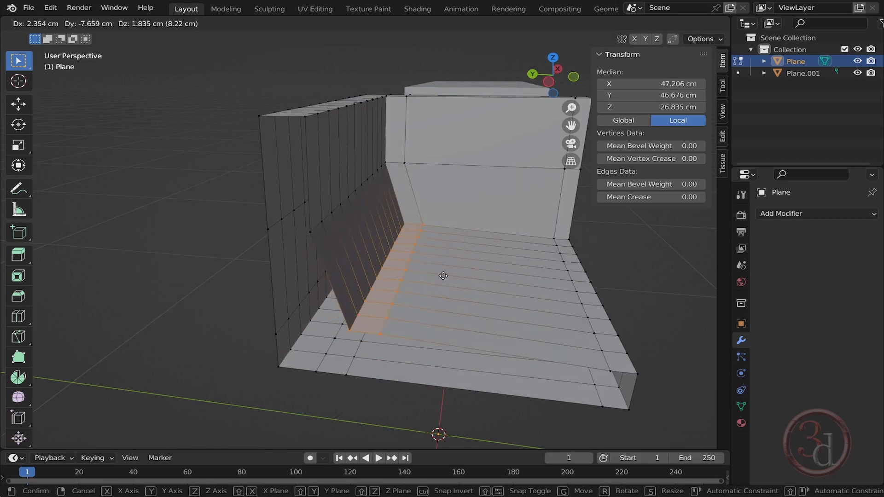
pyautogui.press('y')
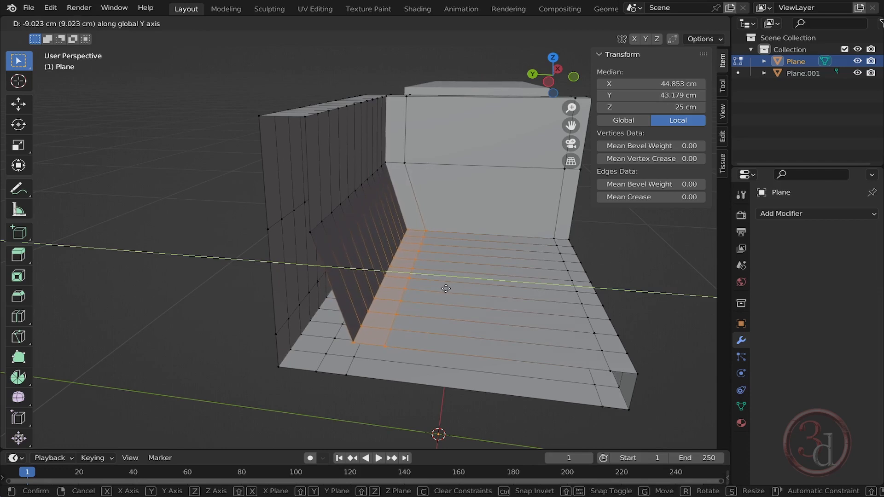
pyautogui.click(446, 289)
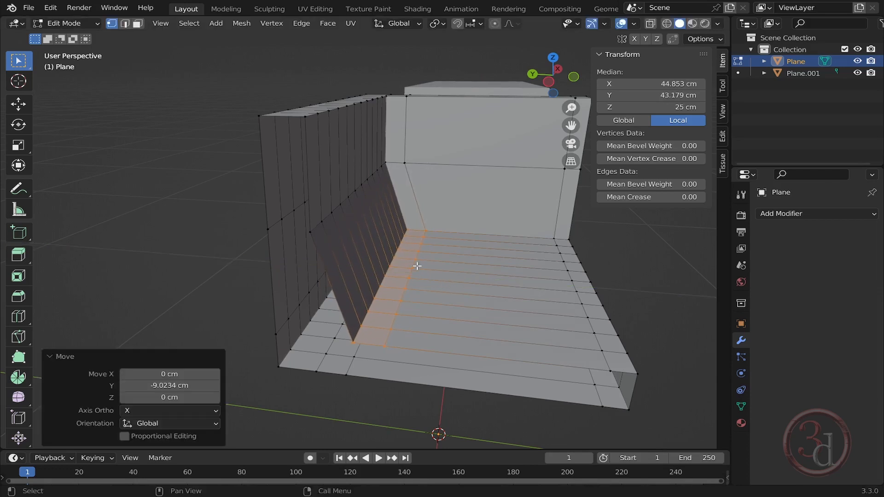
# - Select the back's mid-height edge loop and move it about 7 cm forward along Y
pyautogui.moveTo(446, 289); pyautogui.dragTo(399, 210, button='middle')
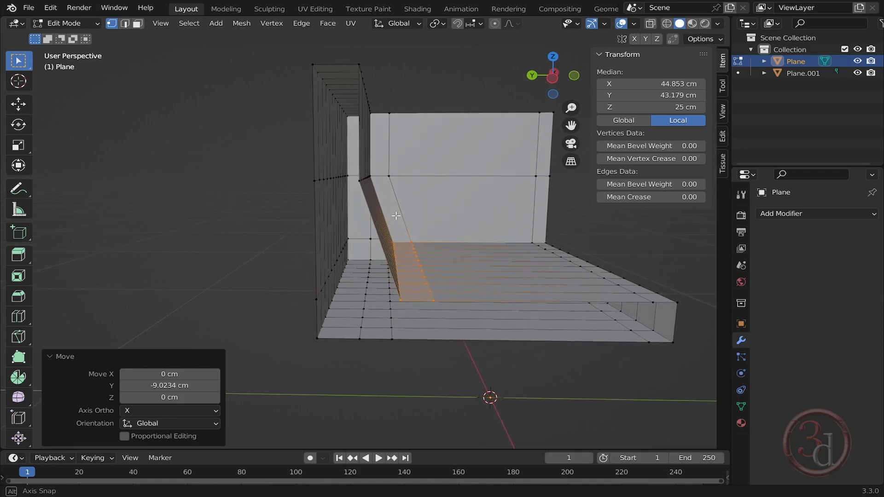
pyautogui.hotkey('shift', 'z')
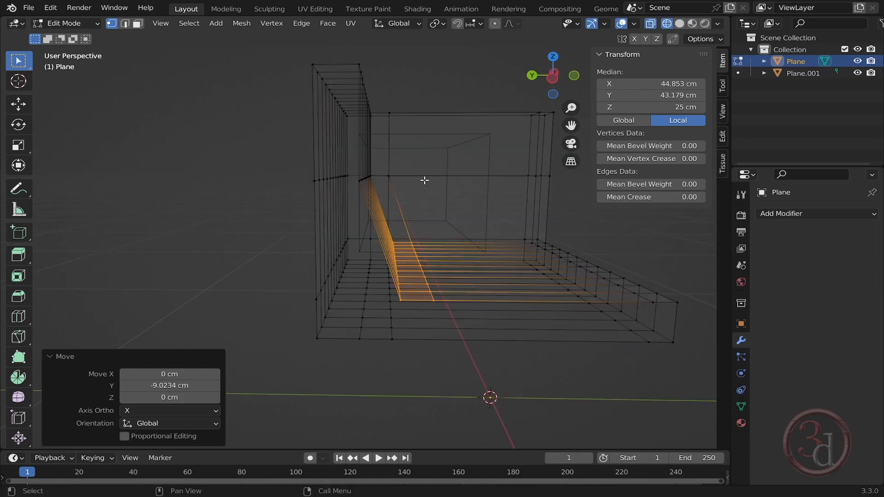
pyautogui.press('b')
pyautogui.moveTo(424, 165); pyautogui.dragTo(355, 196)
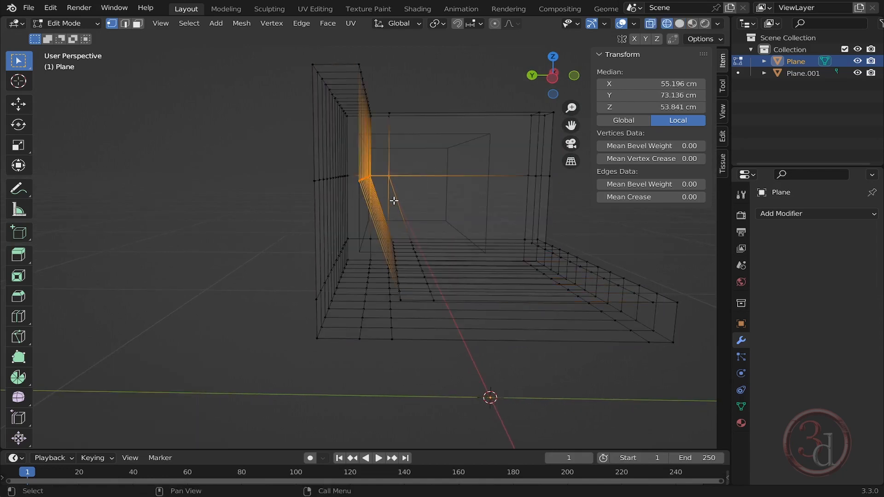
pyautogui.moveTo(394, 200)
pyautogui.mouseDown(button='middle')
pyautogui.moveTo(365, 212)
pyautogui.moveTo(166, 219)
pyautogui.mouseUp(button='middle')
pyautogui.press('z')
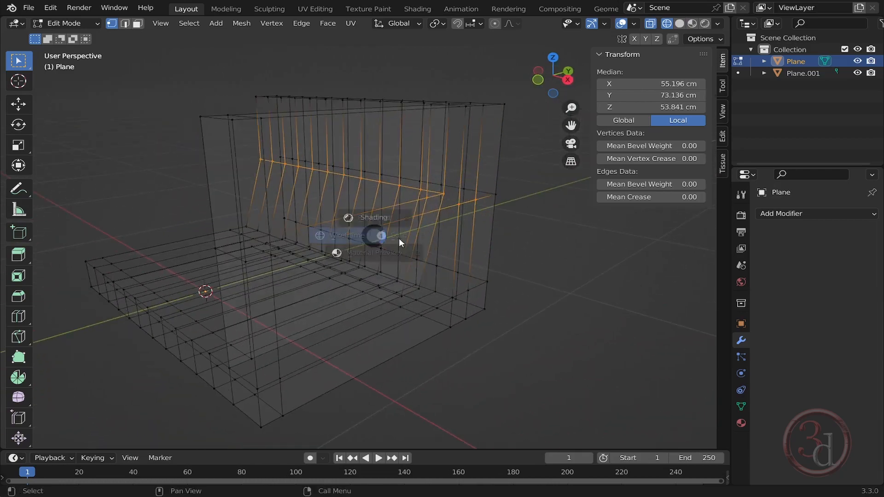
pyautogui.click(407, 239)
pyautogui.moveTo(490, 243)
pyautogui.keyDown('alt'); pyautogui.mouseDown(button='middle')
pyautogui.moveTo(367, 264)
pyautogui.moveTo(499, 300)
pyautogui.moveTo(594, 257)
pyautogui.moveTo(679, 245)
pyautogui.moveTo(485, 244)
pyautogui.mouseUp(button='middle'); pyautogui.keyUp('alt')
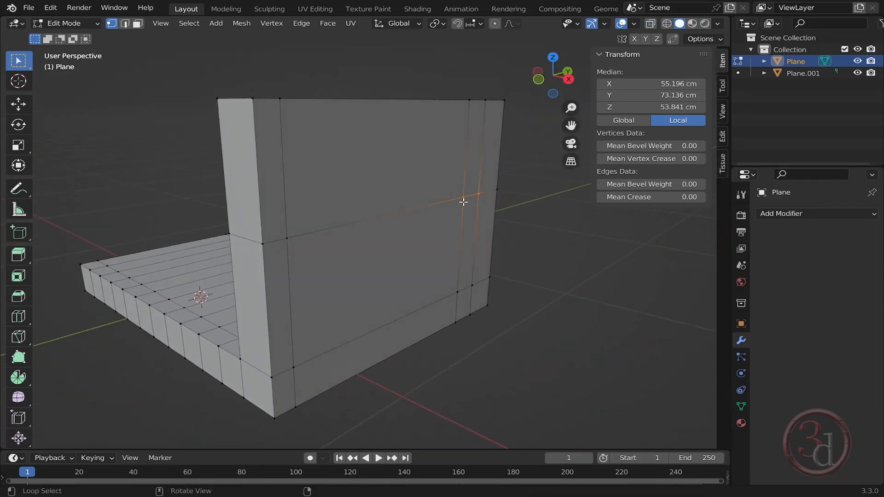
pyautogui.moveTo(500, 181); pyautogui.dragTo(454, 208)
pyautogui.keyDown('alt'); pyautogui.moveTo(227, 281); pyautogui.dragTo(399, 227, button='middle'); pyautogui.keyUp('alt')
pyautogui.press('g')
pyautogui.press('y')
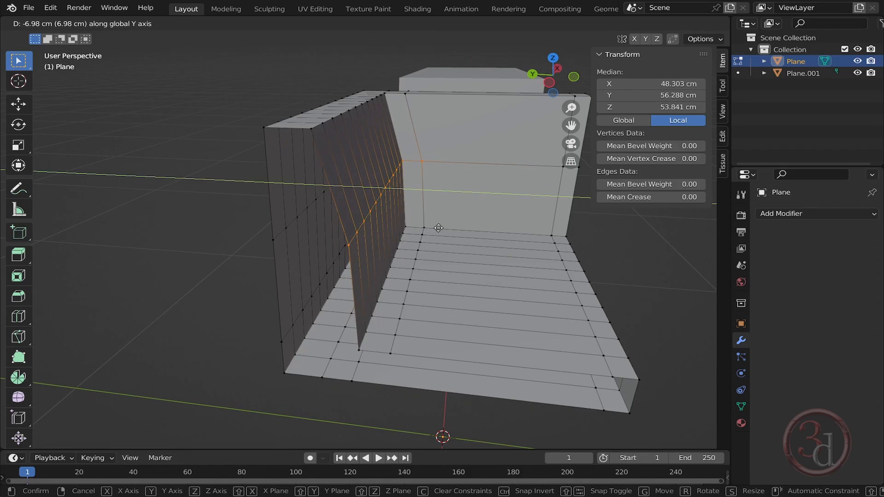
pyautogui.click(439, 228)
pyautogui.moveTo(440, 248); pyautogui.dragTo(452, 119, button='middle')
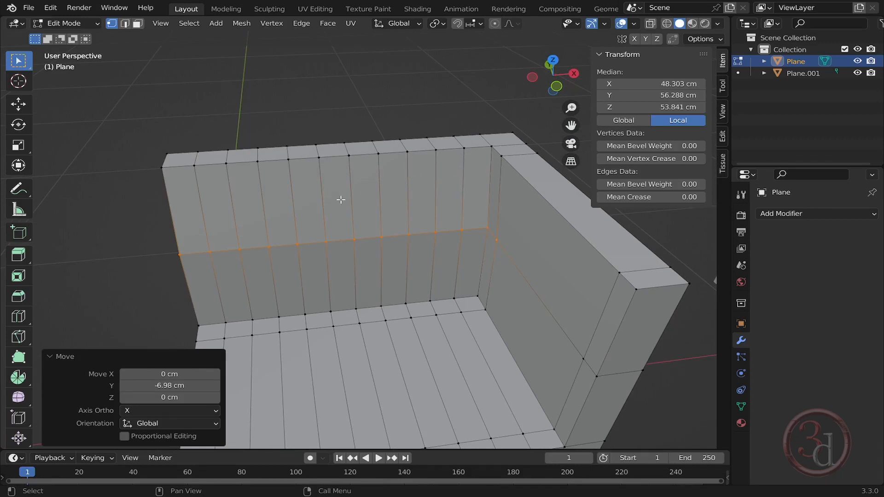
pyautogui.press('2')
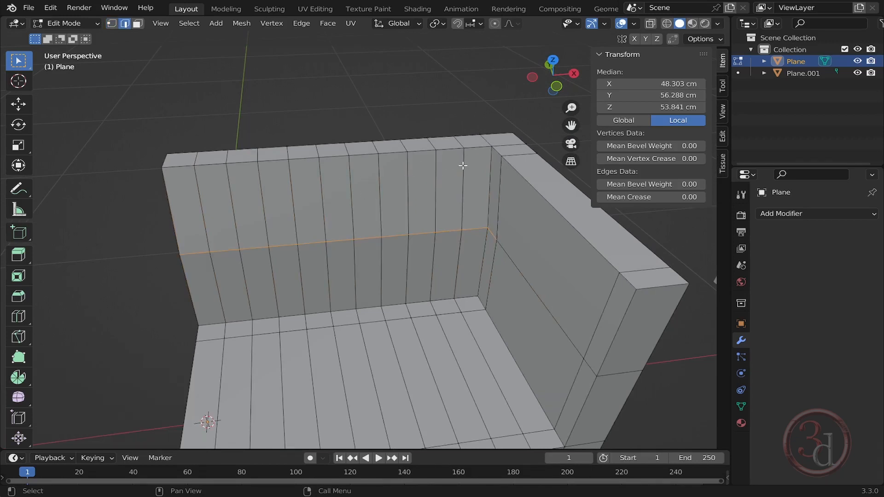
# - Select every other vertical edge of the back's upper half and move them about -5.1 cm along Y to pleat the back
pyautogui.click(463, 166)
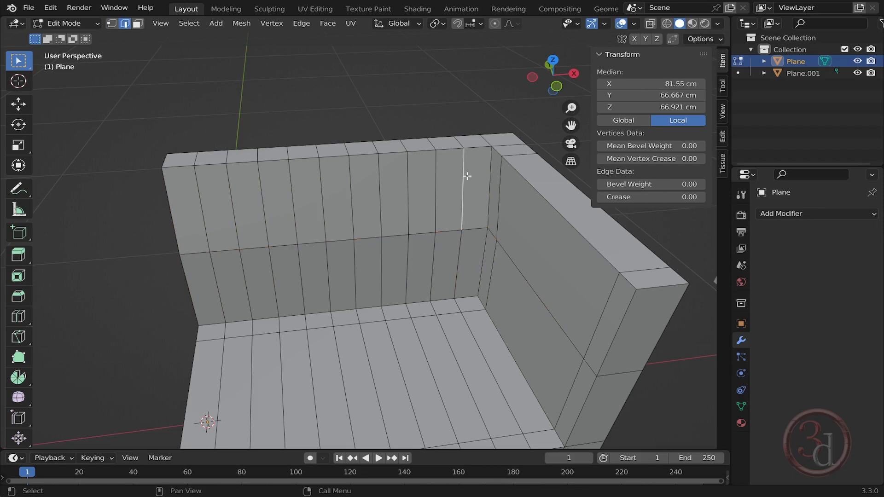
pyautogui.keyDown('shift'); pyautogui.click(452, 245); pyautogui.keyUp('shift')
pyautogui.keyDown('shift'); pyautogui.click(407, 189); pyautogui.keyUp('shift')
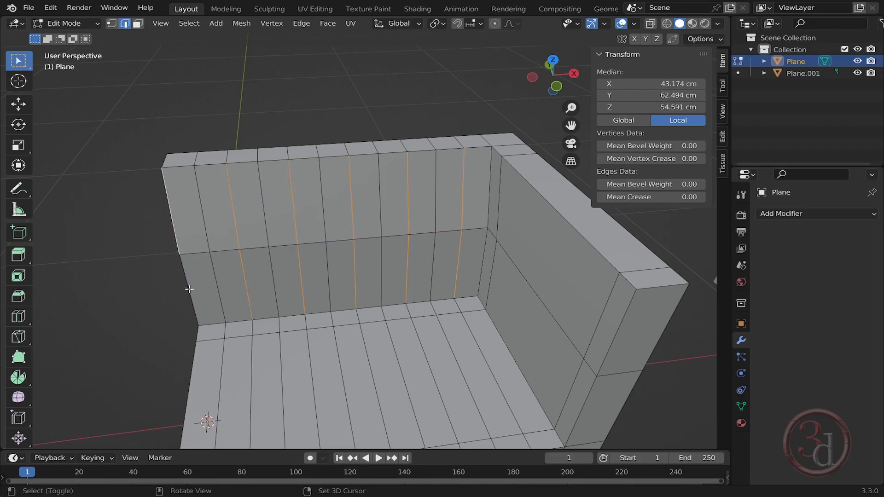
pyautogui.keyDown('shift'); pyautogui.click(190, 290); pyautogui.keyUp('shift')
pyautogui.moveTo(203, 302); pyautogui.dragTo(242, 295, button='middle')
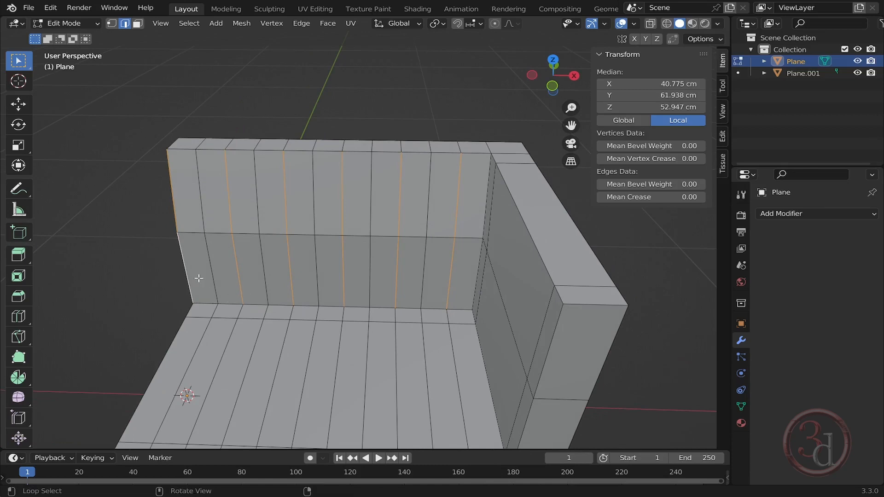
pyautogui.moveTo(359, 293); pyautogui.dragTo(460, 308, button='middle')
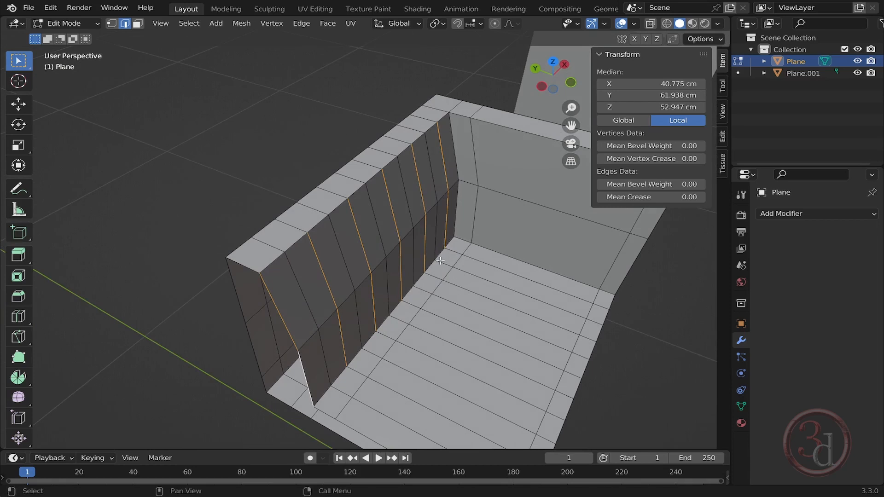
pyautogui.press('g')
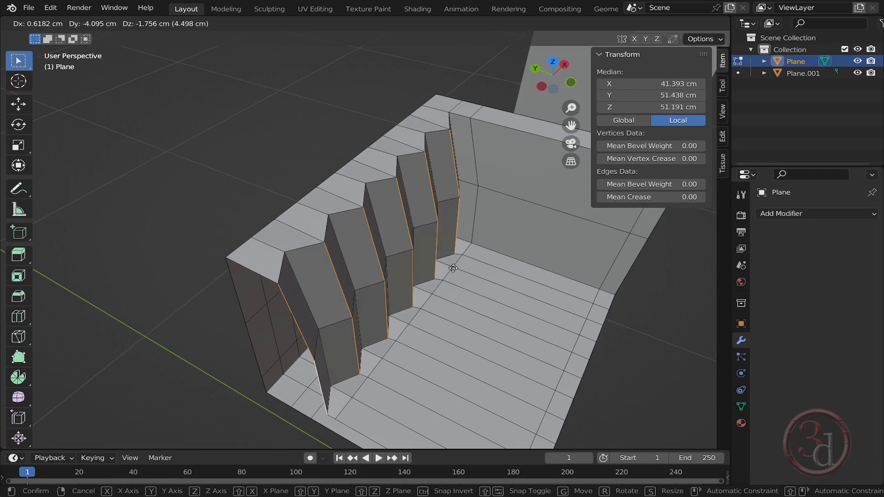
pyautogui.press('y')
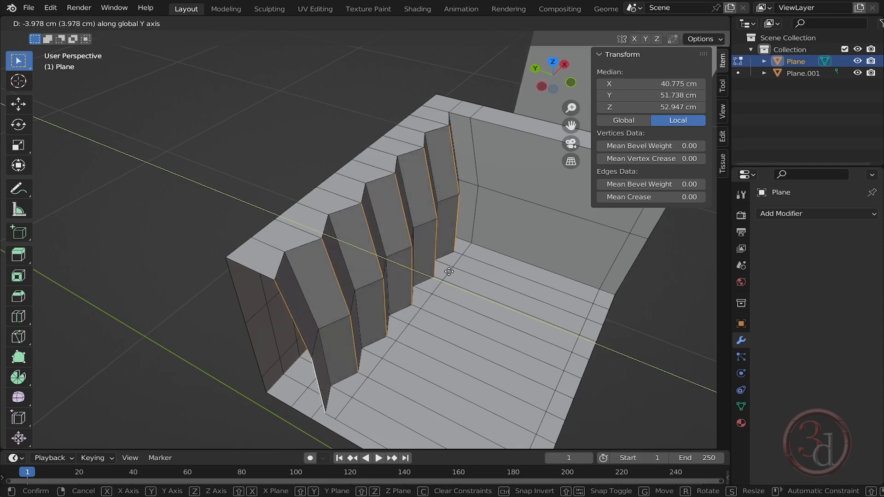
pyautogui.click(452, 271)
pyautogui.moveTo(452, 271); pyautogui.dragTo(528, 232, button='middle')
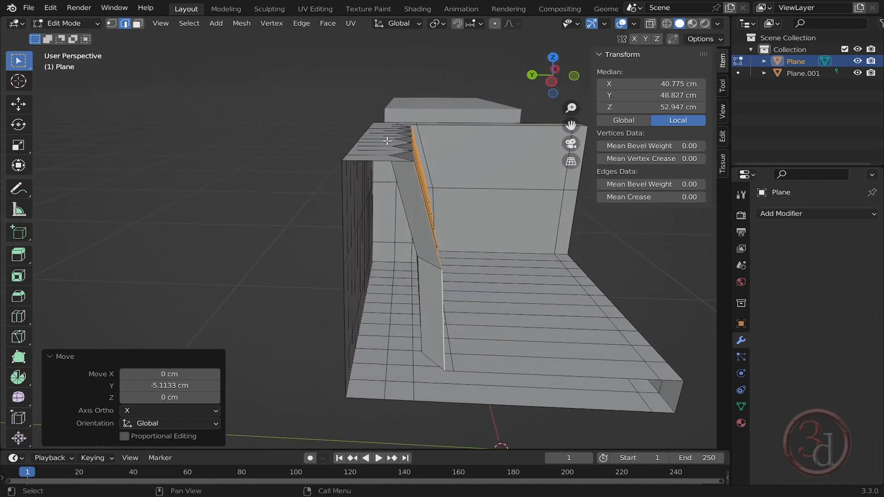
# - Switch to vertex selection and wireframe shading, then box-select the back's top vertex row
pyautogui.scroll(3, 389, 141)
pyautogui.moveTo(437, 165); pyautogui.dragTo(425, 167, button='middle')
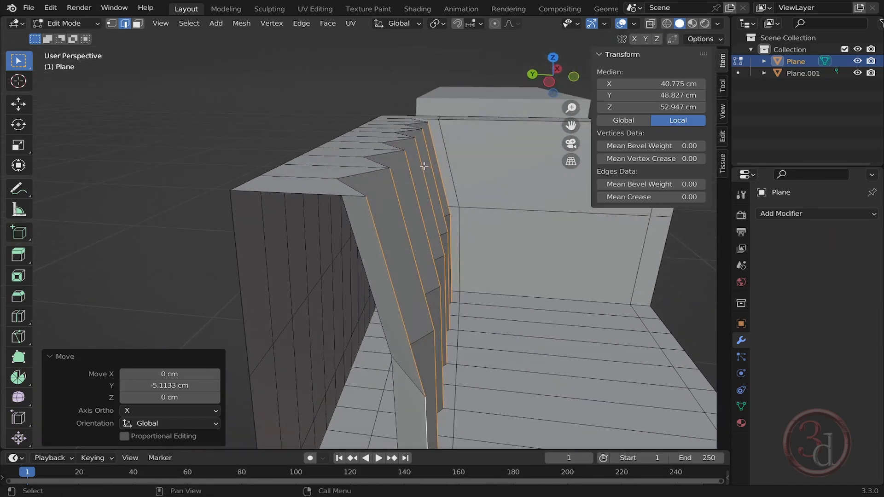
pyautogui.press('1')
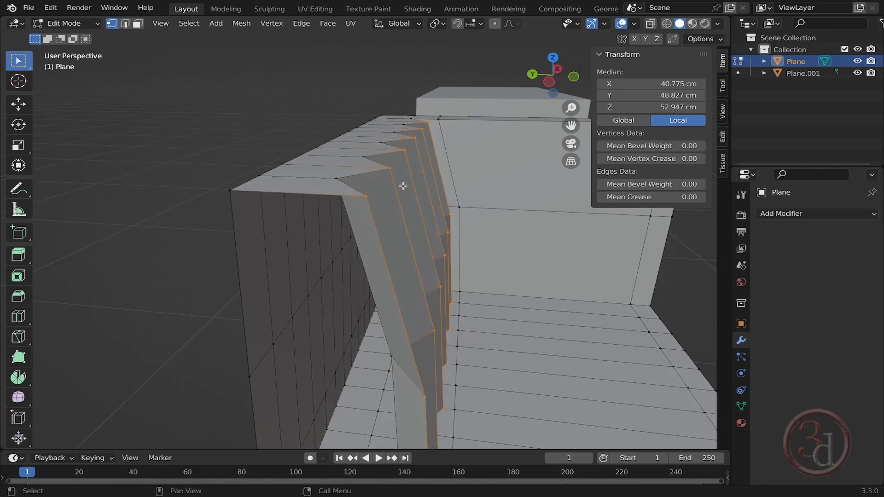
pyautogui.moveTo(423, 177); pyautogui.dragTo(360, 166, button='middle')
pyautogui.keyDown('shift'); pyautogui.moveTo(420, 256); pyautogui.dragTo(446, 195, button='middle'); pyautogui.keyUp('shift')
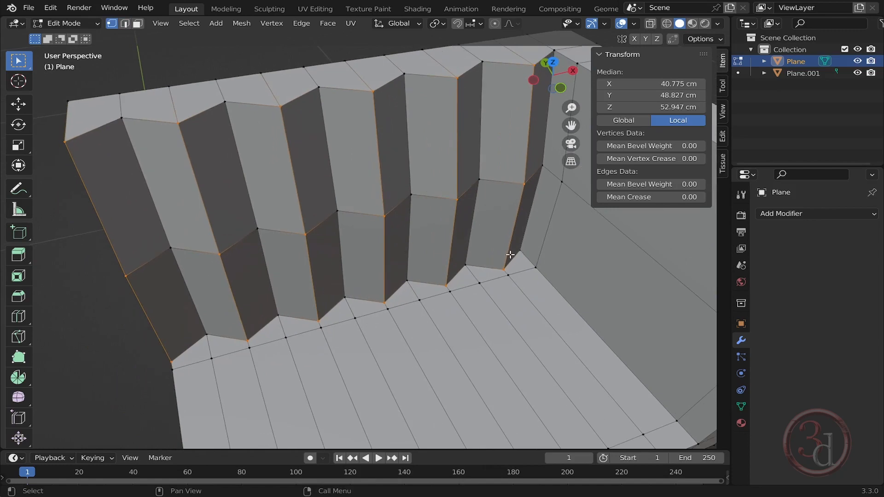
pyautogui.scroll(-1, 491, 249)
pyautogui.press('z')
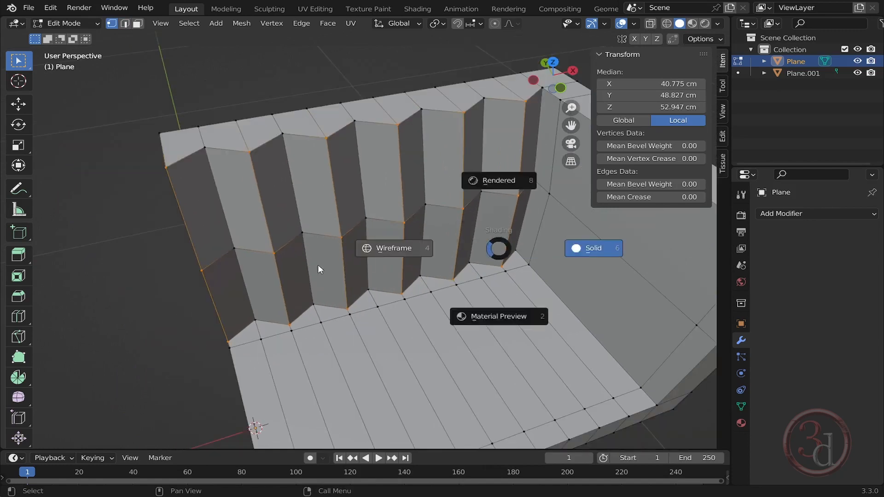
pyautogui.click(319, 271)
pyautogui.moveTo(408, 263); pyautogui.dragTo(377, 272, button='middle')
pyautogui.keyDown('ctrl'); pyautogui.moveTo(156, 197); pyautogui.dragTo(546, 392); pyautogui.keyUp('ctrl')
pyautogui.moveTo(506, 278); pyautogui.dragTo(466, 242, button='middle')
pyautogui.moveTo(316, 247); pyautogui.dragTo(410, 233, button='middle')
# - In left view, move the back's top vertex row about 2.6 cm along Y and 3 cm up
pyautogui.press('`')
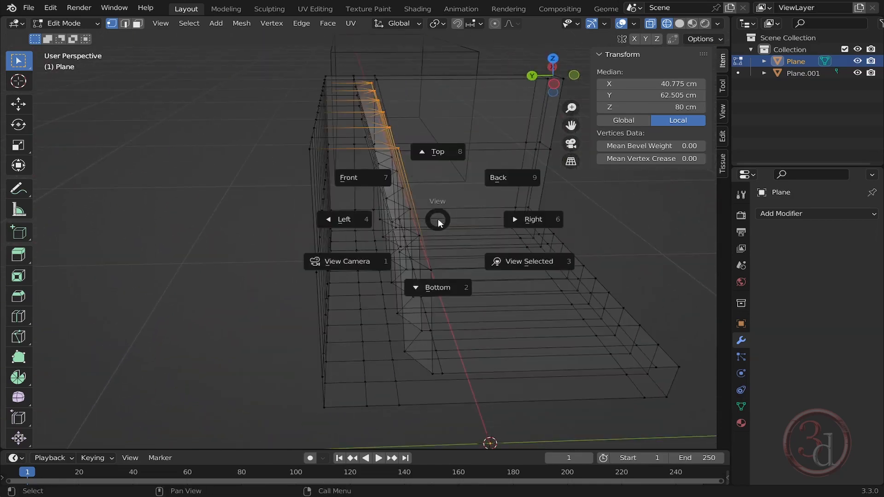
pyautogui.click(358, 219)
pyautogui.scroll(6, 389, 158)
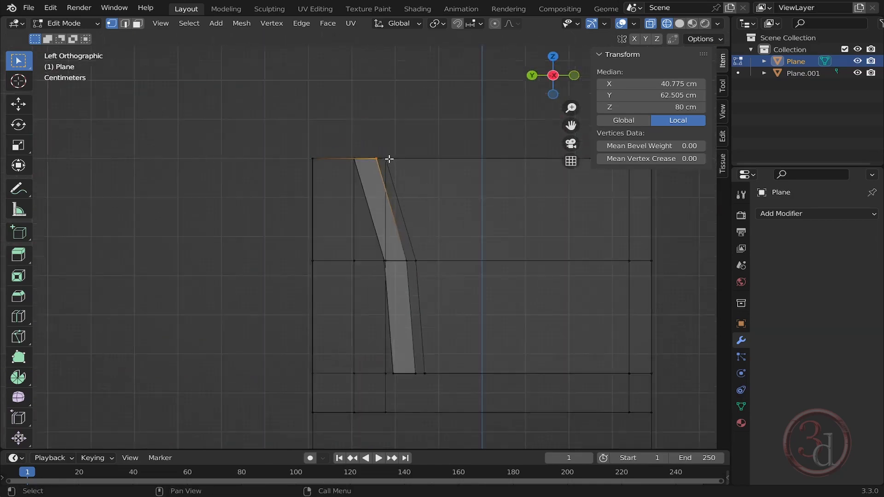
pyautogui.press('g')
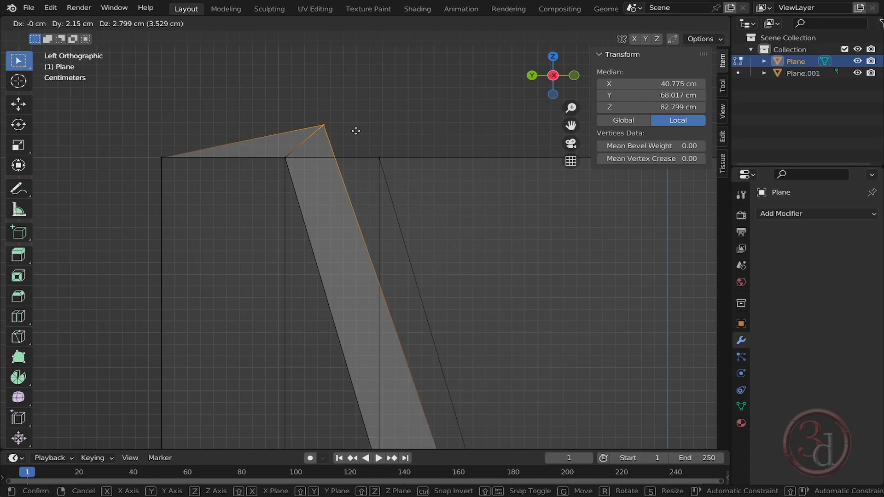
pyautogui.click(350, 128)
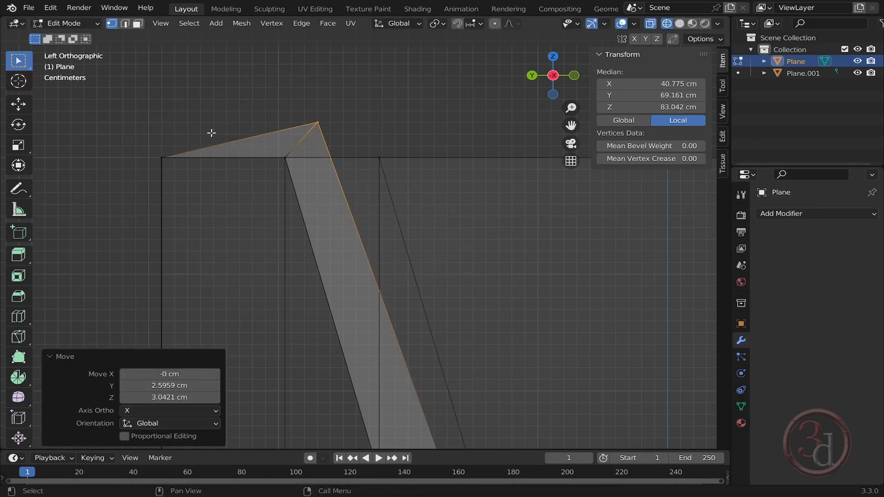
# - Return to solid shading, leave Edit Mode and add a Subdivision Surface at level 2
pyautogui.moveTo(470, 180)
pyautogui.mouseDown(button='middle')
pyautogui.moveTo(470, 265)
pyautogui.moveTo(397, 292)
pyautogui.moveTo(448, 166)
pyautogui.mouseUp(button='middle')
pyautogui.hotkey('shift', 'z')
pyautogui.scroll(-8, 417, 171)
pyautogui.moveTo(501, 202); pyautogui.dragTo(464, 222, button='middle')
pyautogui.press('Tab')
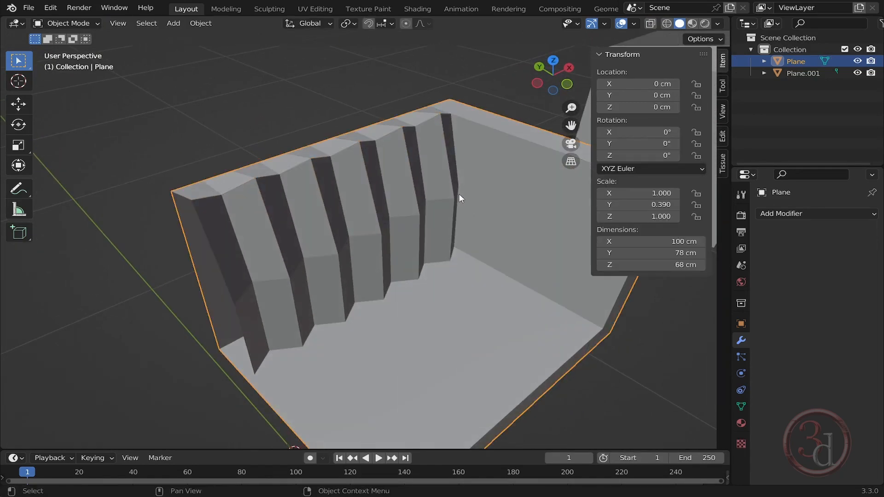
pyautogui.press('ctrl')
pyautogui.hotkey('ctrl', '2')
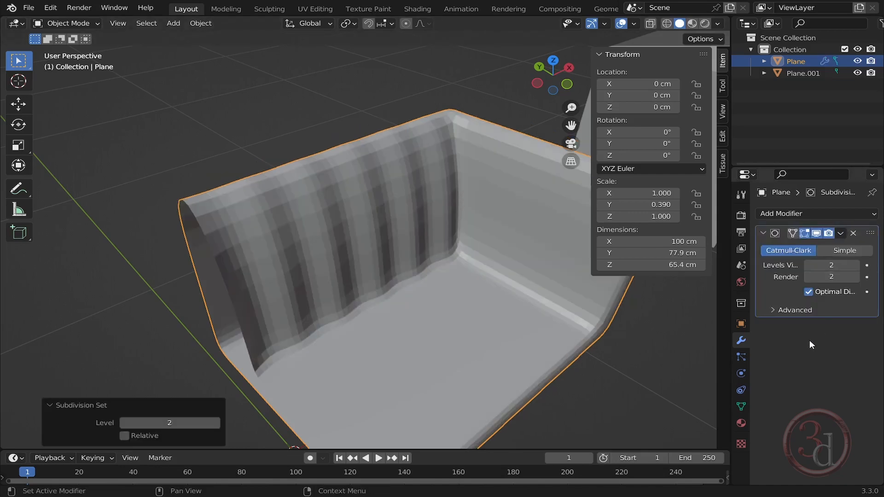
# - Enter Edit Mode and turn off the subdivision modifier's display while editing
pyautogui.moveTo(416, 224); pyautogui.dragTo(376, 215, button='middle')
pyautogui.moveTo(417, 270); pyautogui.dragTo(316, 231, button='middle')
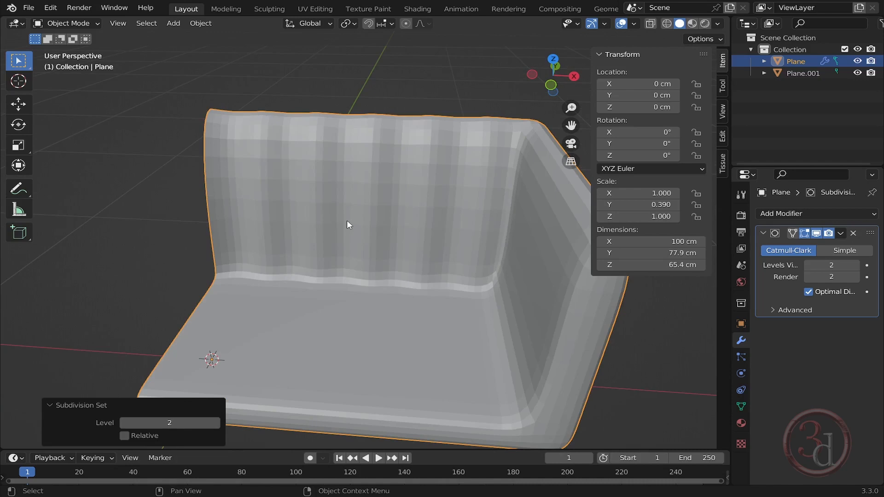
pyautogui.moveTo(347, 220); pyautogui.dragTo(452, 213, button='middle')
pyautogui.press('Tab')
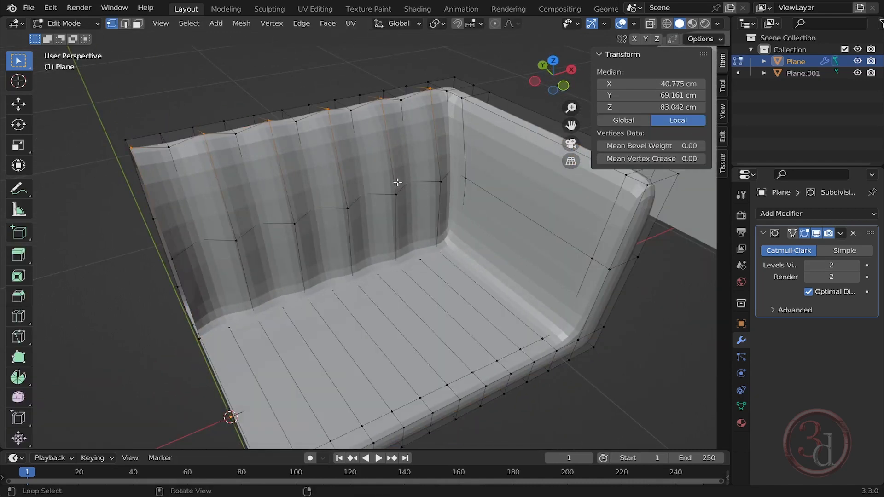
pyautogui.moveTo(397, 183); pyautogui.dragTo(341, 203, button='middle')
pyautogui.scroll(2, 341, 203)
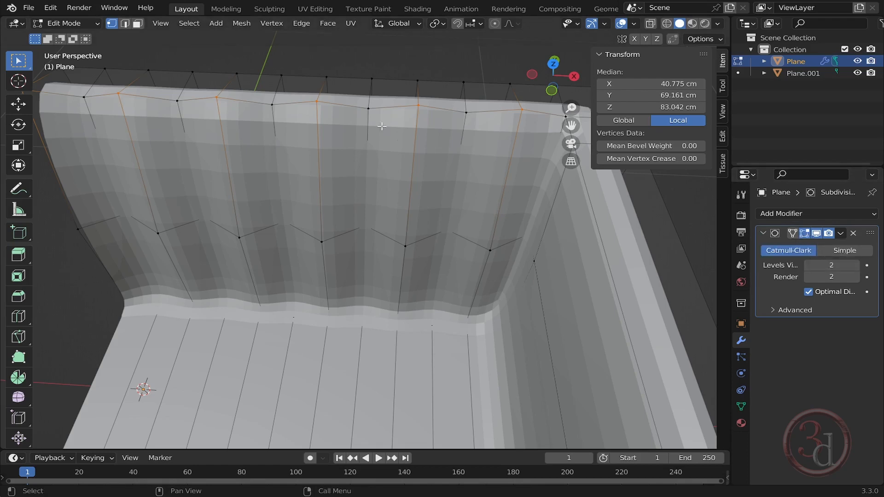
pyautogui.moveTo(555, 297); pyautogui.dragTo(530, 269, button='middle')
pyautogui.moveTo(562, 328); pyautogui.dragTo(578, 304, button='middle')
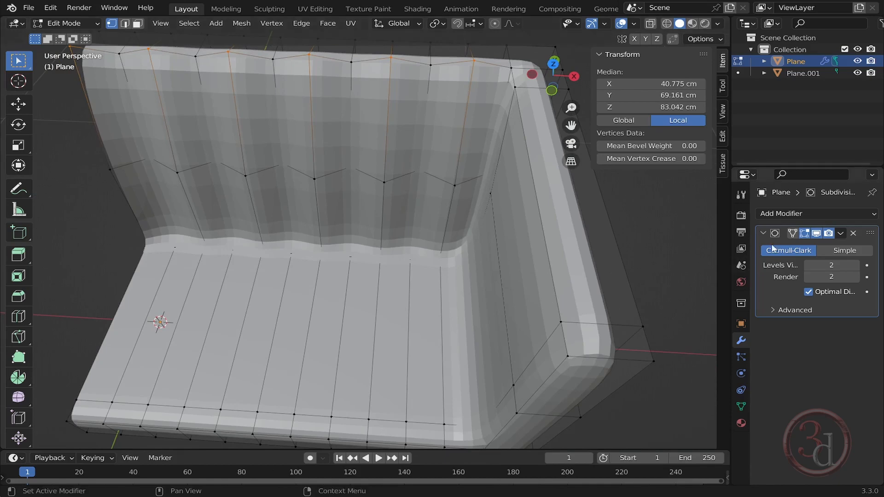
pyautogui.click(804, 234)
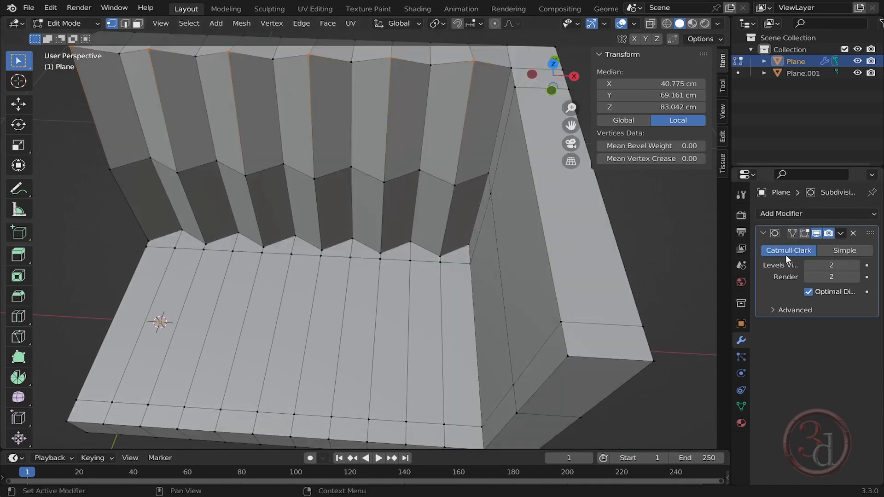
# - Select a vertical edge loop running through the back and seat near the arm, and show the modifier in edit mode again
pyautogui.moveTo(393, 167); pyautogui.dragTo(363, 177, button='middle')
pyautogui.scroll(2, 410, 161)
pyautogui.moveTo(424, 175); pyautogui.dragTo(395, 161, button='middle')
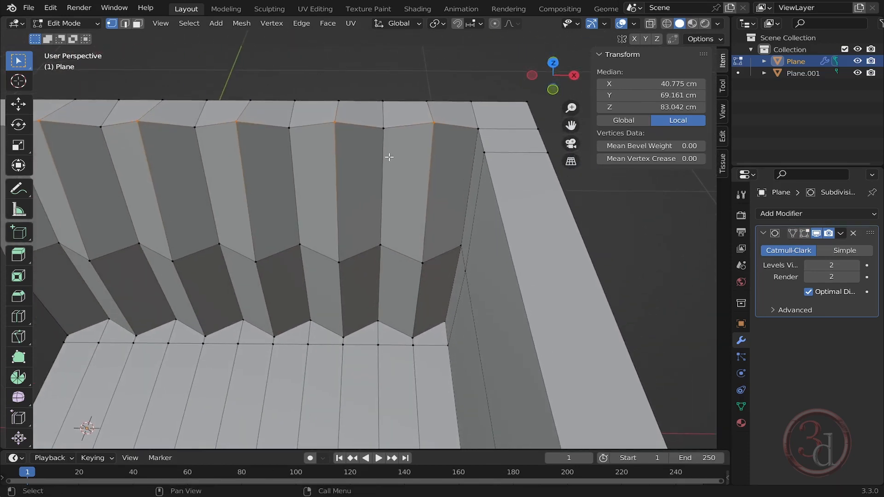
pyautogui.press('2')
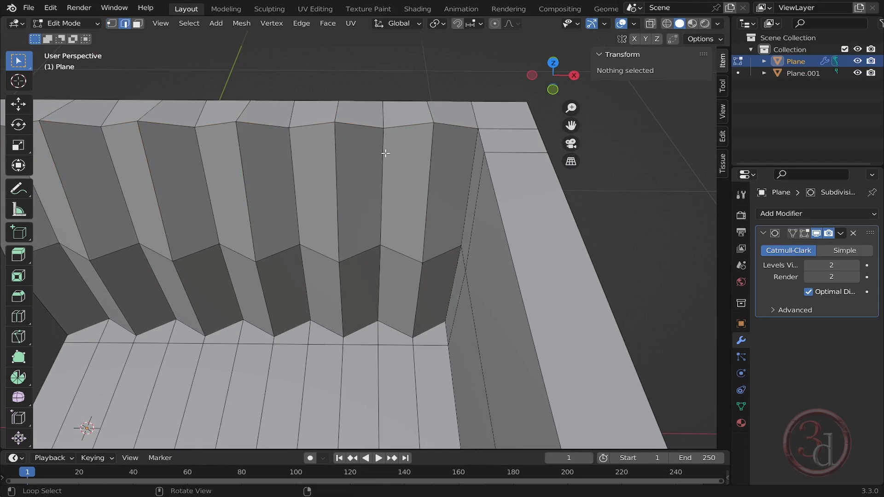
pyautogui.keyDown('alt'); pyautogui.click(383, 153); pyautogui.keyUp('alt')
pyautogui.scroll(-5, 389, 205)
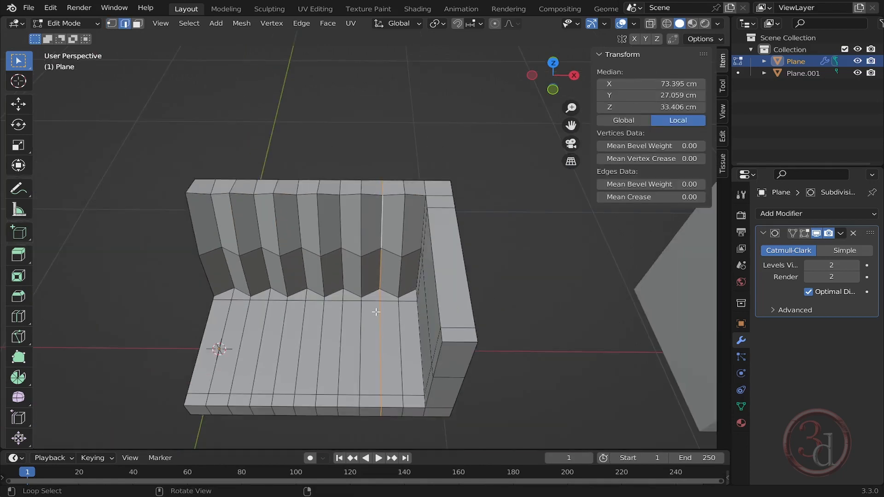
pyautogui.keyDown('alt'); pyautogui.moveTo(379, 312); pyautogui.dragTo(371, 281, button='middle'); pyautogui.keyUp('alt')
pyautogui.scroll(4, 371, 281)
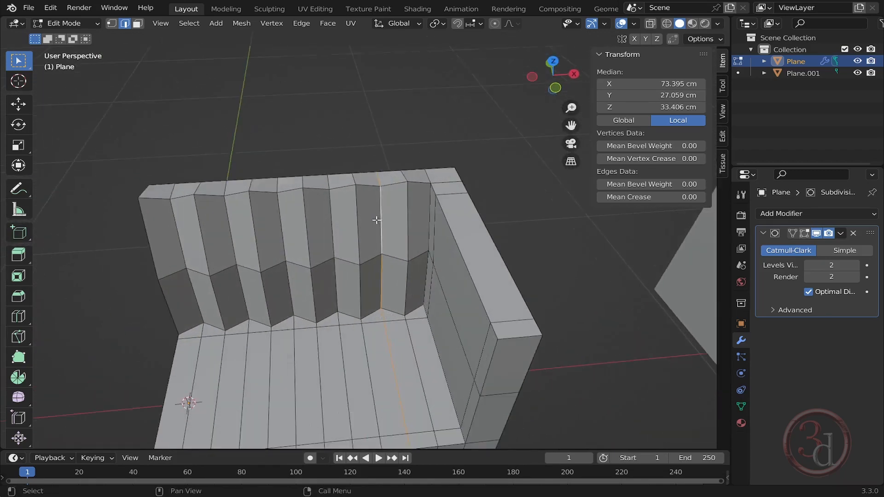
pyautogui.scroll(3, 400, 227)
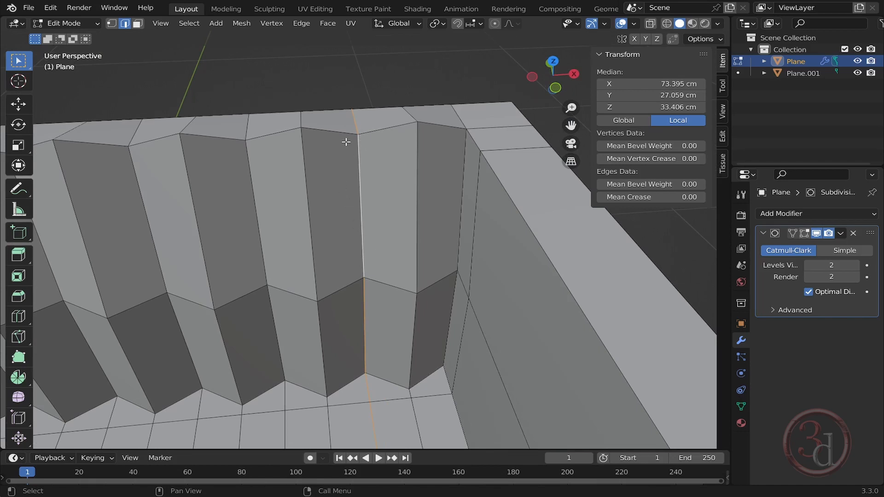
pyautogui.click(808, 233)
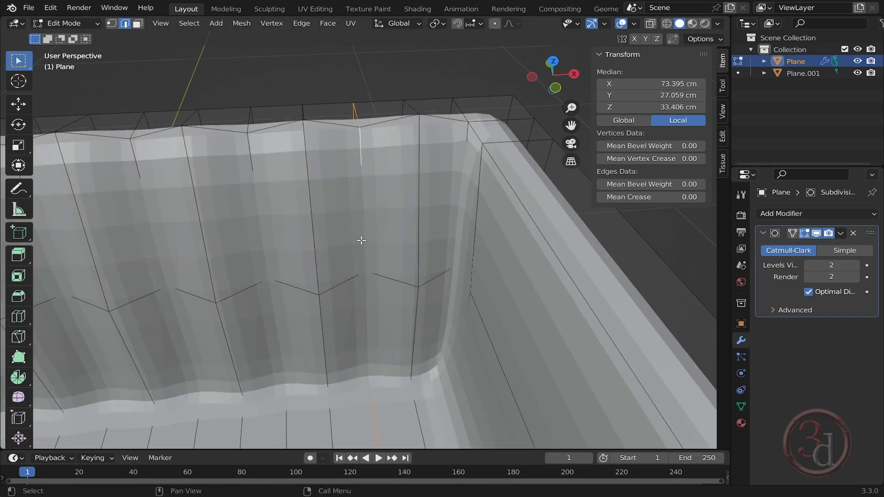
# - Bevel the selected edge loop with 2 segments and a width of 0.8 cm
pyautogui.hotkey('ctrl', 'b')
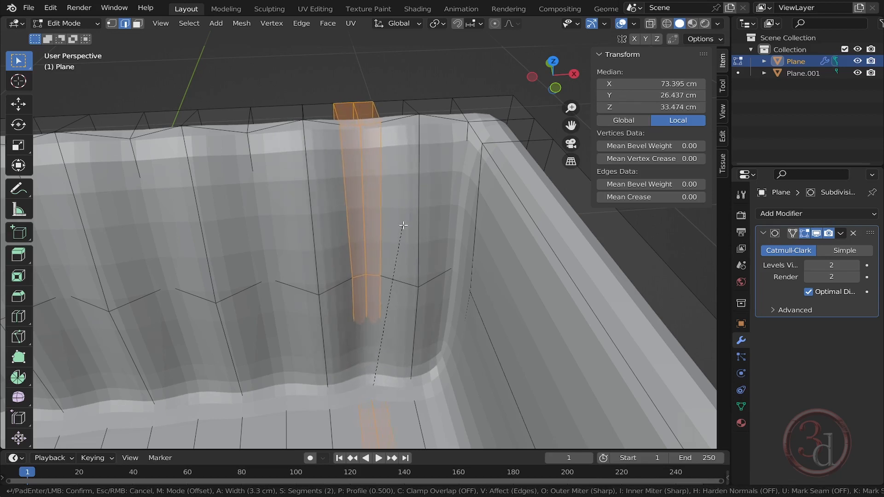
pyautogui.scroll(-1, 405, 223)
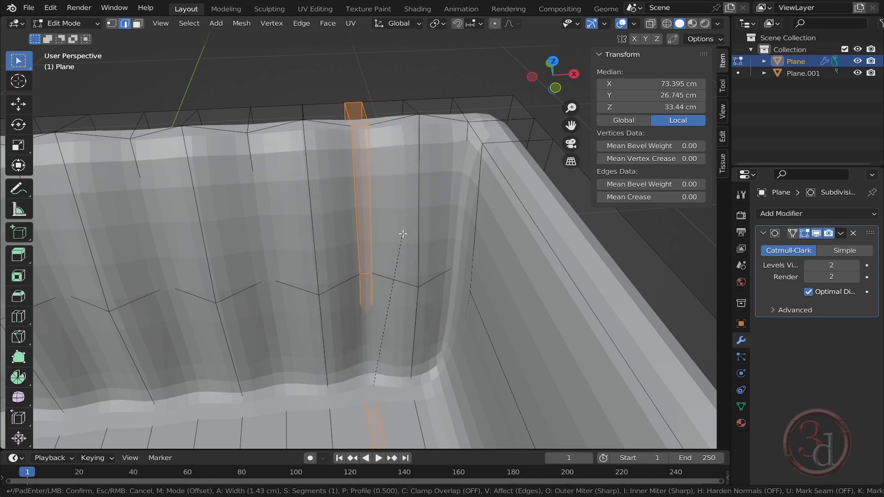
pyautogui.scroll(1, 403, 234)
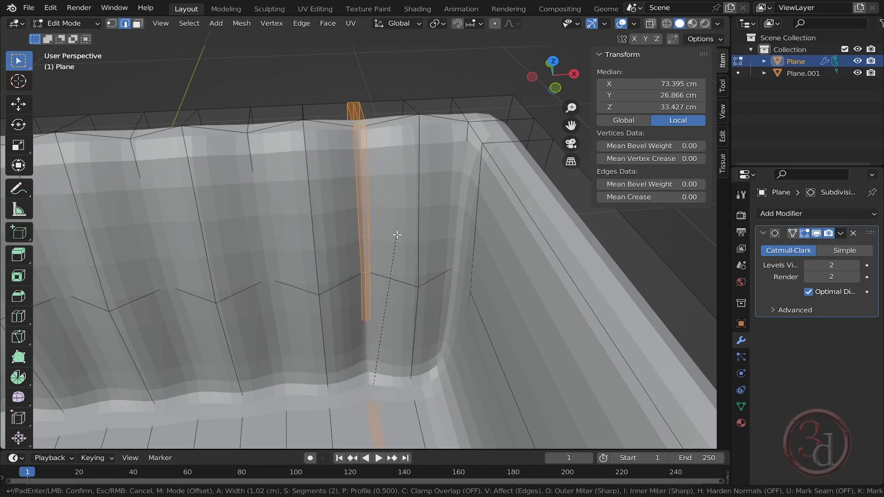
pyautogui.click(397, 235)
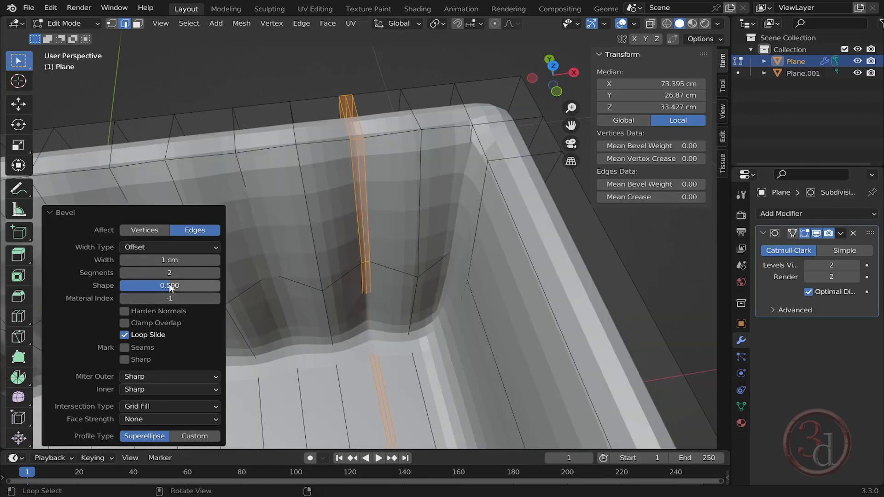
pyautogui.click(172, 261)
pyautogui.write('.8')
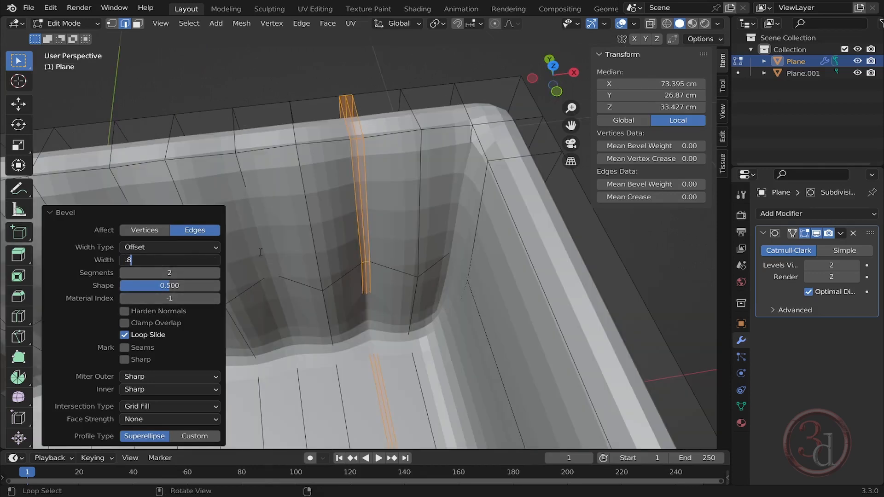
pyautogui.press('Return')
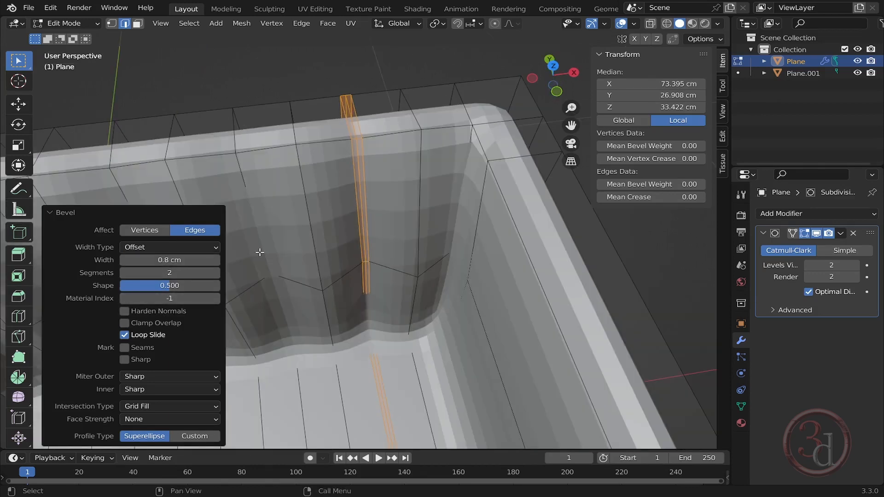
pyautogui.keyDown('alt'); pyautogui.moveTo(365, 246); pyautogui.dragTo(379, 223, button='middle'); pyautogui.keyUp('alt')
pyautogui.moveTo(361, 282); pyautogui.dragTo(405, 232, button='middle')
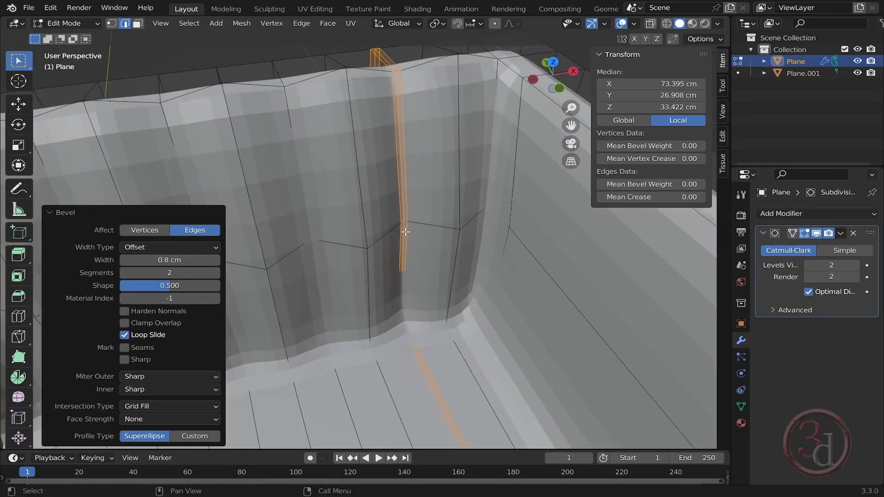
# - Preview the smoothed back in Object Mode, return to Edit Mode and turn off the modifier's display while editing
pyautogui.press('Tab')
pyautogui.moveTo(457, 195); pyautogui.dragTo(424, 231, button='middle')
pyautogui.press('Tab')
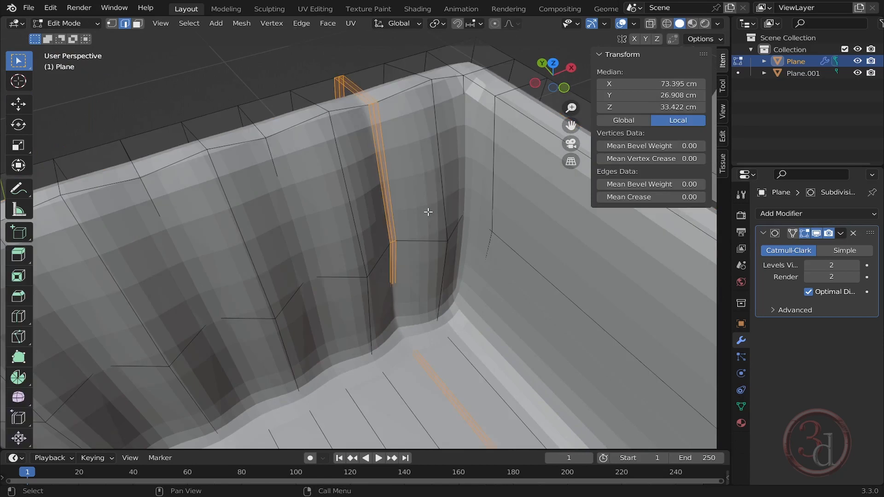
pyautogui.click(808, 233)
pyautogui.moveTo(302, 66); pyautogui.dragTo(306, 68)
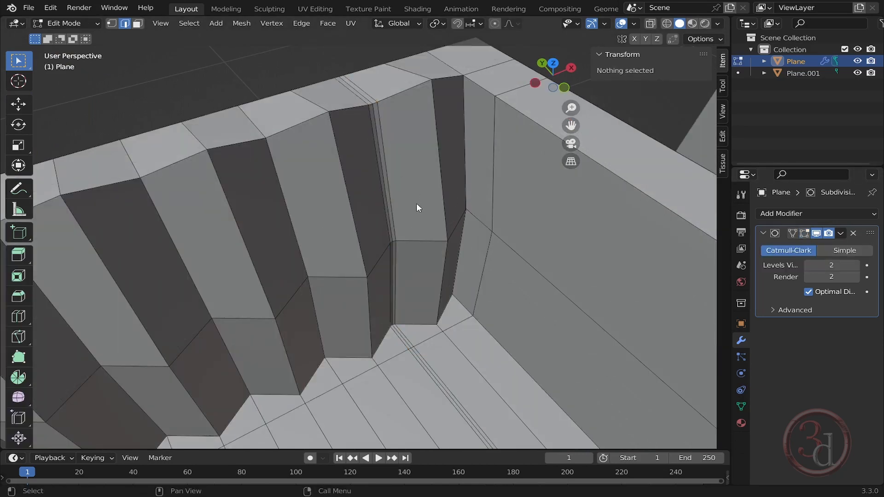
# - Select the next vertical edge loop through the back and seat and bevel it with a width of 0.8 cm
pyautogui.keyDown('alt'); pyautogui.moveTo(416, 204); pyautogui.dragTo(394, 205, button='middle'); pyautogui.keyUp('alt')
pyautogui.scroll(-1, 366, 219)
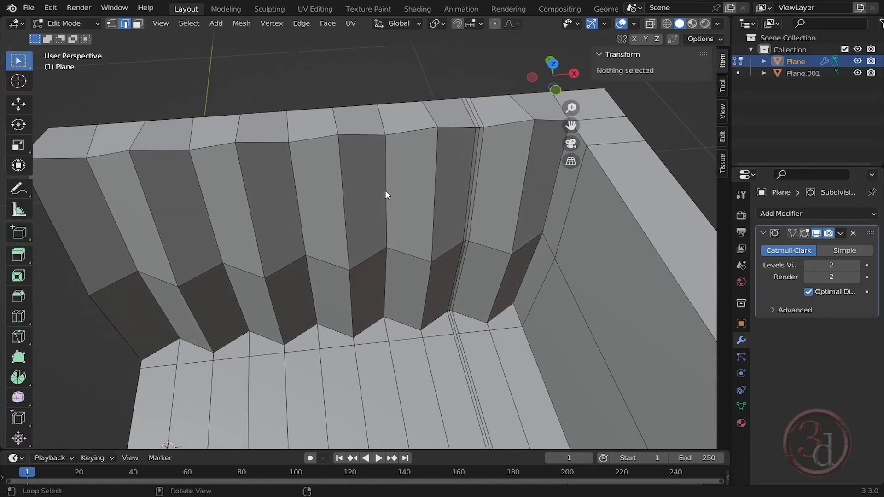
pyautogui.keyDown('alt'); pyautogui.click(385, 190); pyautogui.keyUp('alt')
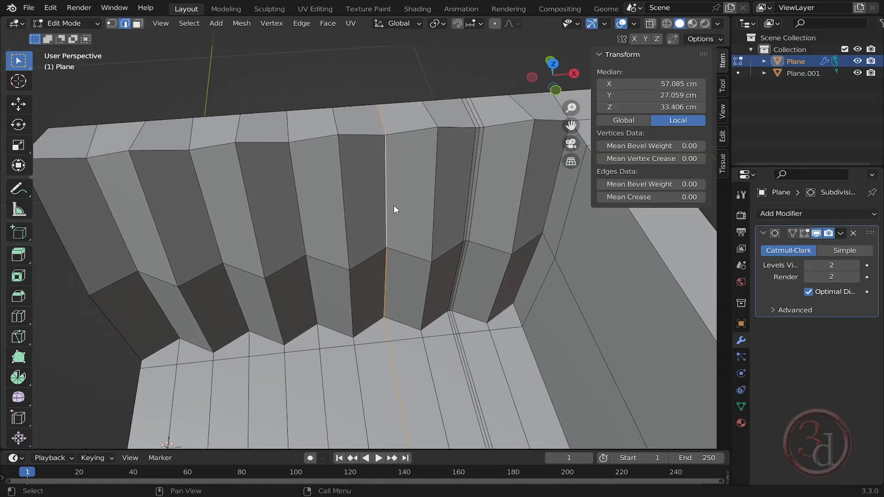
pyautogui.hotkey('ctrl', 'b')
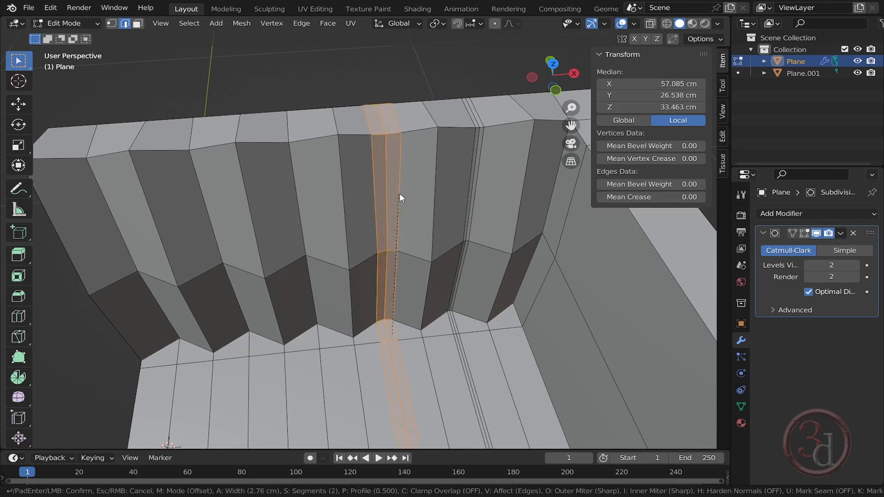
pyautogui.write('0.8')
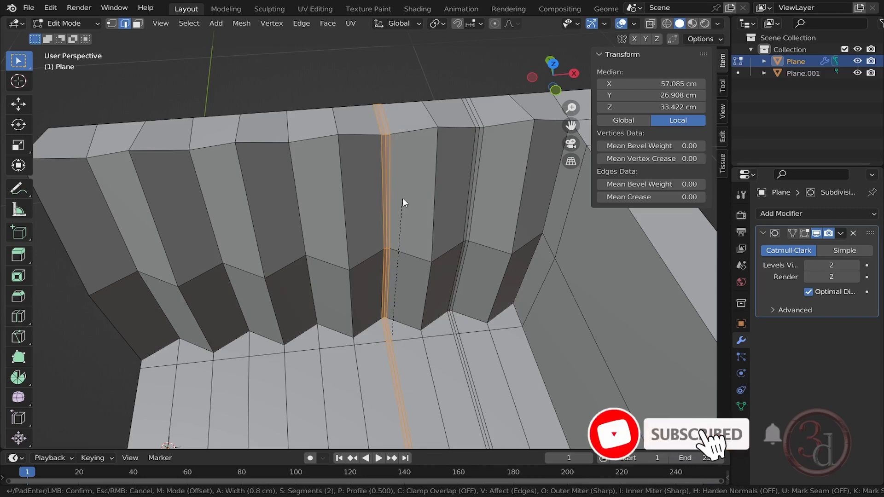
pyautogui.press('Return')
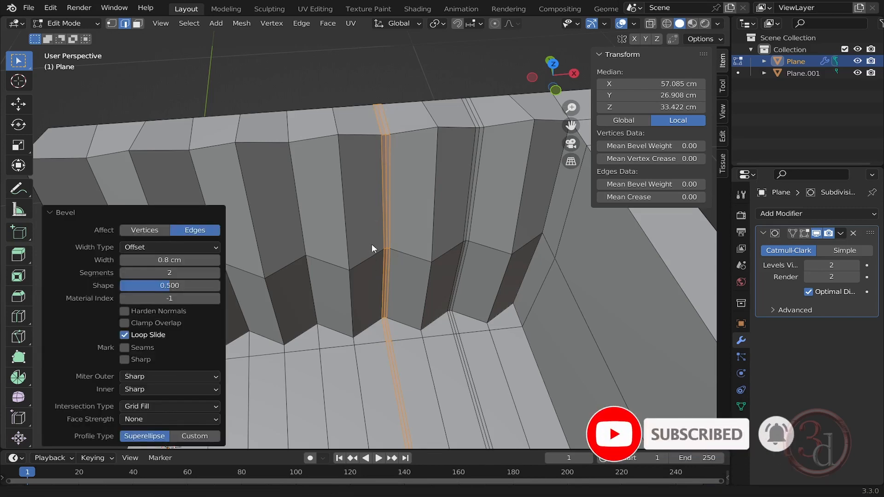
# - Bevel the following vertical edge loop along the back with 0.8 cm width, undoing and redoing the bevel once
pyautogui.keyDown('shift'); pyautogui.moveTo(372, 245); pyautogui.dragTo(450, 226, button='middle'); pyautogui.keyUp('shift')
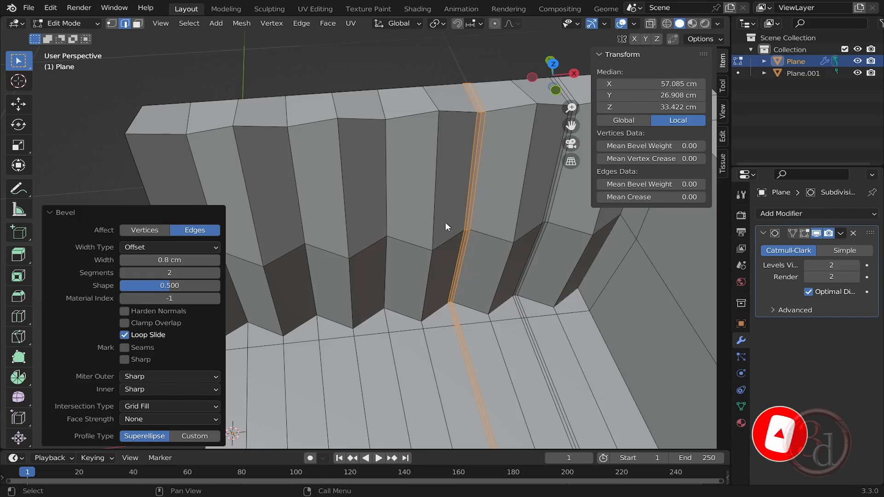
pyautogui.keyDown('alt'); pyautogui.click(387, 175); pyautogui.keyUp('alt')
pyautogui.hotkey('ctrl', 'b')
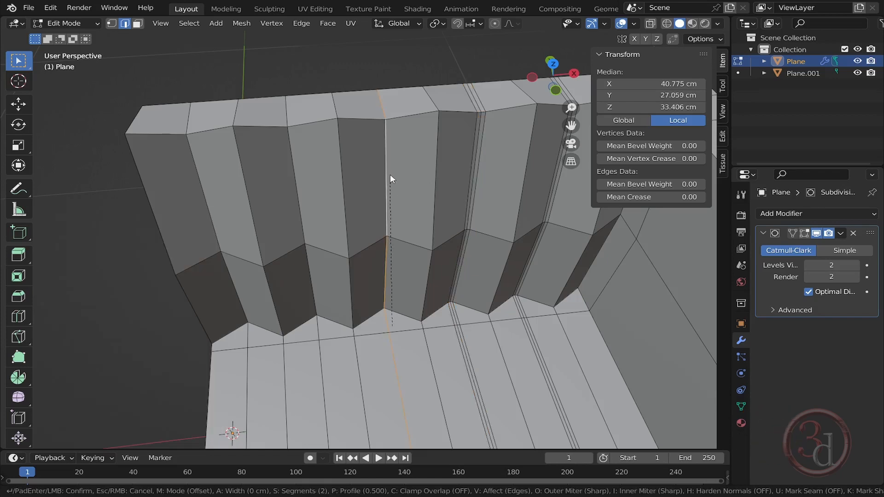
pyautogui.click(391, 174)
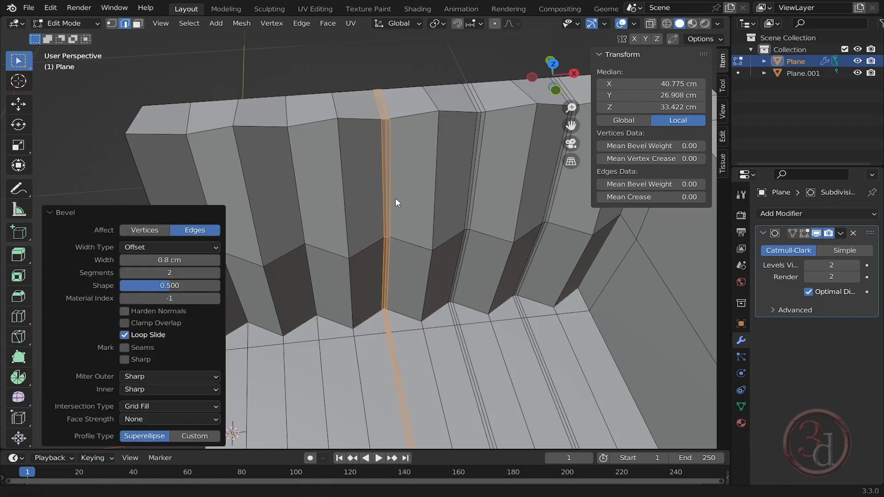
pyautogui.moveTo(395, 198); pyautogui.dragTo(402, 162, button='middle')
pyautogui.hotkey('ctrl', 'z')
pyautogui.hotkey('ctrl', 'b')
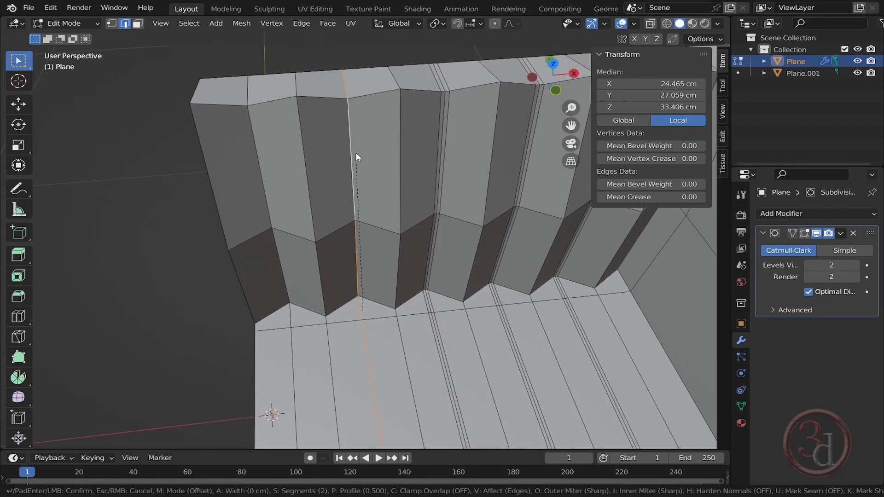
pyautogui.click(356, 153)
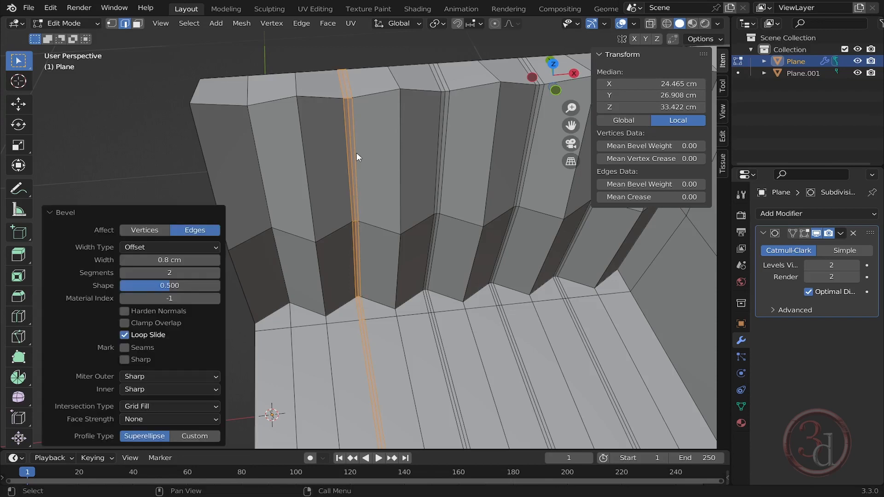
# - Bevel the vertical edge loop nearest the open end of the back with a width of 0.8 cm
pyautogui.moveTo(357, 153); pyautogui.dragTo(316, 189, button='middle')
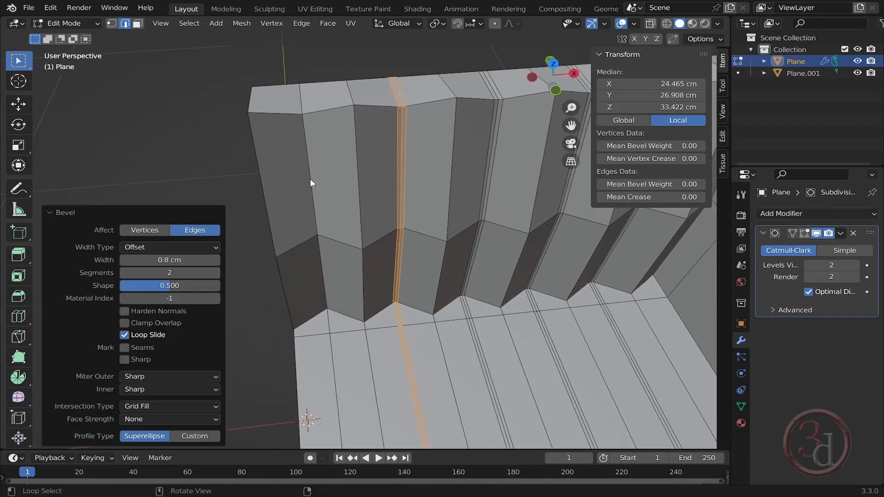
pyautogui.keyDown('alt'); pyautogui.click(310, 179); pyautogui.keyUp('alt')
pyautogui.hotkey('ctrl', 'b')
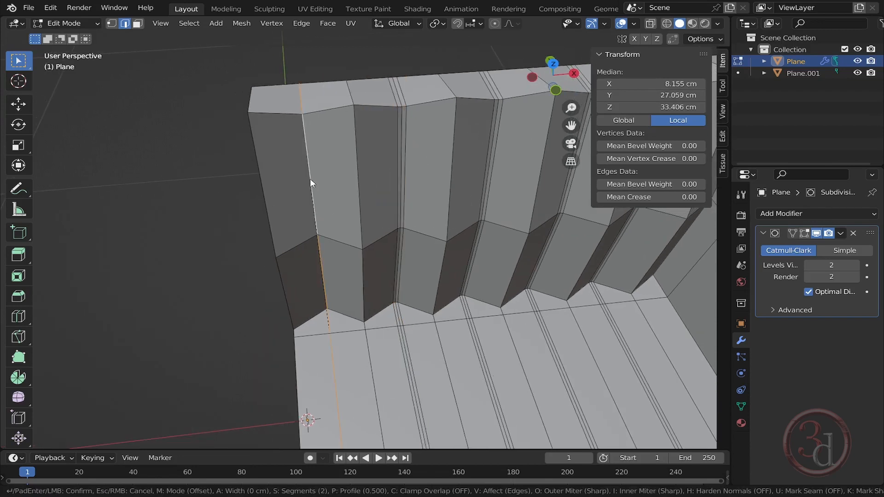
pyautogui.write('0.8')
pyautogui.press('Return')
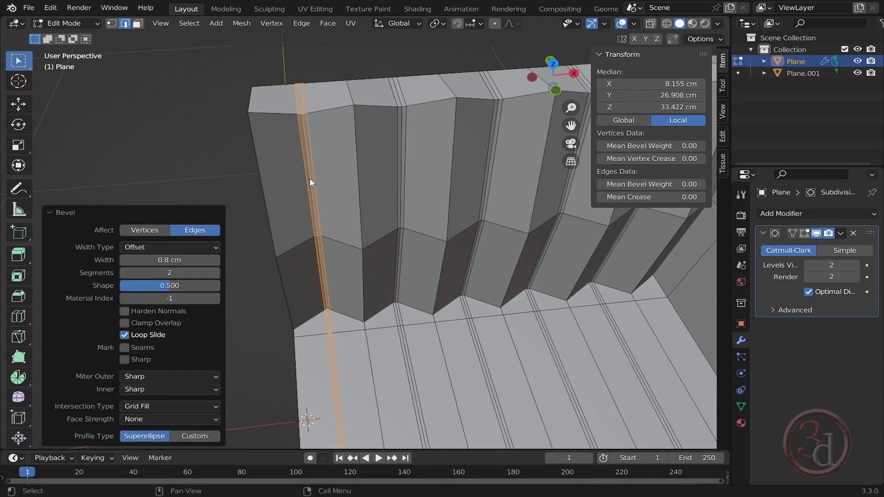
# - Preview the smoothed sofa in Object Mode and return to Edit Mode
pyautogui.moveTo(431, 145); pyautogui.dragTo(311, 160, button='middle')
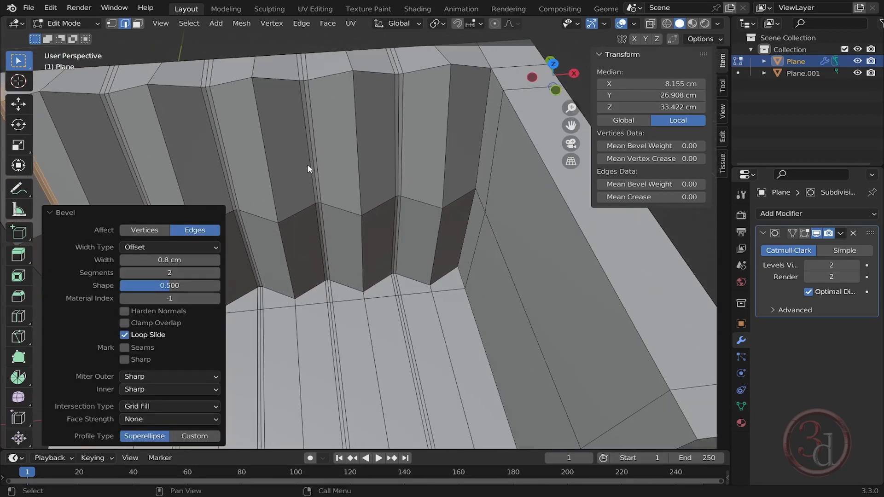
pyautogui.scroll(-2, 416, 218)
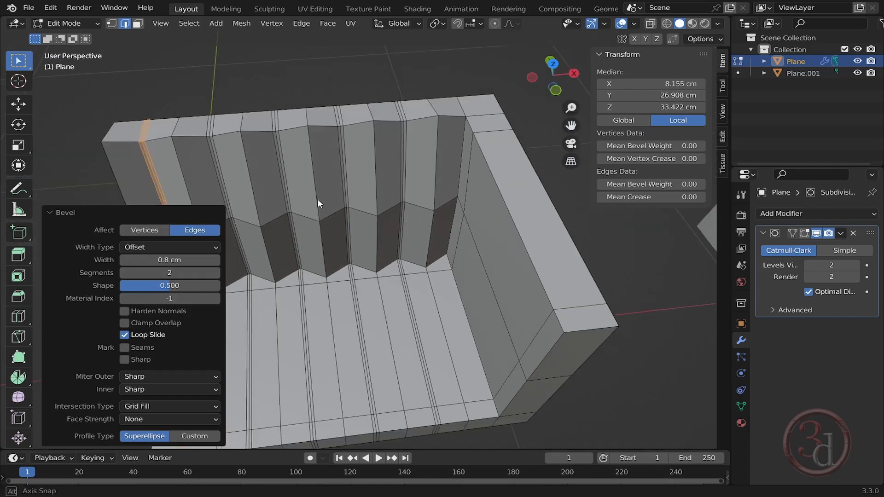
pyautogui.moveTo(318, 199); pyautogui.dragTo(423, 190, button='middle')
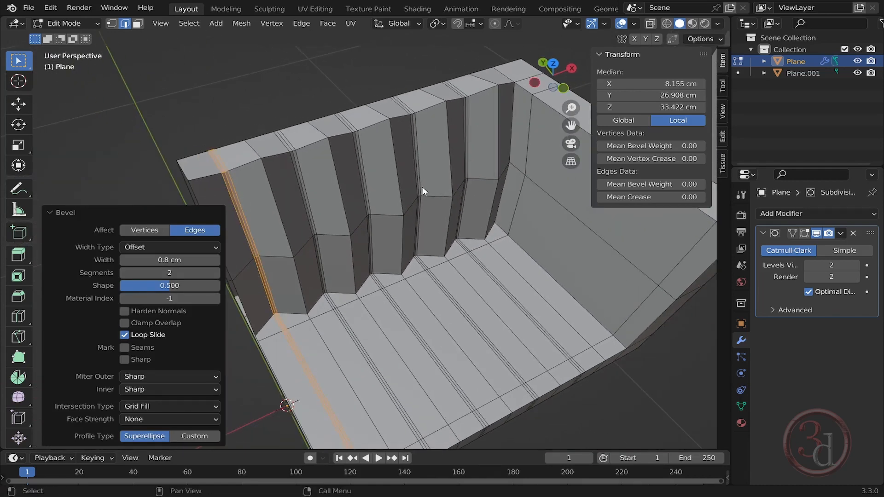
pyautogui.press('Tab')
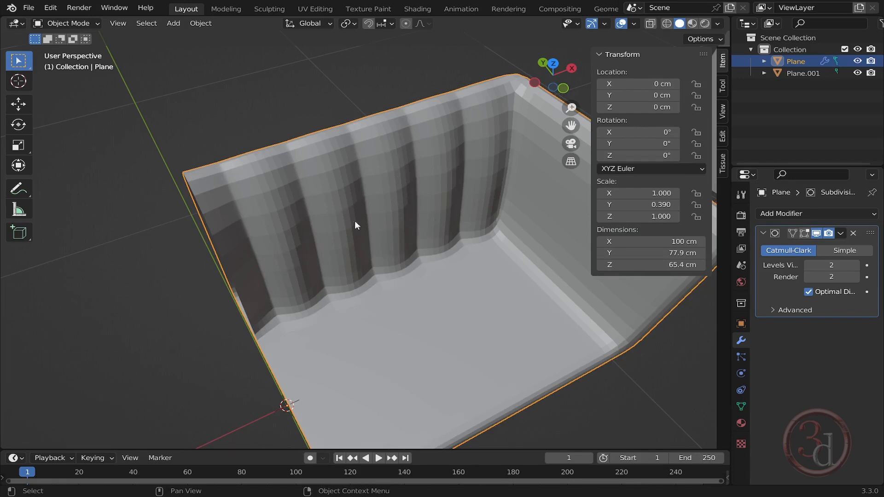
pyautogui.press('Tab')
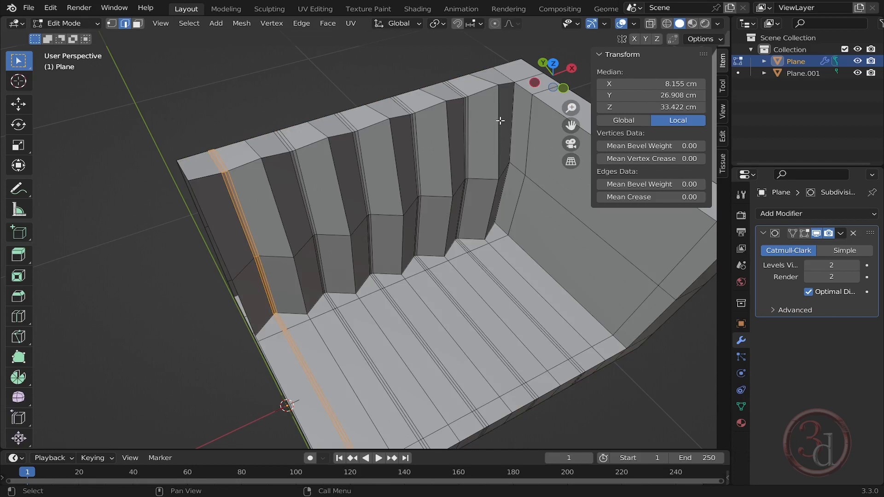
# - Select the vertical edges at the inner fold of each pleat along the back, on both upper and lower rows
pyautogui.click(501, 120)
pyautogui.moveTo(492, 199); pyautogui.dragTo(484, 196, button='middle')
pyautogui.keyDown('shift'); pyautogui.click(498, 217); pyautogui.keyUp('shift')
pyautogui.keyDown('shift'); pyautogui.click(454, 176); pyautogui.keyUp('shift')
pyautogui.keyDown('shift'); pyautogui.click(451, 227); pyautogui.keyUp('shift')
pyautogui.keyDown('shift'); pyautogui.click(396, 185); pyautogui.keyUp('shift')
pyautogui.keyDown('shift'); pyautogui.click(398, 233); pyautogui.keyUp('shift')
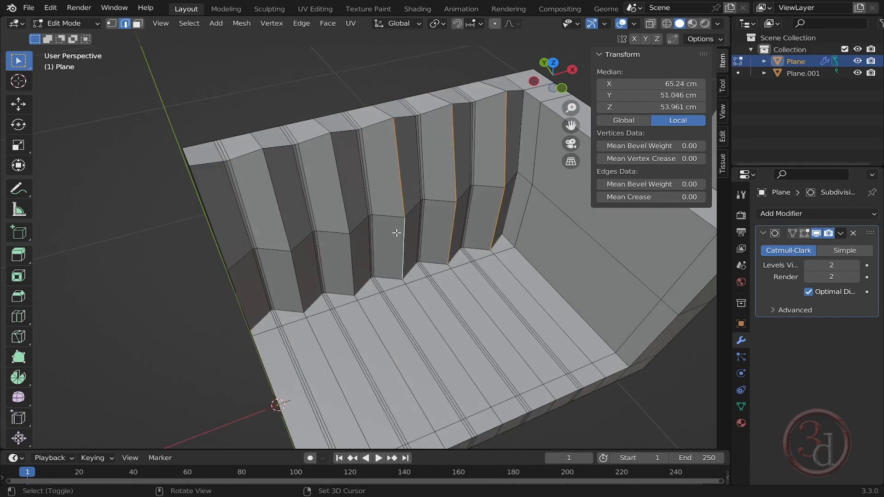
pyautogui.keyDown('shift'); pyautogui.click(346, 195); pyautogui.keyUp('shift')
pyautogui.keyDown('shift'); pyautogui.click(350, 244); pyautogui.keyUp('shift')
pyautogui.keyDown('shift'); pyautogui.click(279, 208); pyautogui.keyUp('shift')
pyautogui.keyDown('shift'); pyautogui.click(288, 264); pyautogui.keyUp('shift')
pyautogui.keyDown('shift'); pyautogui.click(226, 234); pyautogui.keyUp('shift')
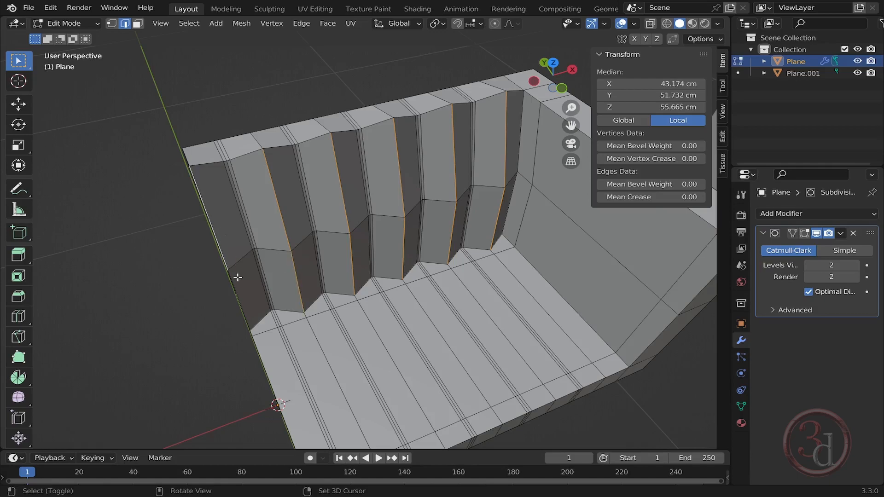
pyautogui.keyDown('shift'); pyautogui.click(258, 281); pyautogui.keyUp('shift')
pyautogui.moveTo(258, 281); pyautogui.dragTo(295, 302, button='middle')
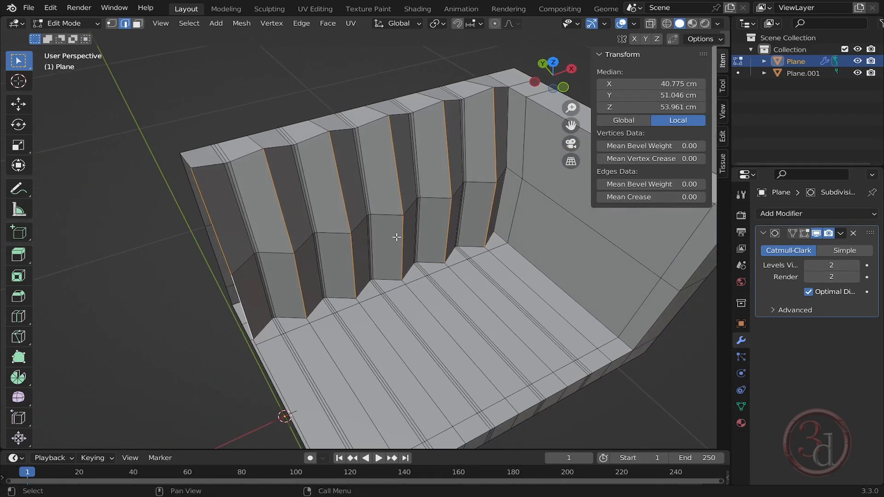
# - Show the modifier in edit mode again and move the selected fold edges -2.6553 cm along the Y axis
pyautogui.moveTo(407, 250); pyautogui.dragTo(465, 258, button='middle')
pyautogui.click(805, 233)
pyautogui.press('g')
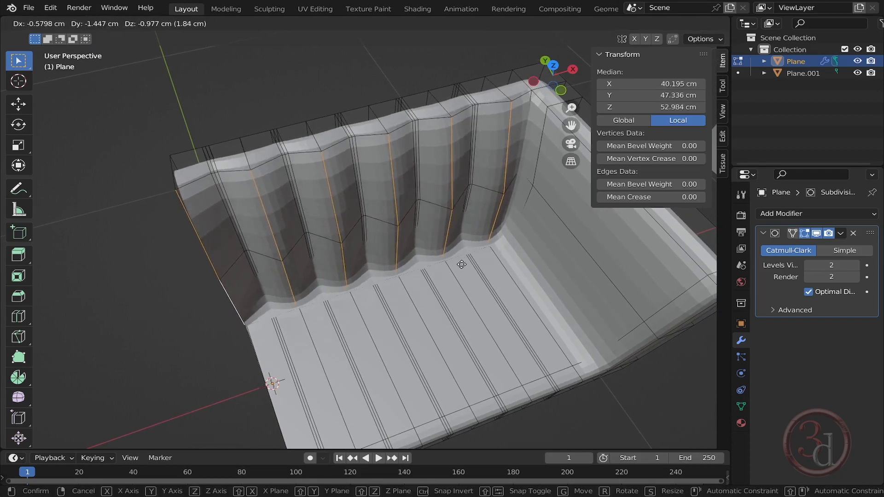
pyautogui.press('z')
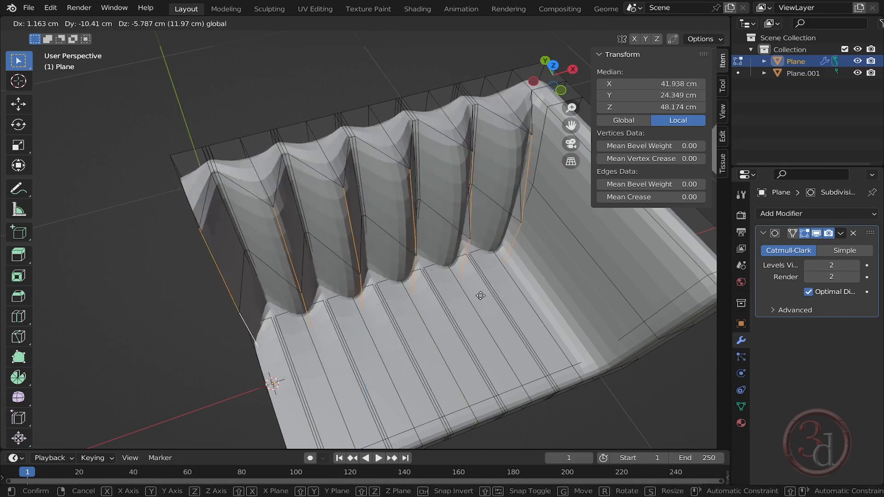
pyautogui.press('y')
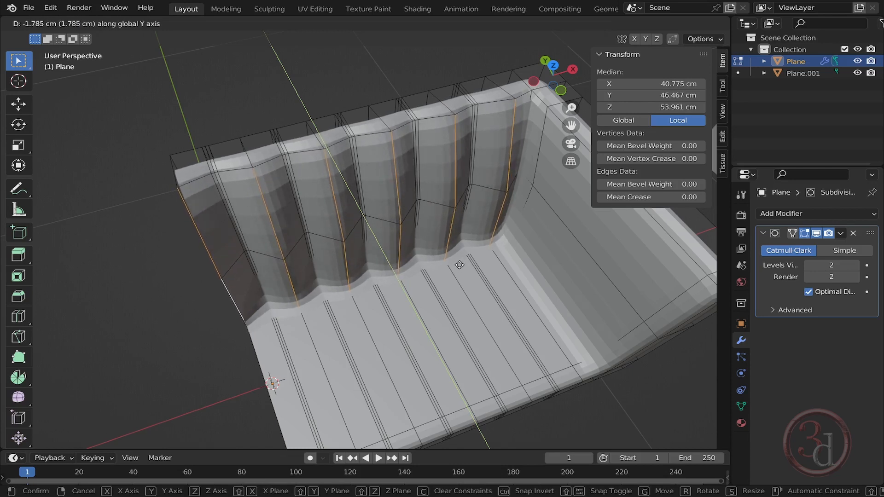
pyautogui.click(463, 267)
# - Move the fold edges again along the Y axis by 0.59528 cm
pyautogui.moveTo(484, 268); pyautogui.dragTo(469, 248, button='middle')
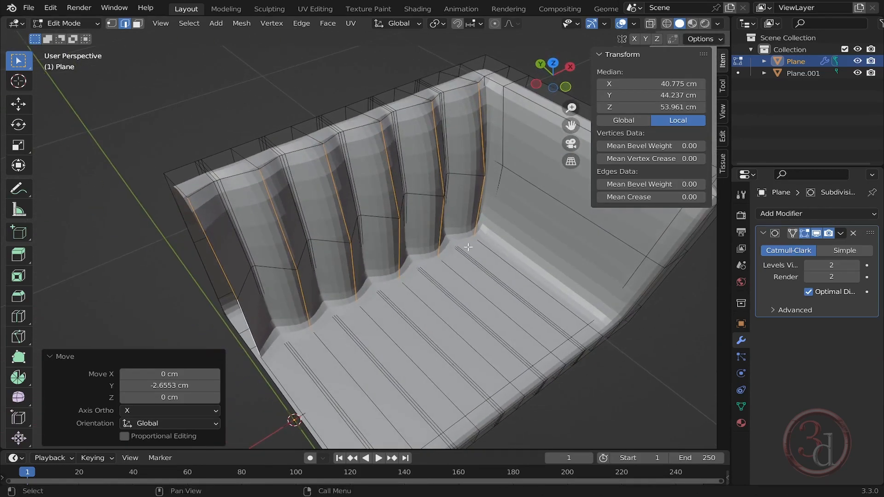
pyautogui.press('g')
pyautogui.press('y')
pyautogui.click(467, 246)
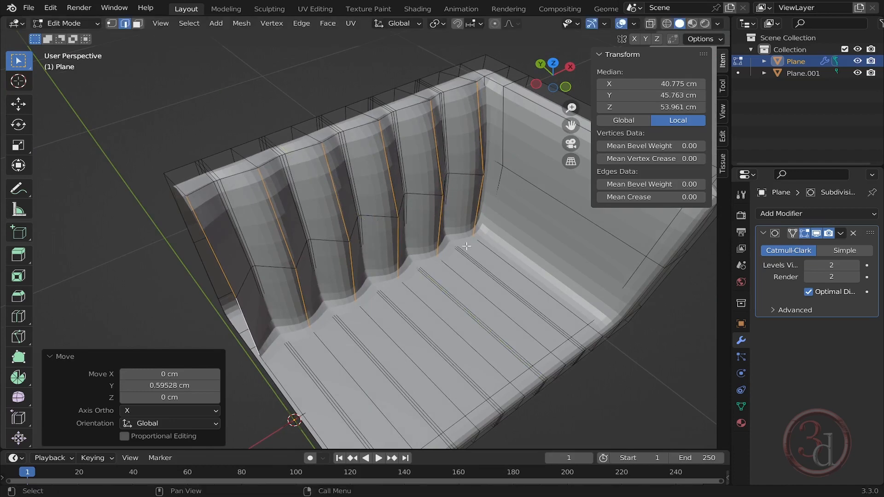
# - Preview the whole sofa in Object Mode and return to Edit Mode
pyautogui.press('Tab')
pyautogui.moveTo(466, 245); pyautogui.dragTo(451, 129, button='middle')
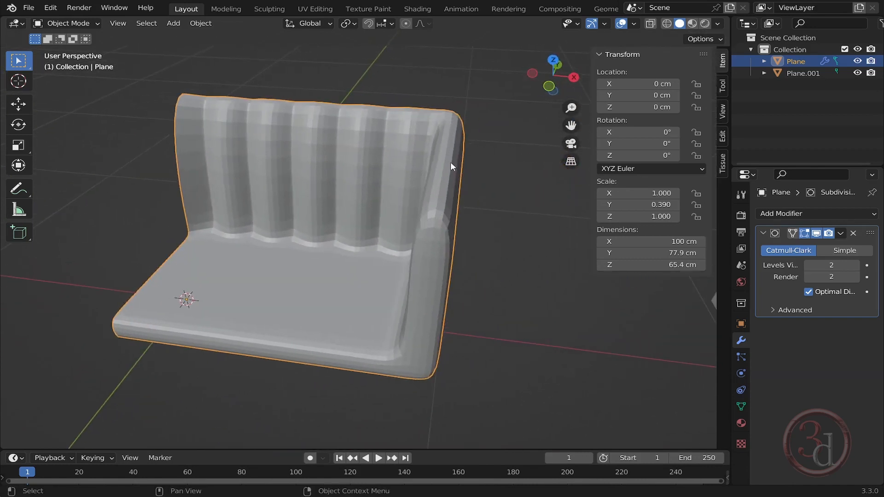
pyautogui.press('Tab')
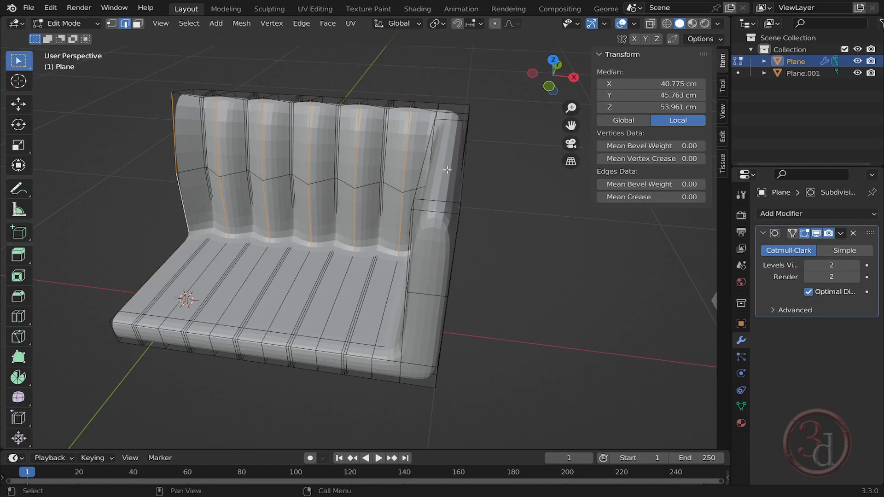
# - Add a loop cut around the arm and slide it toward the arm's top edge with factor -0.678
pyautogui.moveTo(412, 229); pyautogui.dragTo(346, 203, button='middle')
pyautogui.scroll(3, 355, 212)
pyautogui.keyDown('alt'); pyautogui.click(344, 190); pyautogui.keyUp('alt')
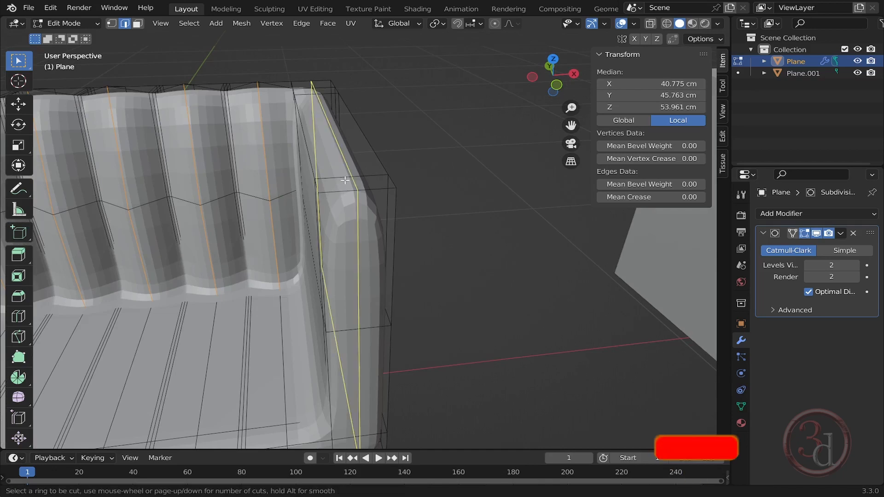
pyautogui.press('g')
pyautogui.press('g')
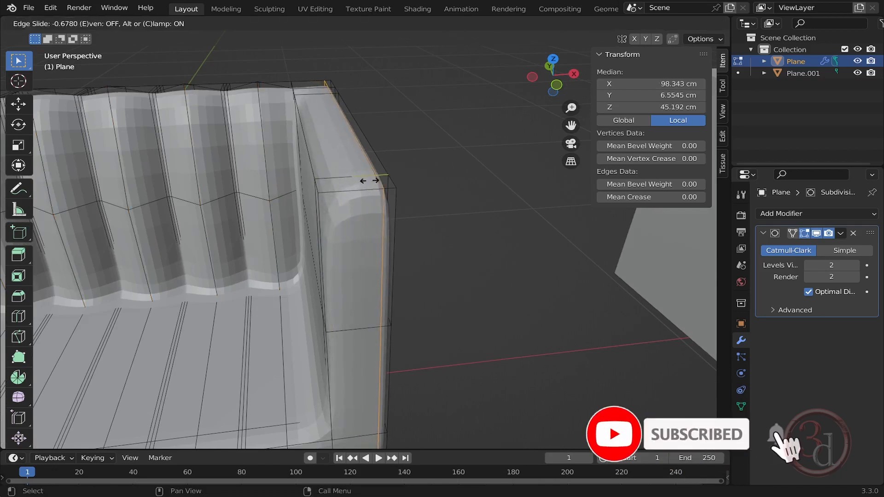
pyautogui.click(364, 181)
# - Turn off the subdivision modifier's display in edit mode to inspect the arm's new edge loop
pyautogui.moveTo(364, 182); pyautogui.dragTo(480, 234, button='middle')
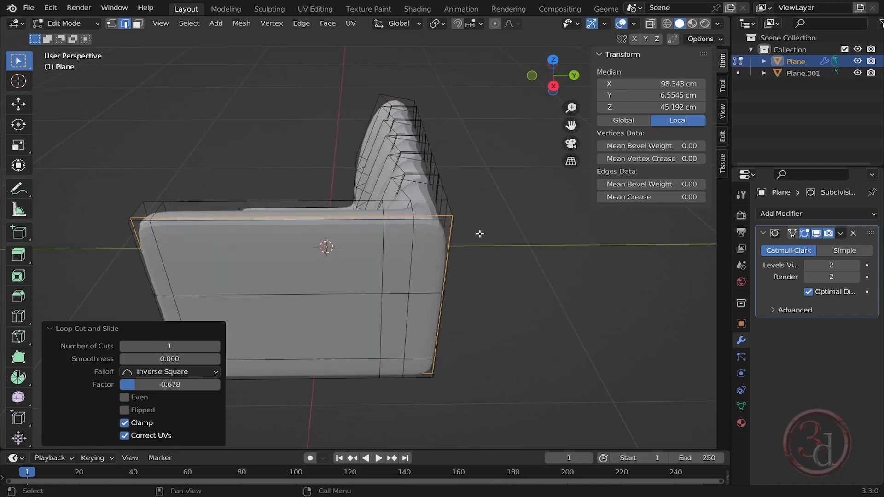
pyautogui.click(805, 233)
pyautogui.scroll(2, 403, 86)
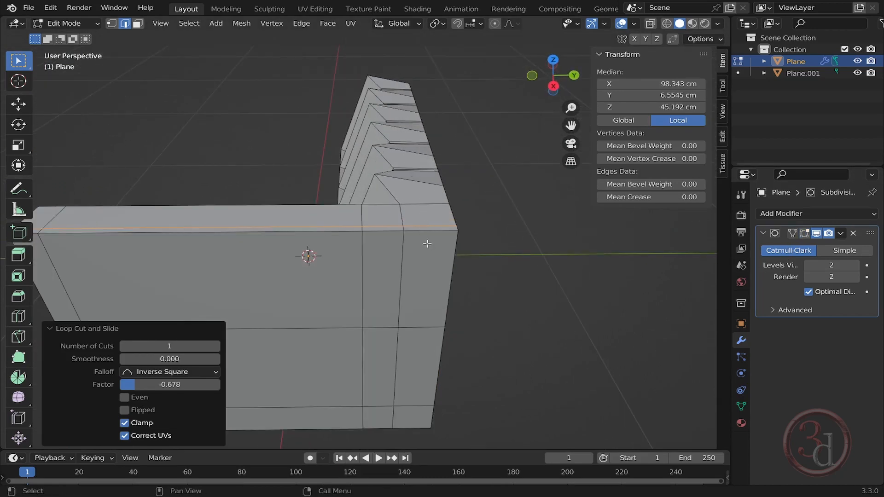
pyautogui.moveTo(427, 244)
pyautogui.mouseDown(button='middle')
pyautogui.moveTo(452, 243)
pyautogui.moveTo(440, 237)
pyautogui.mouseUp(button='middle')
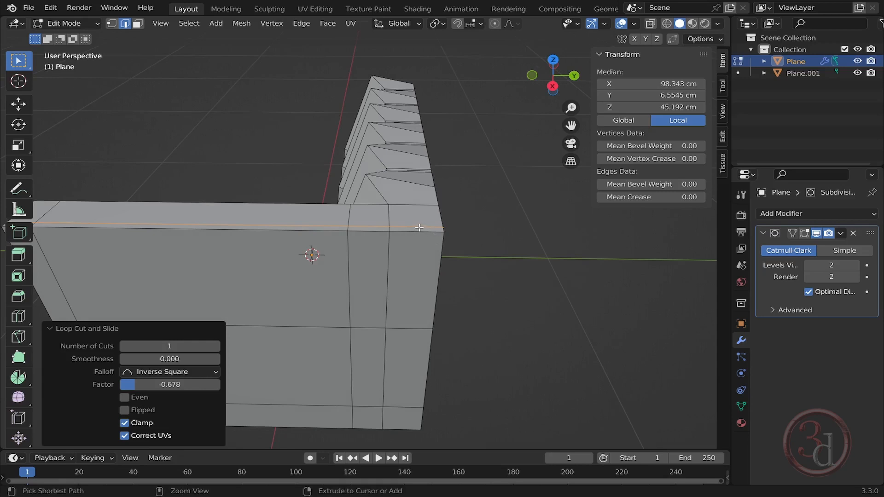
# - Add a loop cut across the arm and slide it close to the arm's front edge
pyautogui.hotkey('ctrl', 'r')
pyautogui.click(420, 228)
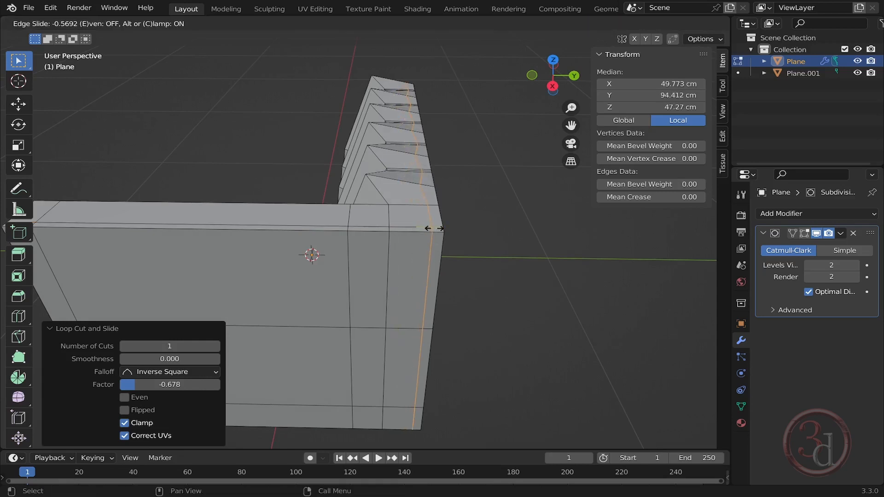
pyautogui.click(434, 229)
# - Preview the smoothed sofa in Object Mode from several angles, switching in and out of Edit Mode
pyautogui.press('Tab')
pyautogui.moveTo(497, 260); pyautogui.dragTo(395, 265, button='middle')
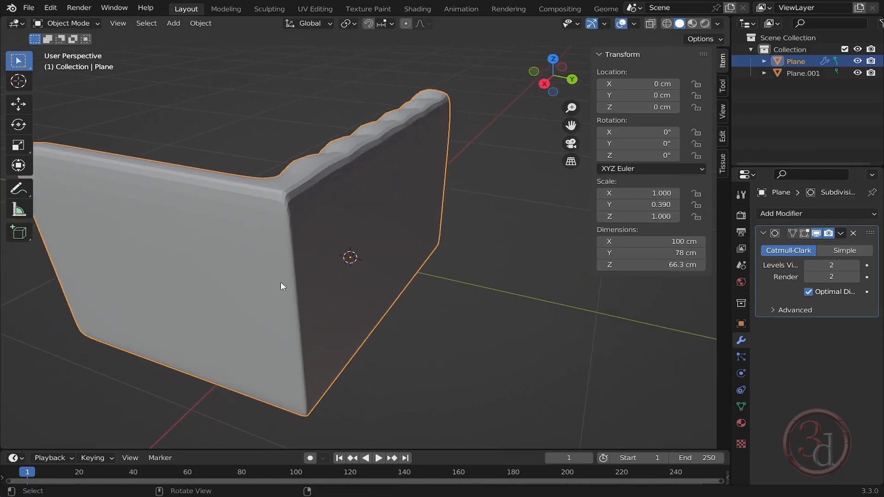
pyautogui.moveTo(281, 283); pyautogui.dragTo(225, 289, button='middle')
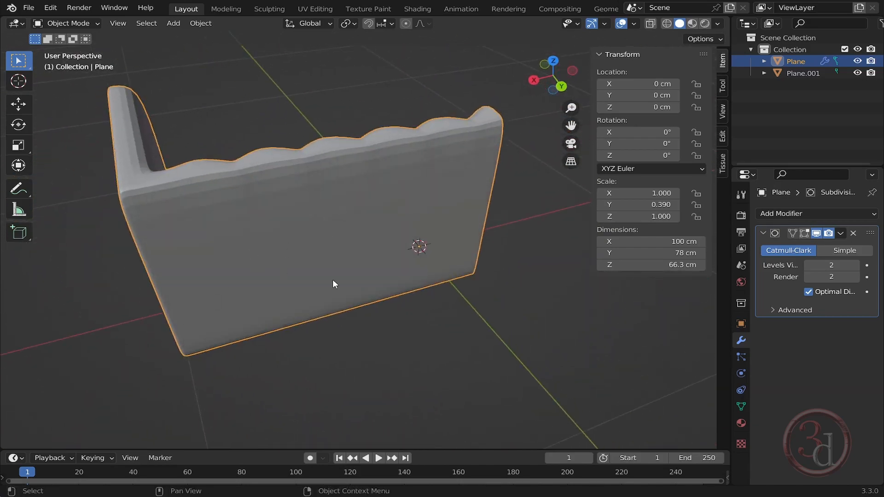
pyautogui.press('Tab')
pyautogui.moveTo(333, 283); pyautogui.dragTo(445, 258, button='middle')
pyautogui.press('Tab')
pyautogui.press('Tab')
pyautogui.press('Tab')
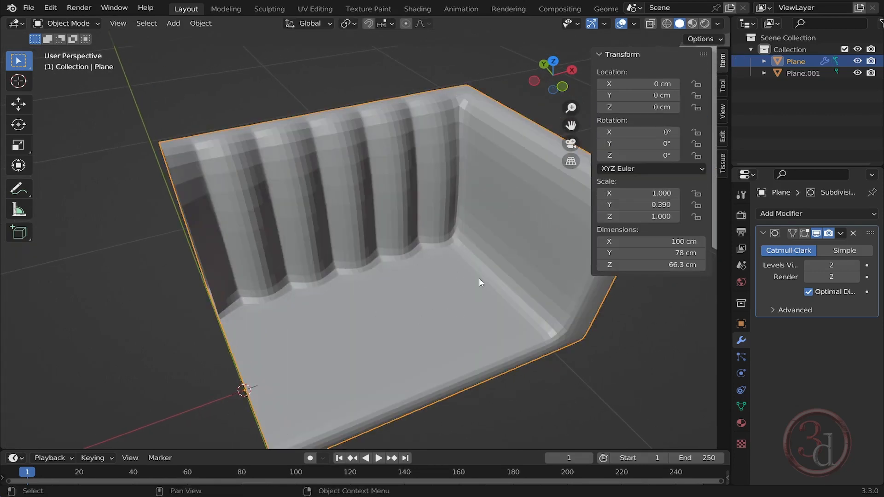
# - Add a loop cut around the seat base and slide it toward the seat's bottom edge
pyautogui.moveTo(479, 280); pyautogui.dragTo(465, 249, button='middle')
pyautogui.moveTo(401, 222); pyautogui.dragTo(403, 173, button='middle')
pyautogui.press('Tab')
pyautogui.keyDown('shift'); pyautogui.moveTo(571, 343); pyautogui.dragTo(449, 239, button='middle'); pyautogui.keyUp('shift')
pyautogui.hotkey('ctrl', 'r')
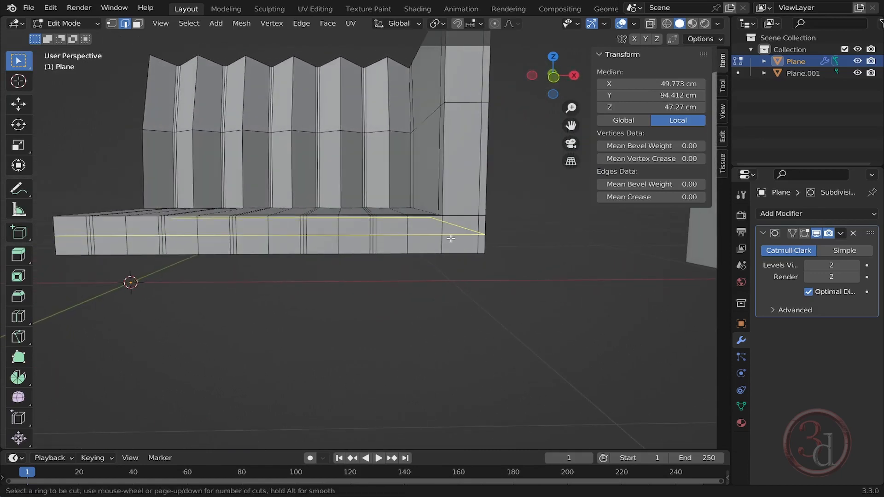
pyautogui.click(451, 236)
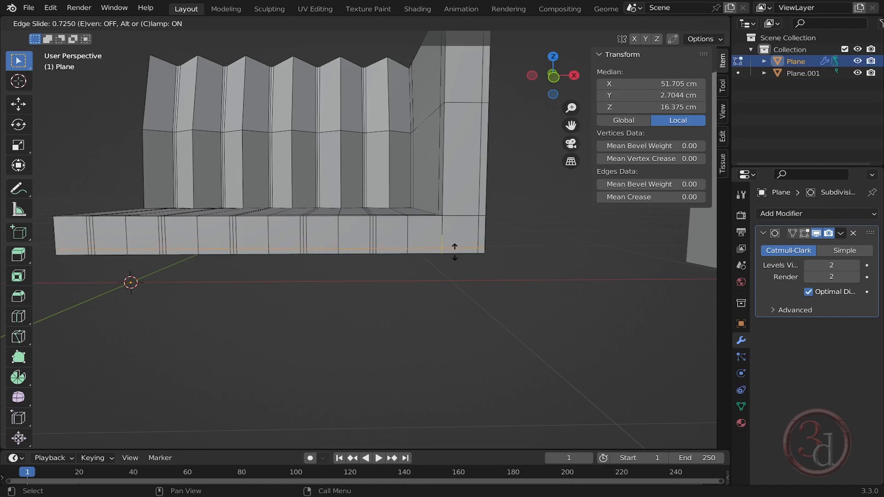
pyautogui.click(454, 251)
# - Preview the sofa with the new seat loop in Object Mode
pyautogui.moveTo(474, 266); pyautogui.dragTo(437, 284, button='middle')
pyautogui.press('Tab')
pyautogui.press('Tab')
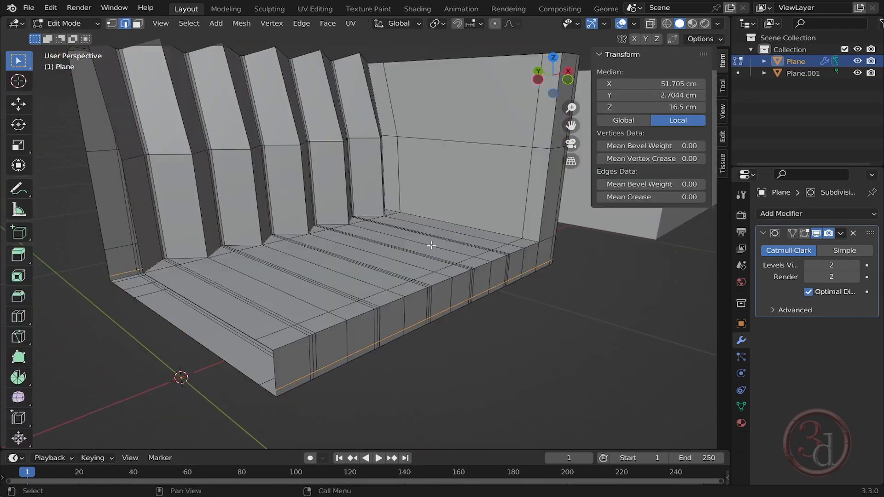
pyautogui.moveTo(535, 271); pyautogui.dragTo(334, 264, button='middle')
pyautogui.press('Tab')
pyautogui.moveTo(399, 203); pyautogui.dragTo(346, 211, button='middle')
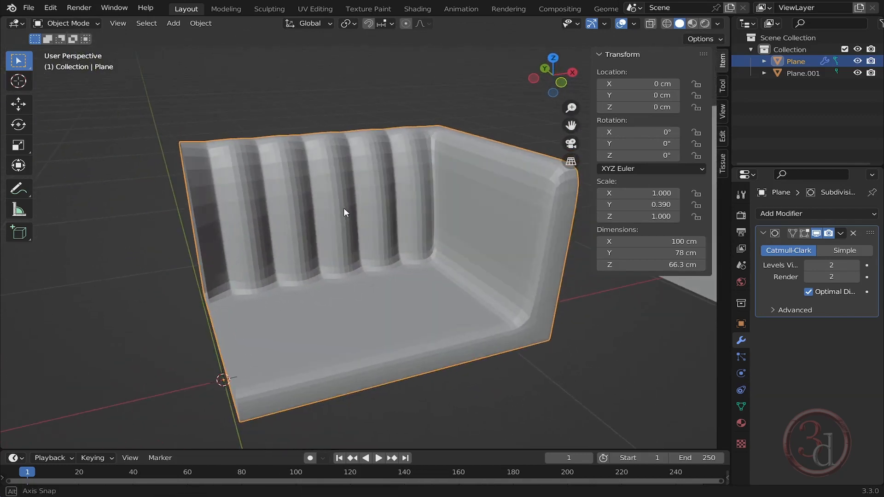
# - Apply smooth shading to the sofa
pyautogui.scroll(5, 395, 161)
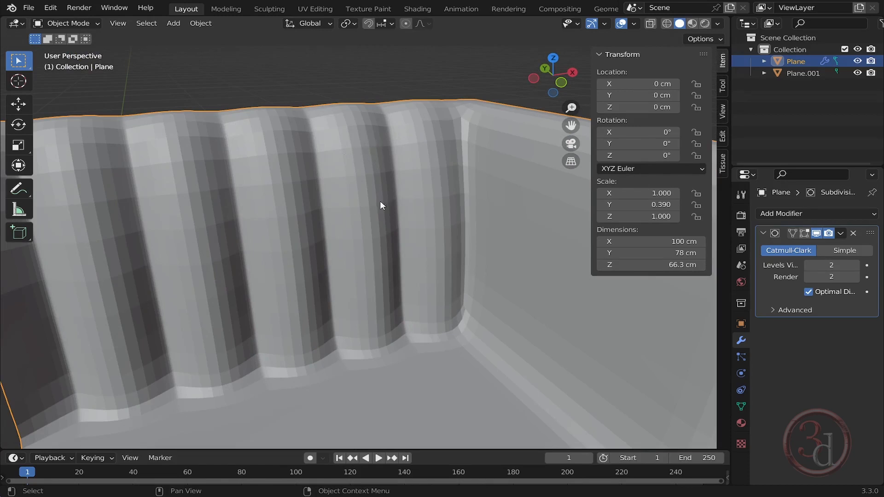
pyautogui.rightClick(395, 196)
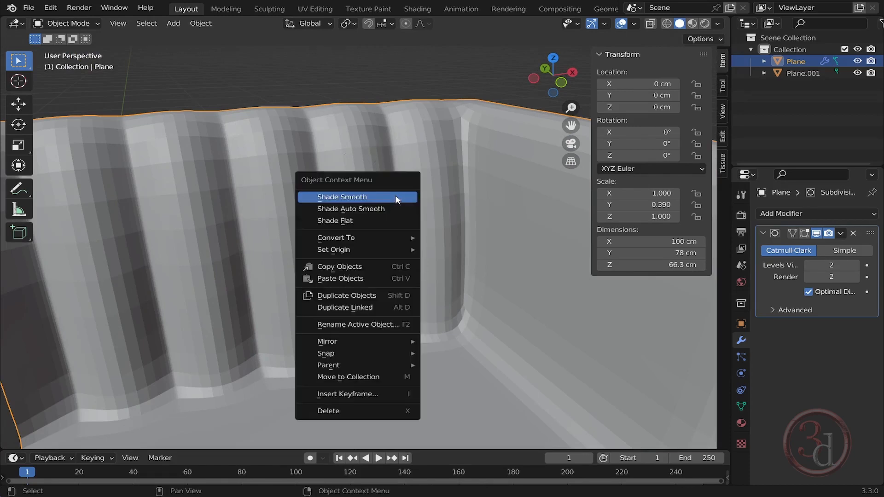
pyautogui.hotkey('alt', 'a')
pyautogui.scroll(-6, 367, 173)
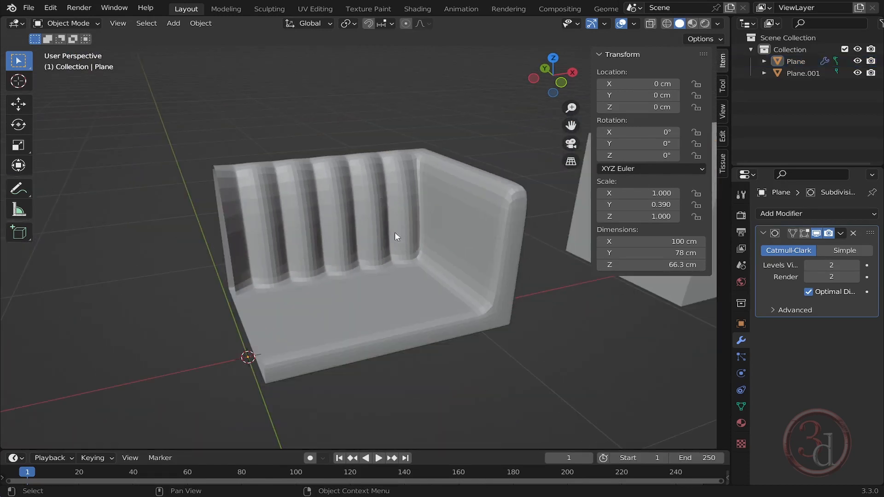
pyautogui.click(377, 206)
pyautogui.scroll(4, 378, 206)
pyautogui.rightClick(374, 170)
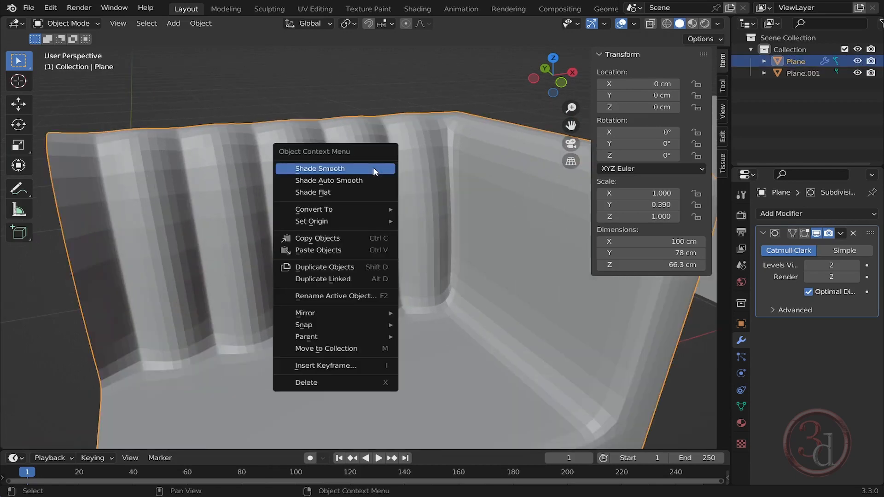
pyautogui.click(336, 170)
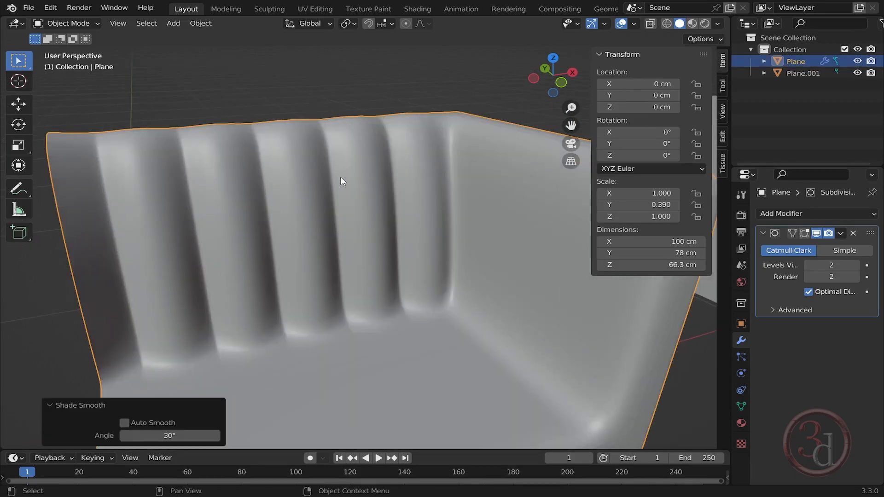
# - Apply the sofa's scale
pyautogui.scroll(-4, 346, 179)
pyautogui.moveTo(418, 261); pyautogui.dragTo(371, 269, button='middle')
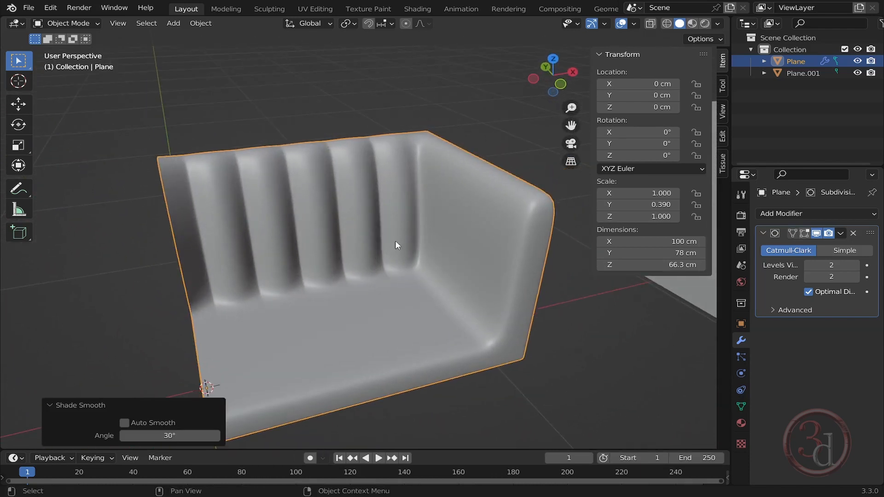
pyautogui.click(822, 211)
pyautogui.moveTo(375, 275); pyautogui.dragTo(380, 255, button='middle')
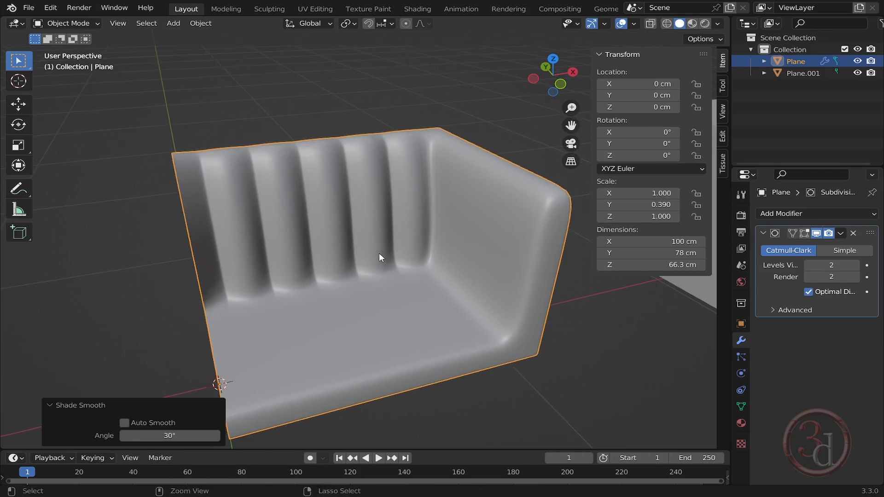
pyautogui.hotkey('ctrl', 'a')
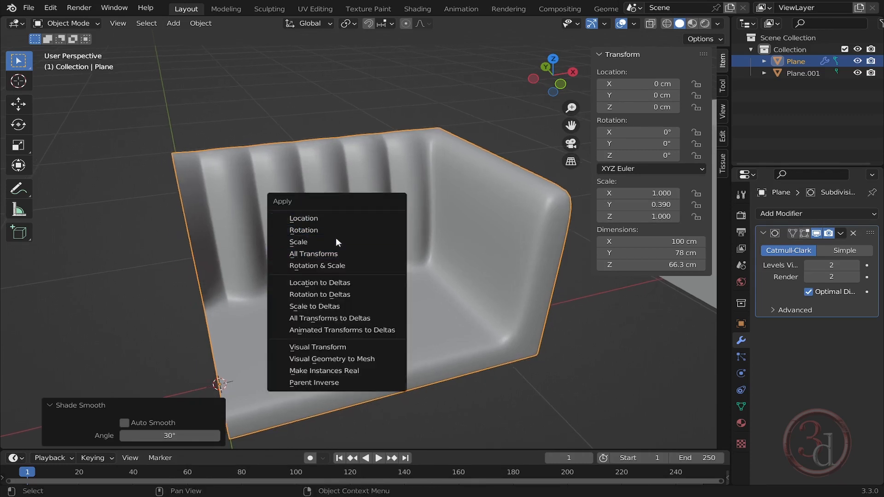
pyautogui.click(337, 256)
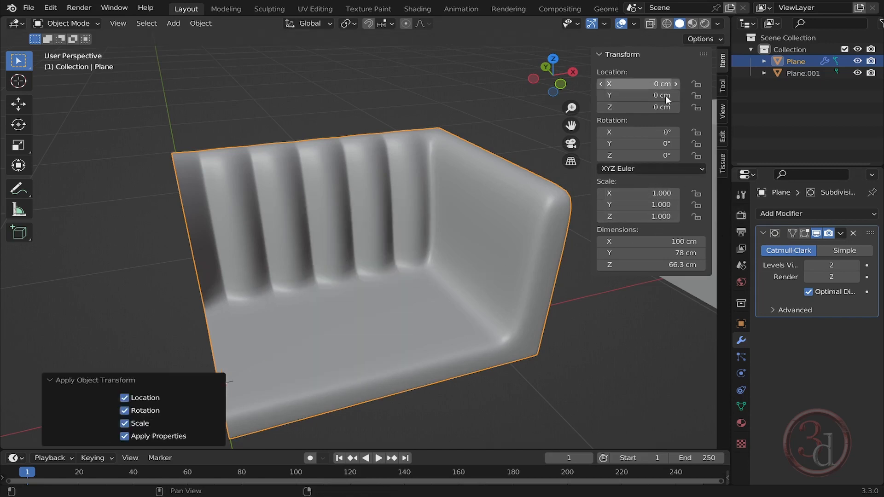
# - Add a Mirror modifier to the sofa to mirror it along X
pyautogui.moveTo(373, 261)
pyautogui.mouseDown(button='middle')
pyautogui.moveTo(397, 258)
pyautogui.moveTo(381, 261)
pyautogui.mouseUp(button='middle')
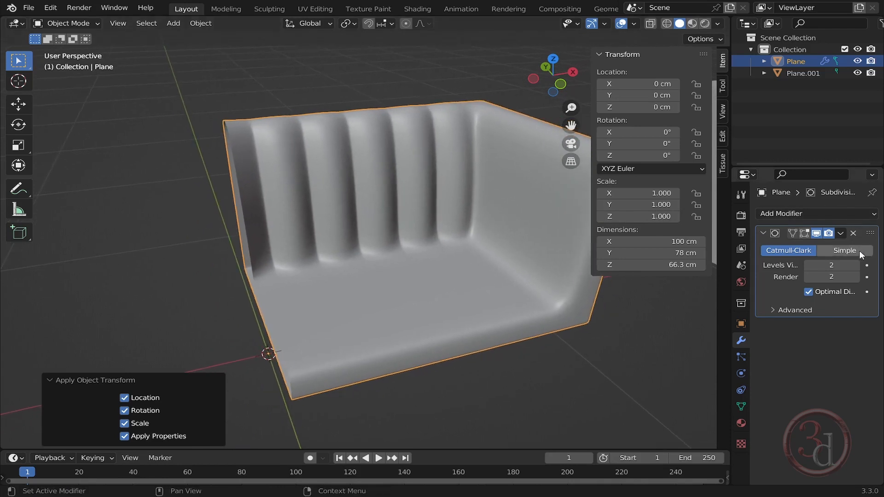
pyautogui.click(811, 216)
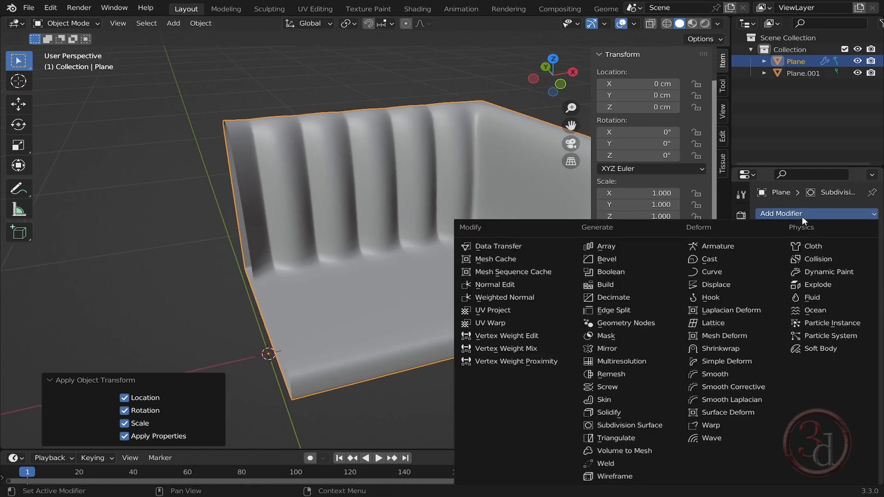
pyautogui.click(615, 349)
pyautogui.scroll(1, 314, 288)
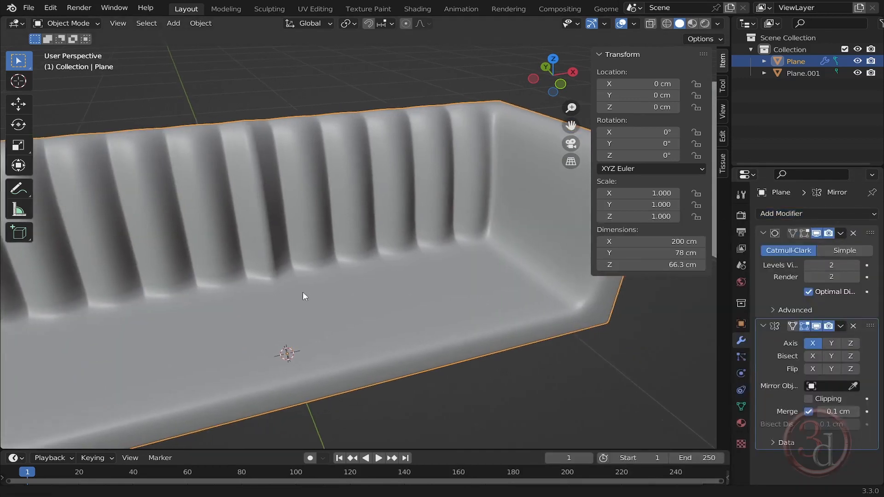
pyautogui.moveTo(303, 294); pyautogui.dragTo(402, 283, button='middle')
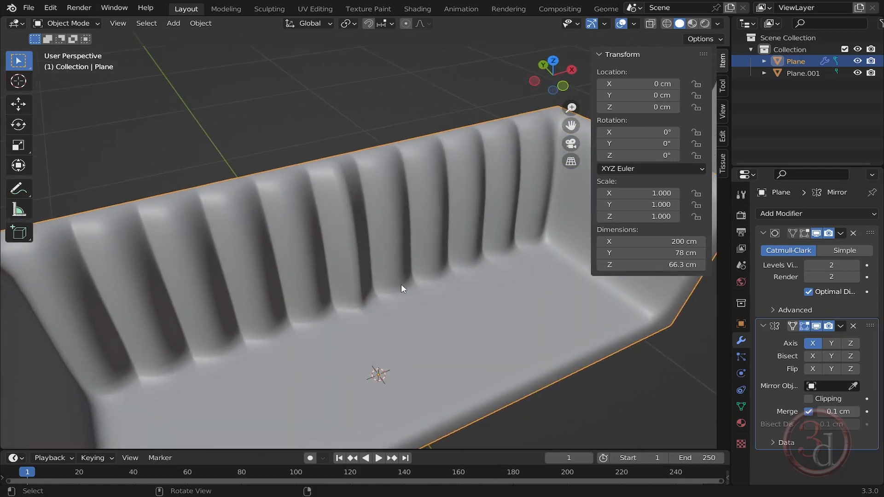
# - Move the Mirror modifier above the Subdivision Surface modifier in the stack
pyautogui.press('shift')
pyautogui.moveTo(346, 218); pyautogui.dragTo(376, 256, button='middle')
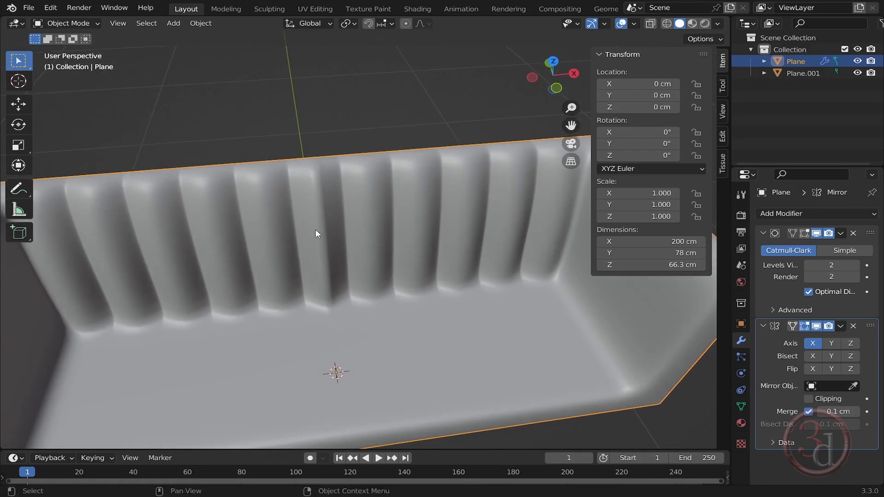
pyautogui.scroll(2, 330, 217)
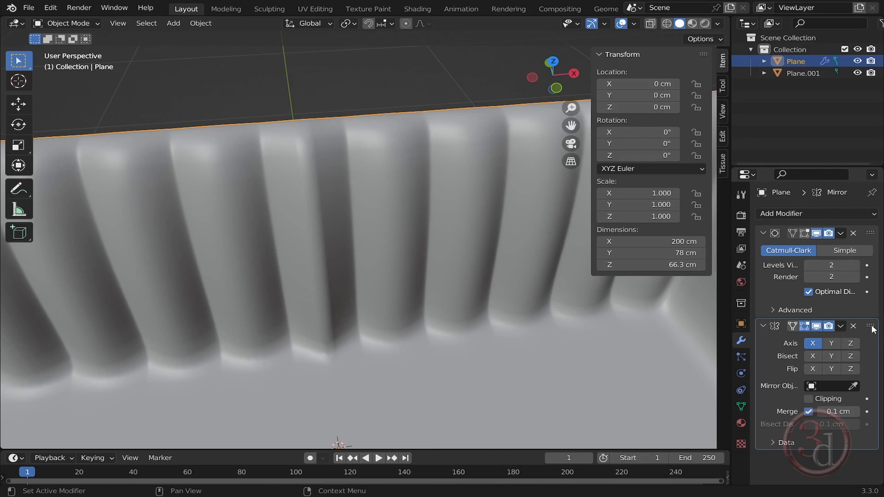
pyautogui.moveTo(872, 328); pyautogui.dragTo(879, 234)
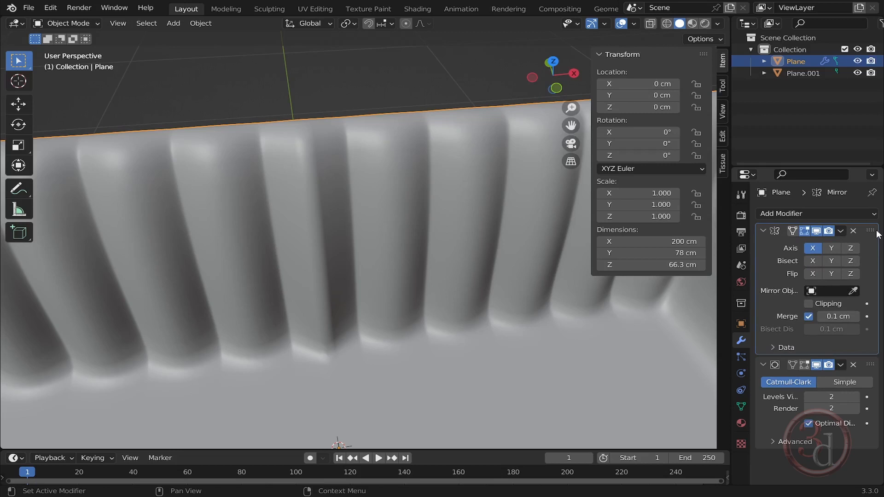
pyautogui.moveTo(876, 231); pyautogui.dragTo(877, 231)
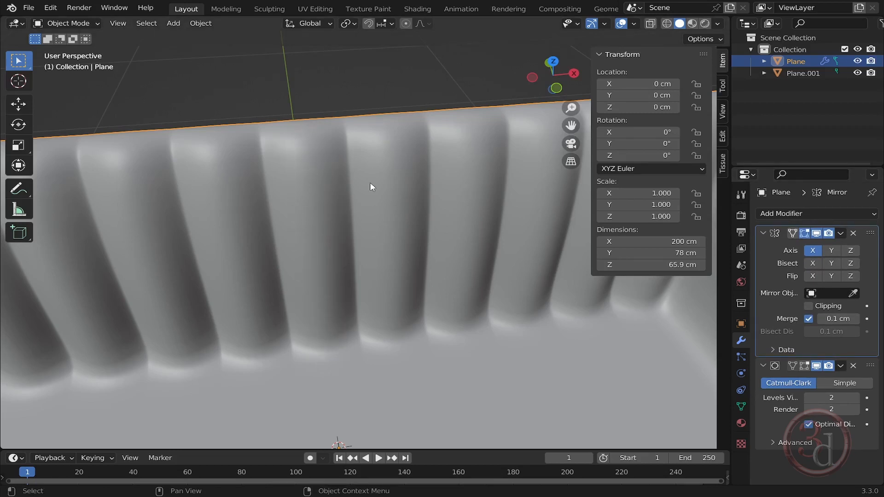
# - Add a cube and scale it down uniformly to about 0.148
pyautogui.scroll(-6, 364, 163)
pyautogui.moveTo(365, 163); pyautogui.dragTo(432, 275, button='middle')
pyautogui.keyDown('shift'); pyautogui.moveTo(490, 244); pyautogui.dragTo(454, 276, button='middle'); pyautogui.keyUp('shift')
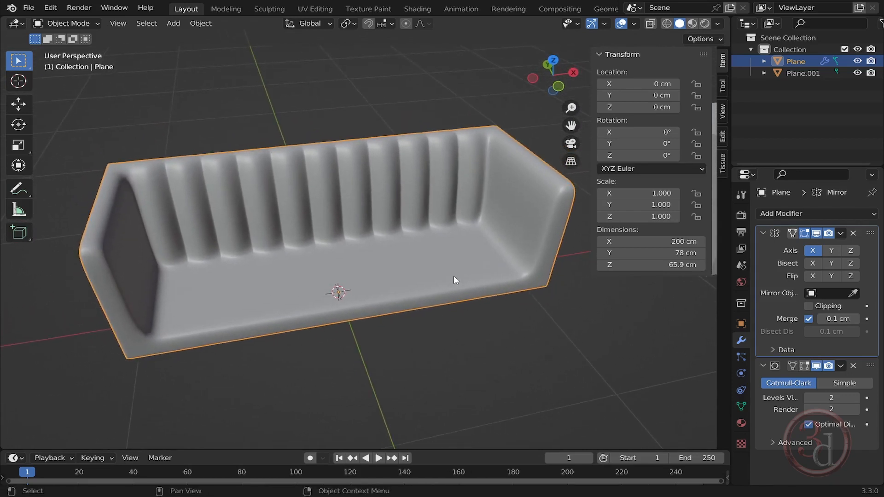
pyautogui.hotkey('shift', 'a')
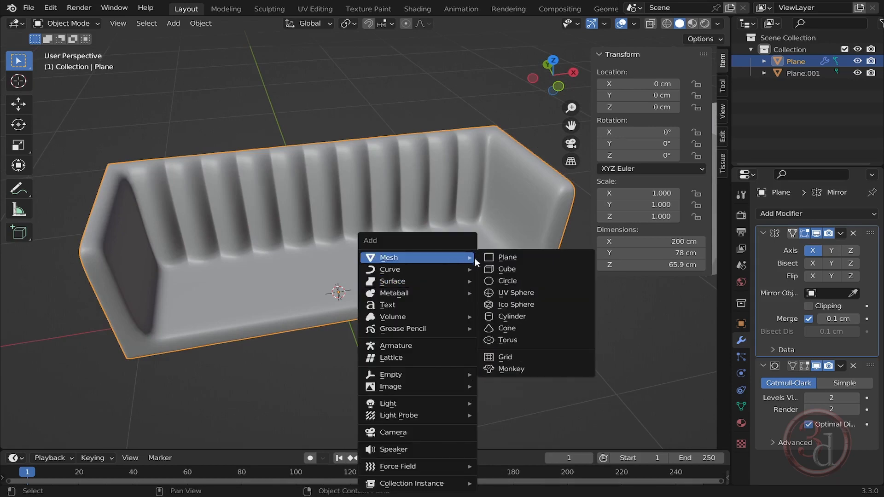
pyautogui.moveTo(456, 258)
pyautogui.click(528, 275)
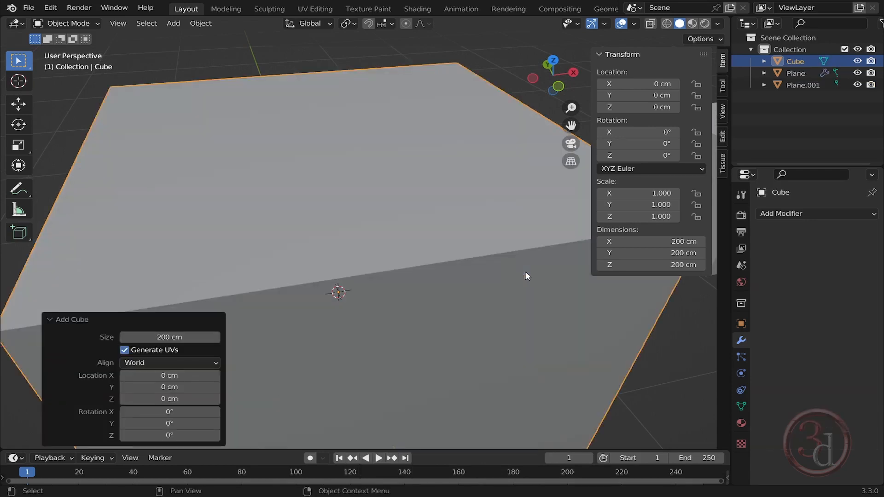
pyautogui.press('s')
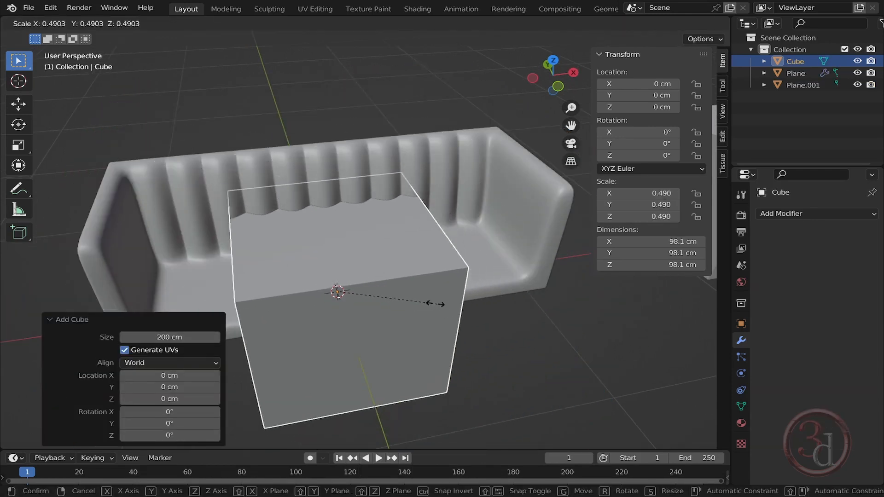
pyautogui.click(366, 281)
# - In front view, move the cube up along Z by about 38.6 cm onto the sofa back
pyautogui.press('`')
pyautogui.click(341, 253)
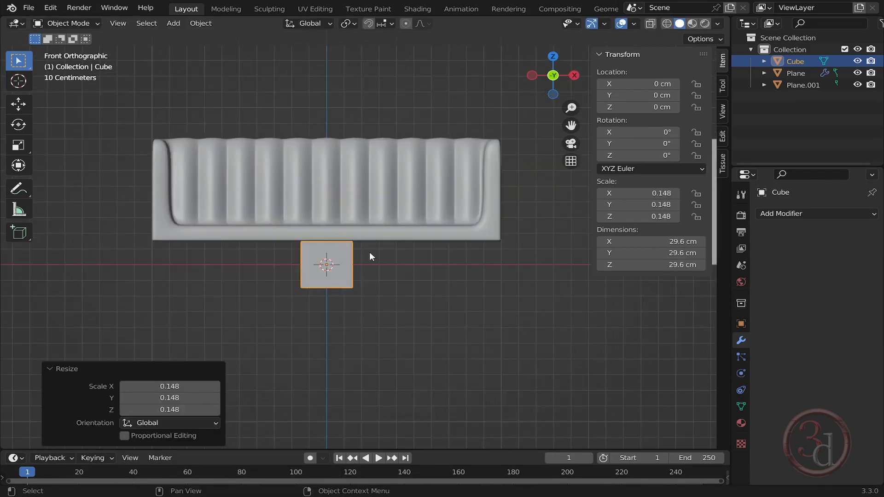
pyautogui.press('g')
pyautogui.press('x')
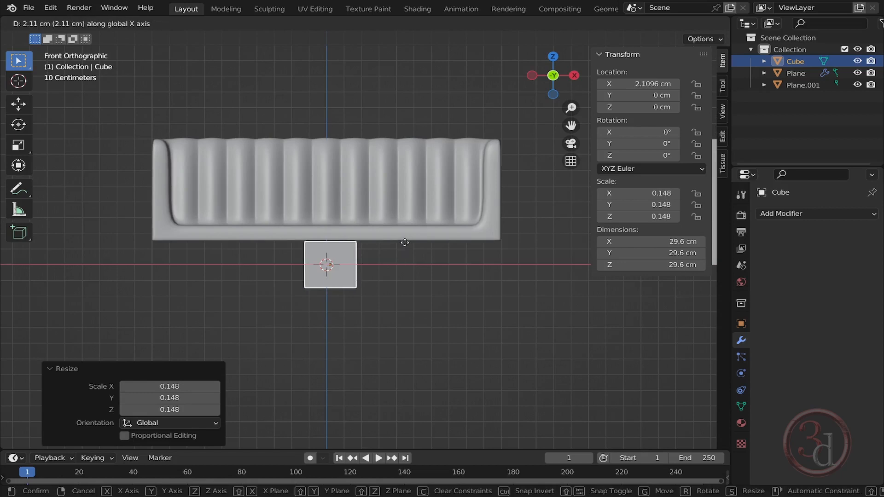
pyautogui.press('z')
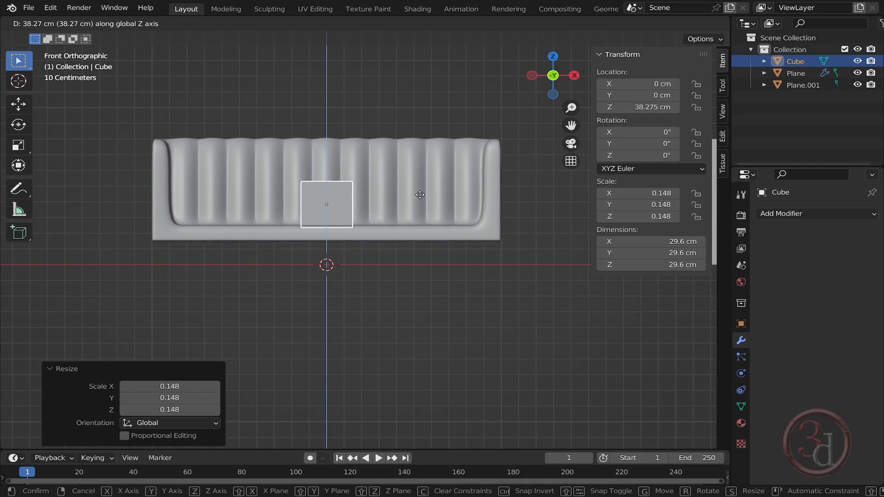
pyautogui.click(417, 192)
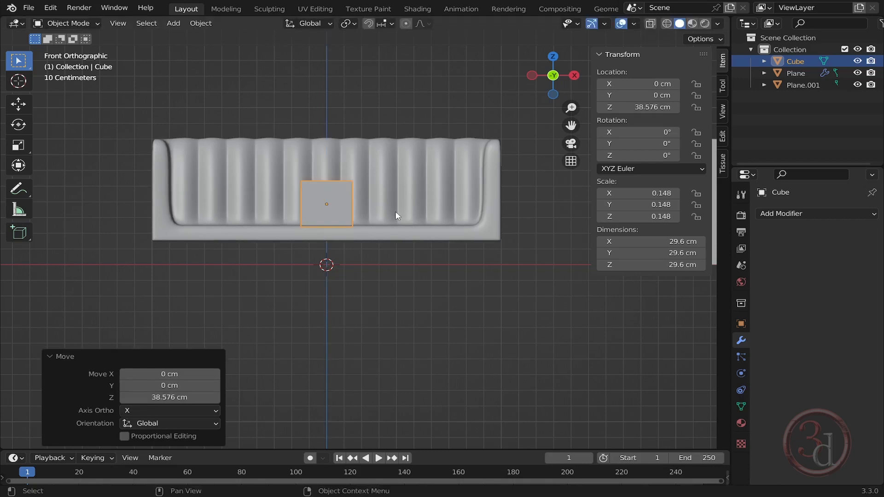
# - Move the cube along X by about 15.4 cm
pyautogui.press('g')
pyautogui.press('x')
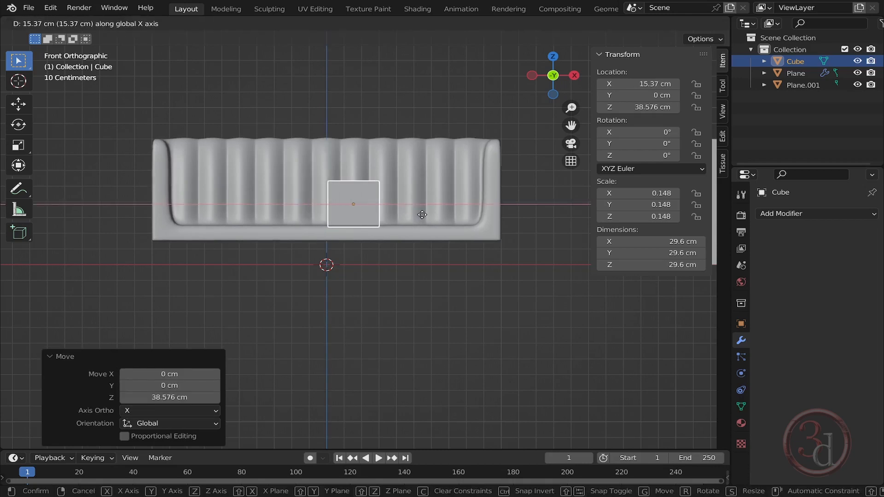
pyautogui.click(422, 216)
# - In Edit Mode with X-ray, select the cube's right-side vertices and move them along X about 59.5 cm toward the sofa's arm
pyautogui.press('Tab')
pyautogui.scroll(3, 417, 189)
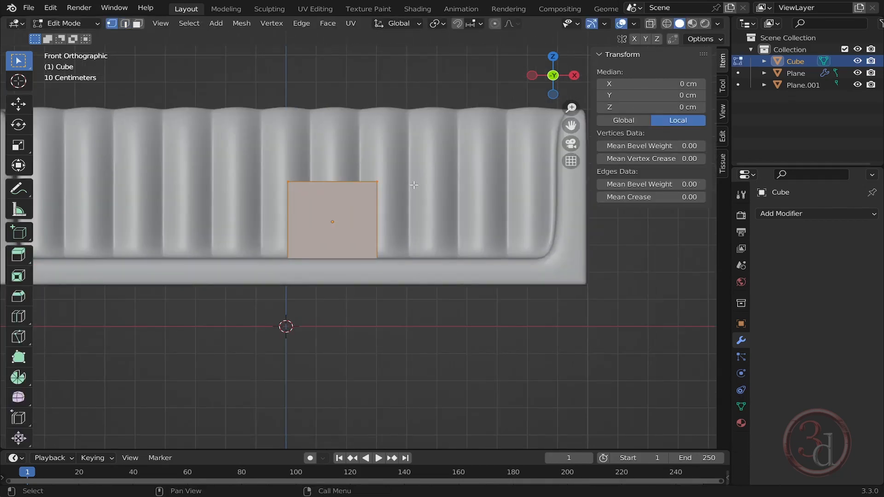
pyautogui.scroll(-1, 384, 153)
pyautogui.scroll(1, 403, 132)
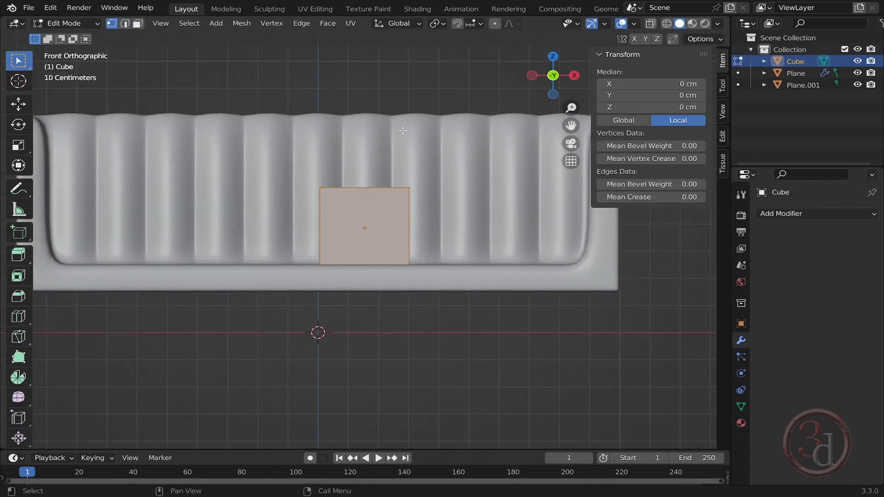
pyautogui.press('z')
pyautogui.click(408, 247)
pyautogui.moveTo(374, 144)
pyautogui.mouseDown()
pyautogui.moveTo(436, 261)
pyautogui.moveTo(464, 346)
pyautogui.mouseUp()
pyautogui.moveTo(465, 255); pyautogui.dragTo(384, 186, button='middle')
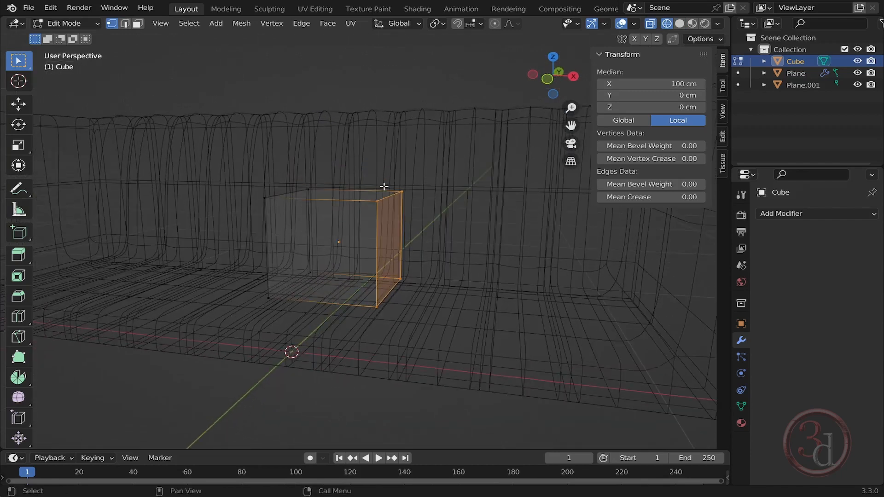
pyautogui.press('`')
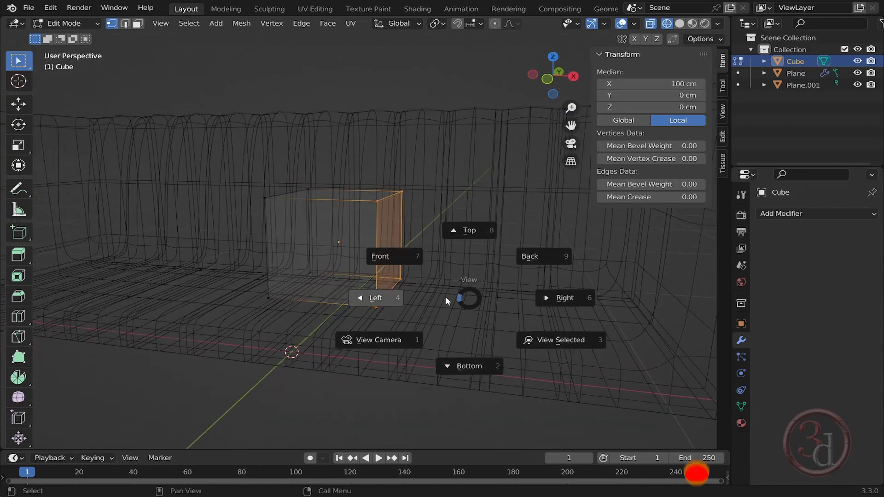
pyautogui.click(399, 254)
pyautogui.keyDown('shift'); pyautogui.moveTo(495, 240); pyautogui.dragTo(452, 255, button='middle'); pyautogui.keyUp('shift')
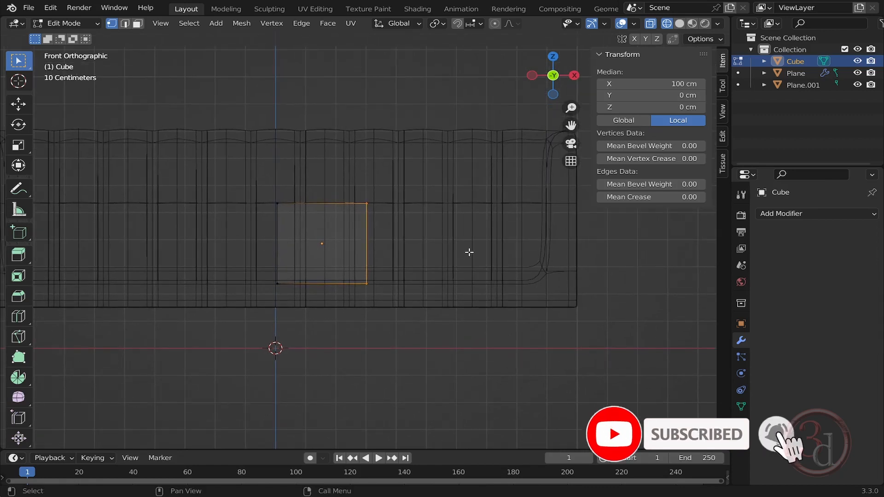
pyautogui.press('g')
pyautogui.press('x')
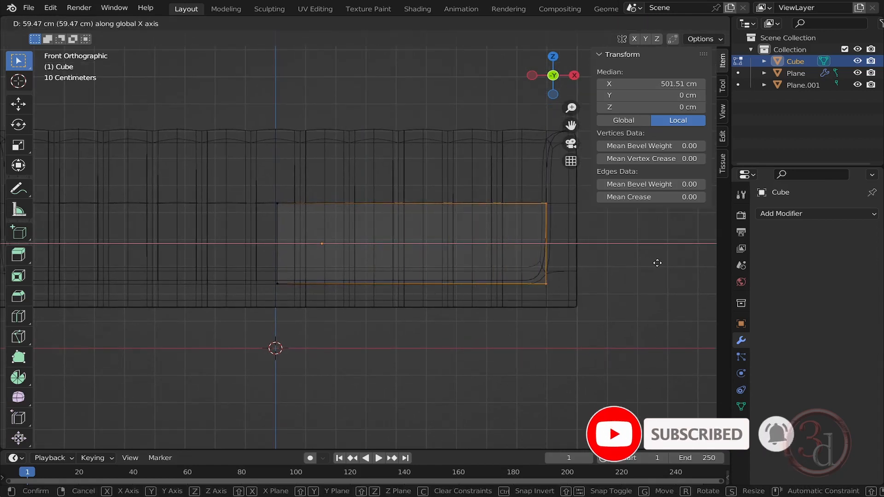
pyautogui.click(655, 260)
# - Select the cube's top vertices in front view and move them down along Z about 14.5 cm
pyautogui.moveTo(213, 168); pyautogui.dragTo(591, 230)
pyautogui.moveTo(292, 220); pyautogui.dragTo(331, 237, button='middle')
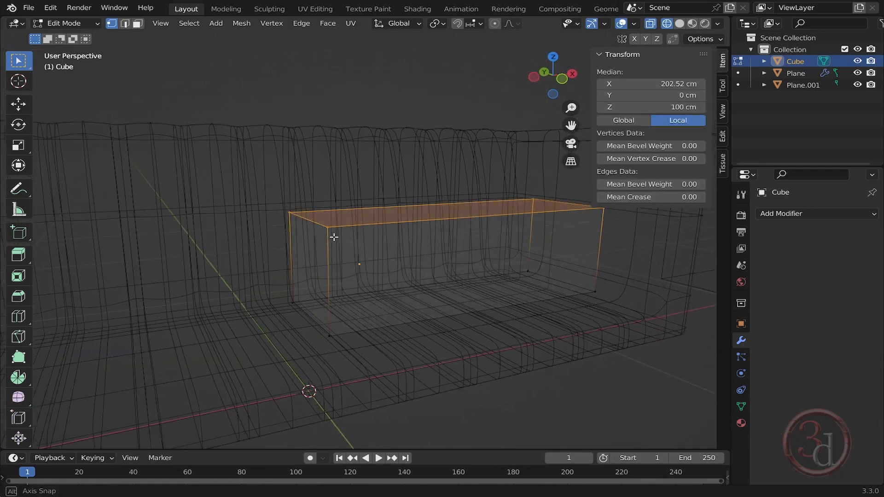
pyautogui.hotkey('shift', 'z')
pyautogui.moveTo(533, 279)
pyautogui.mouseDown(button='middle')
pyautogui.moveTo(489, 268)
pyautogui.moveTo(434, 292)
pyautogui.moveTo(476, 264)
pyautogui.moveTo(485, 270)
pyautogui.mouseUp(button='middle')
pyautogui.press('`')
pyautogui.click(445, 230)
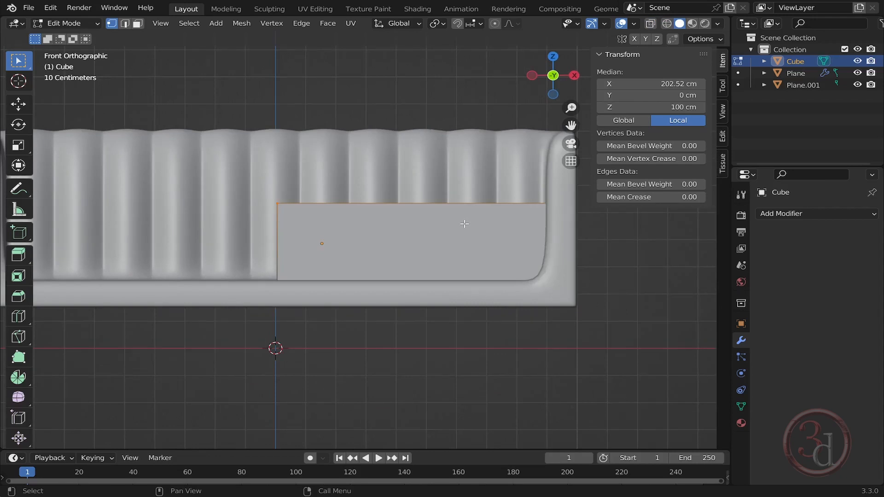
pyautogui.press('g')
pyautogui.press('z')
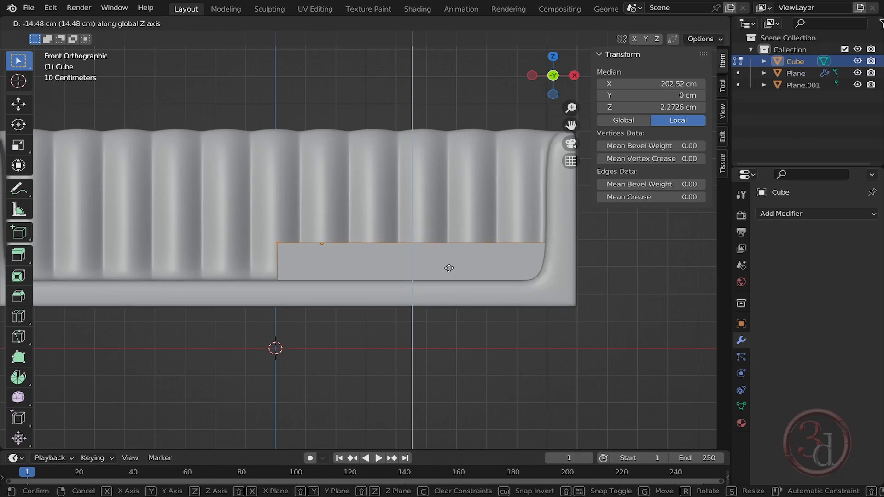
pyautogui.click(449, 268)
pyautogui.moveTo(449, 268); pyautogui.dragTo(414, 260, button='middle')
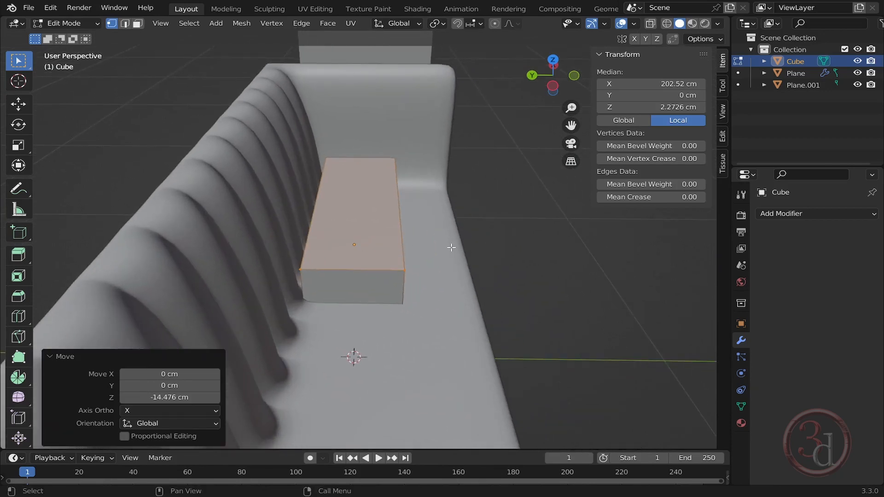
# - Select the cube's front vertices and move them forward along Y about 29 cm to form the seat cushion, then leave Edit Mode
pyautogui.press('z')
pyautogui.click(419, 277)
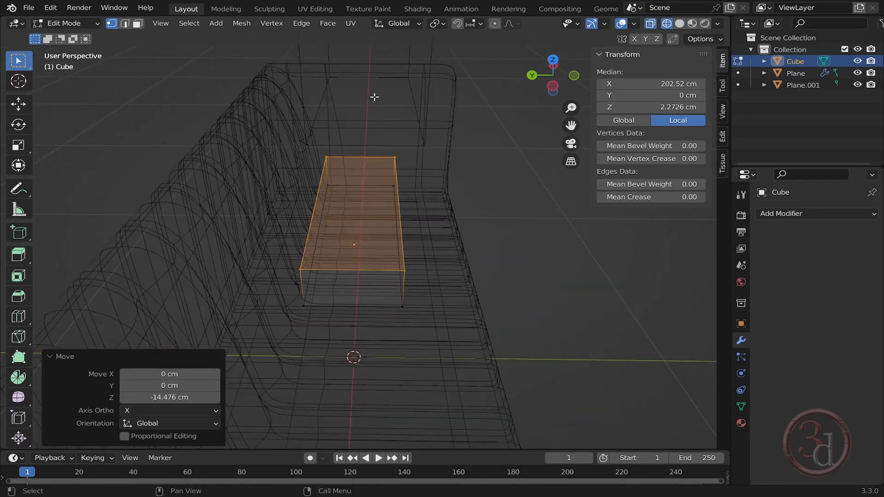
pyautogui.moveTo(375, 97); pyautogui.dragTo(511, 403)
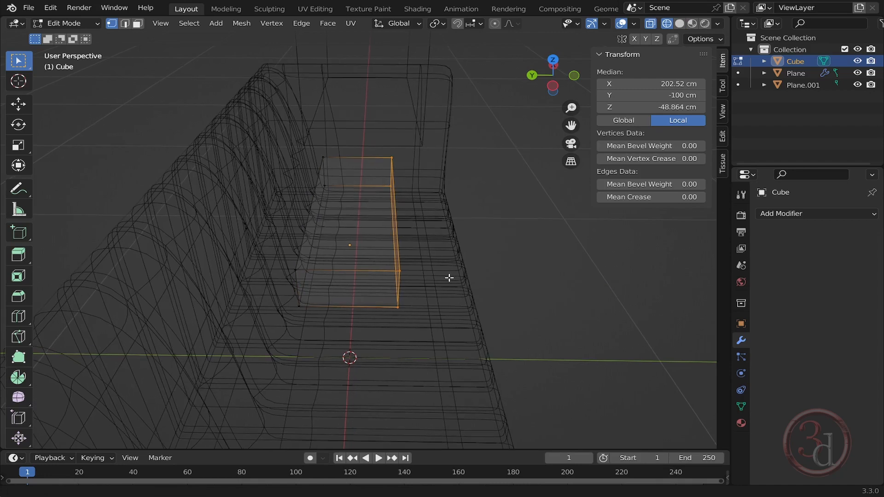
pyautogui.press('g')
pyautogui.press('y')
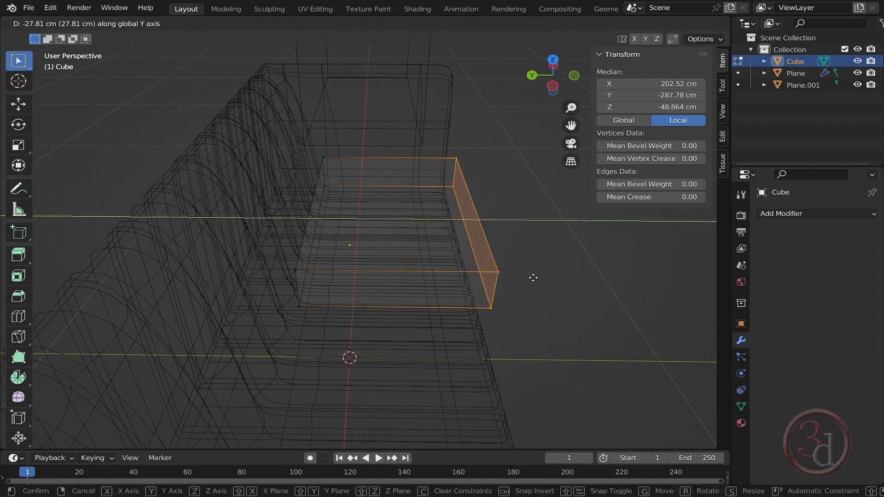
pyautogui.click(534, 278)
pyautogui.moveTo(547, 279); pyautogui.dragTo(462, 278, button='middle')
pyautogui.hotkey('shift', 'z')
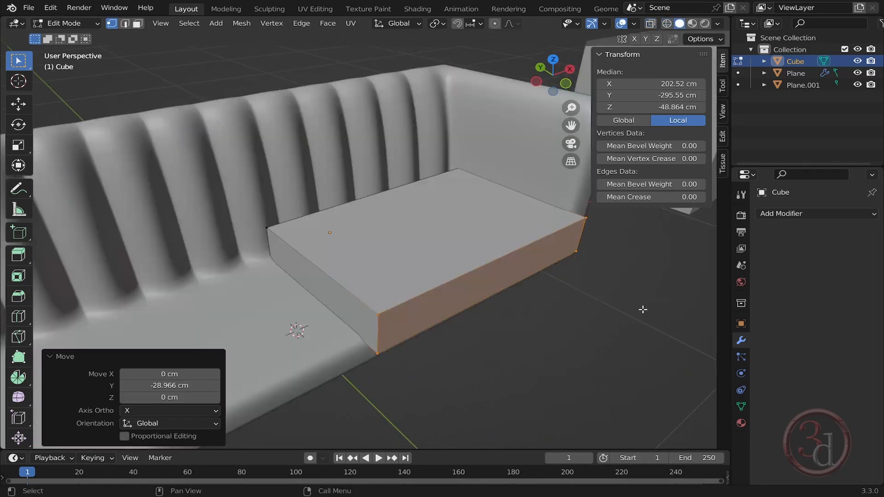
pyautogui.moveTo(525, 292); pyautogui.dragTo(513, 264, button='middle')
pyautogui.press('Tab')
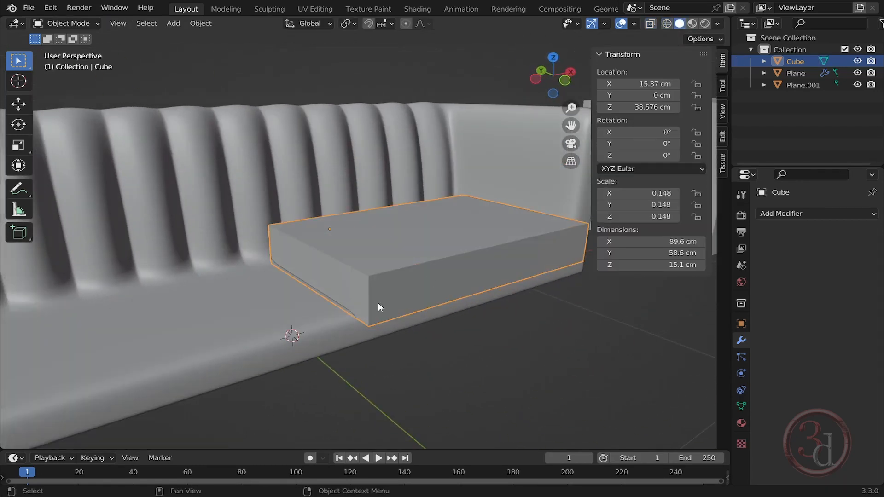
# - Add a horizontal loop cut near the bottom of the cushion with a factor of about 0.804
pyautogui.scroll(4, 378, 303)
pyautogui.press('Right')
pyautogui.moveTo(412, 288); pyautogui.dragTo(427, 266, button='middle')
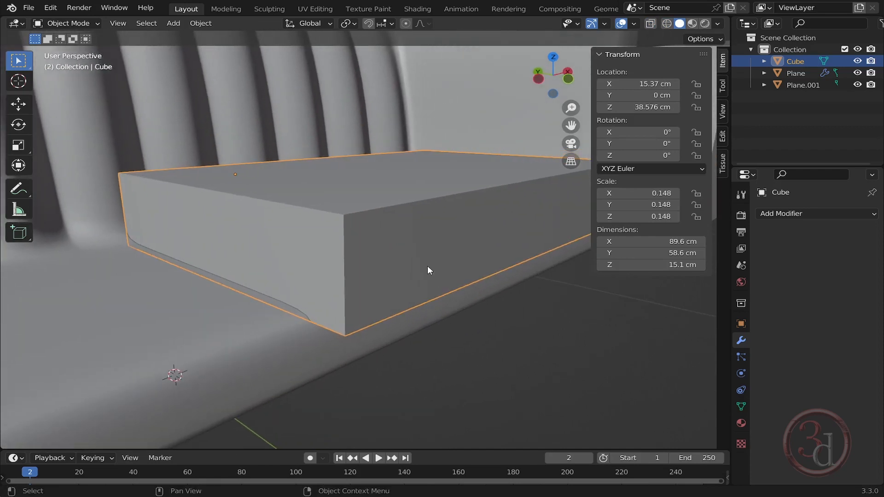
pyautogui.keyDown('shift'); pyautogui.moveTo(416, 228); pyautogui.dragTo(404, 226, button='middle'); pyautogui.keyUp('shift')
pyautogui.press('Tab')
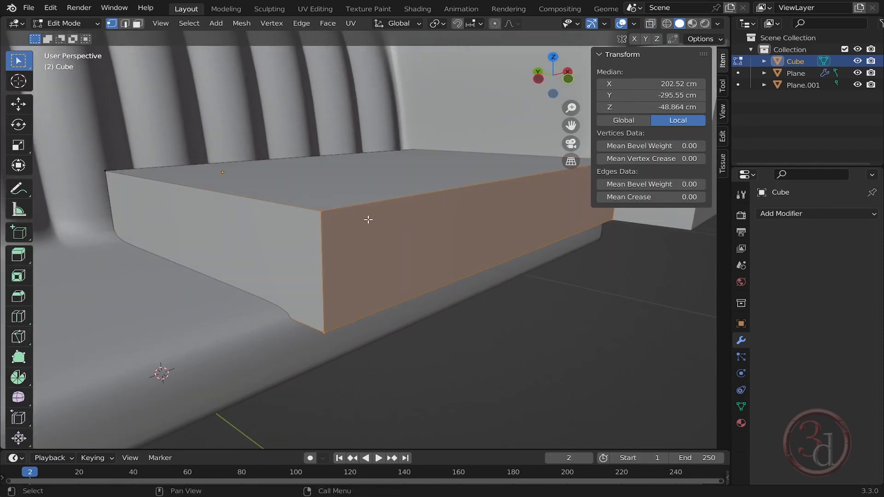
pyautogui.scroll(-1, 368, 220)
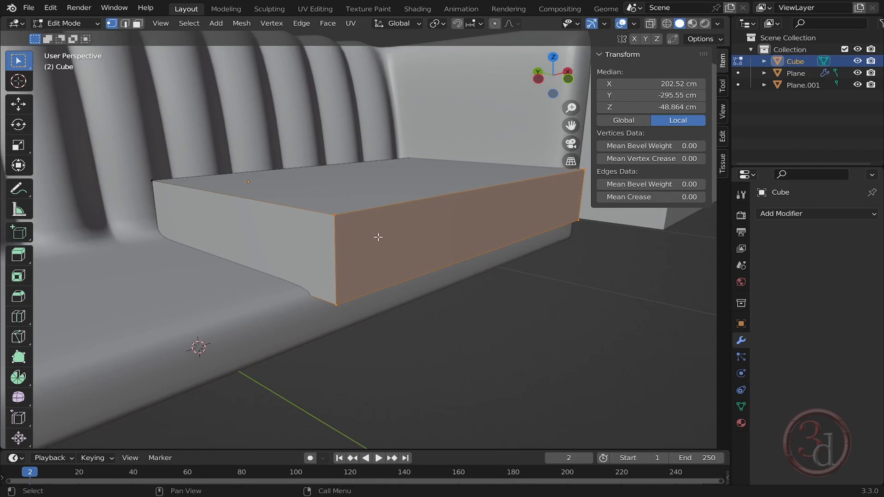
pyautogui.hotkey('ctrl', 'r')
pyautogui.click(327, 252)
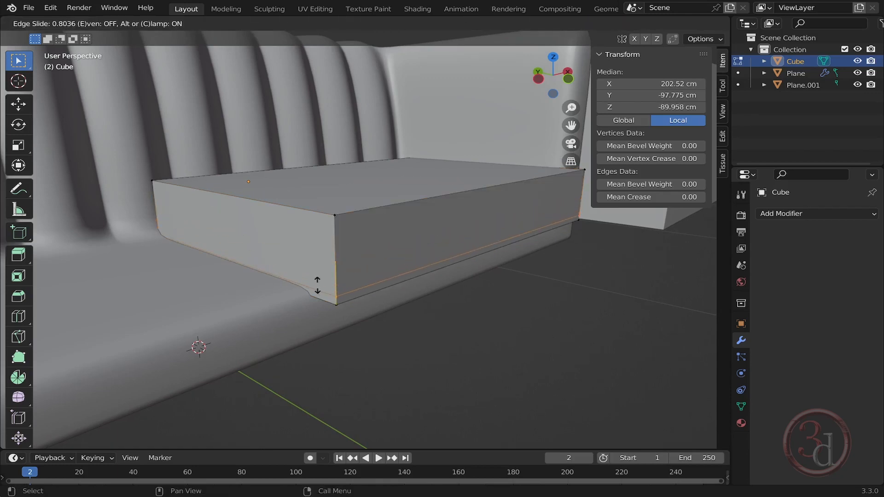
pyautogui.click(317, 286)
pyautogui.keyDown('alt'); pyautogui.moveTo(404, 292); pyautogui.dragTo(337, 304, button='middle'); pyautogui.keyUp('alt')
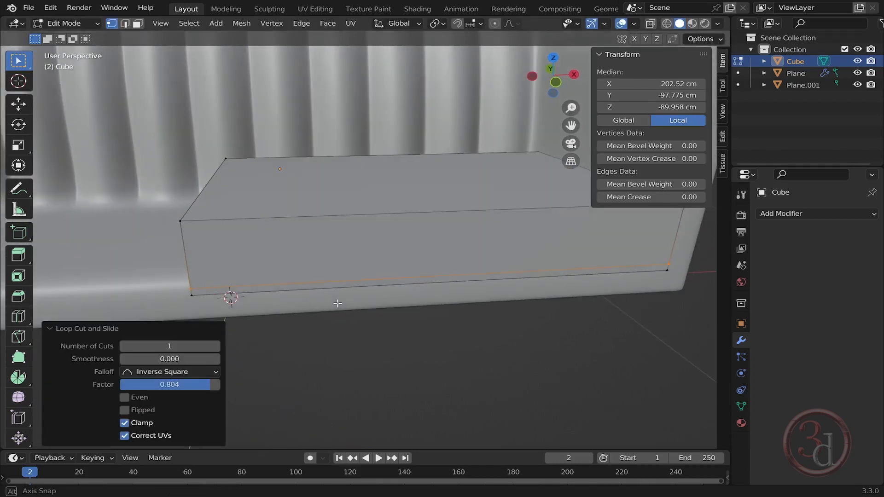
pyautogui.keyDown('alt'); pyautogui.moveTo(438, 271); pyautogui.dragTo(412, 267, button='middle'); pyautogui.keyUp('alt')
# - Add a centered vertical loop cut across the cushion and scale it along X
pyautogui.hotkey('ctrl', 'r')
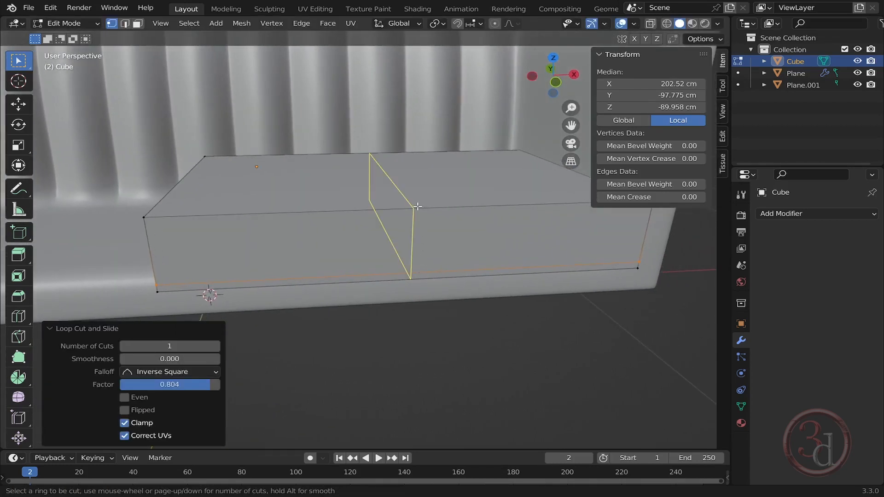
pyautogui.click(417, 206)
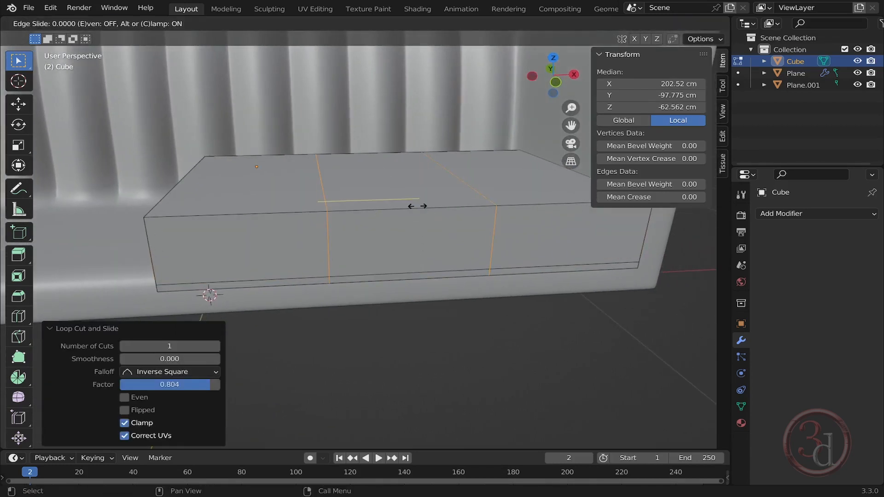
pyautogui.rightClick(417, 206)
pyautogui.press('s')
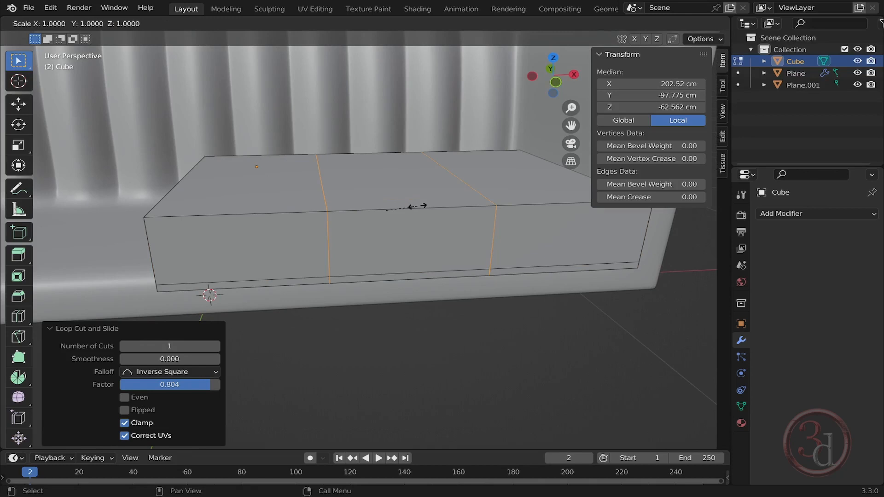
pyautogui.press('x')
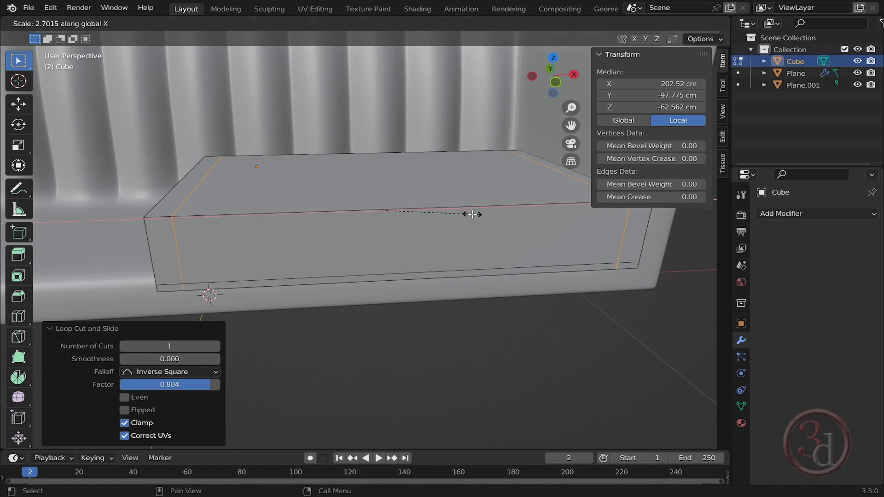
# - Add a vertical loop cut near the cushion's side edge and slide it to a factor of about -0.833
pyautogui.click(472, 214)
pyautogui.moveTo(372, 223); pyautogui.dragTo(378, 204, button='middle')
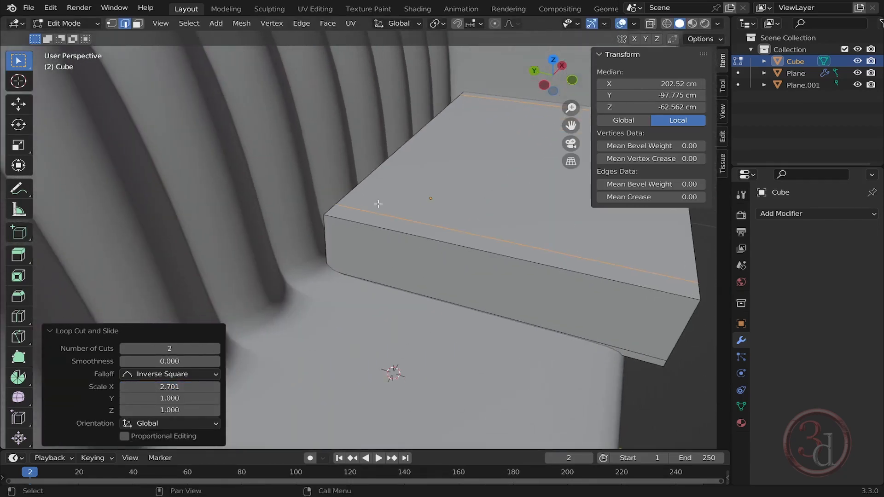
pyautogui.hotkey('ctrl', 'r')
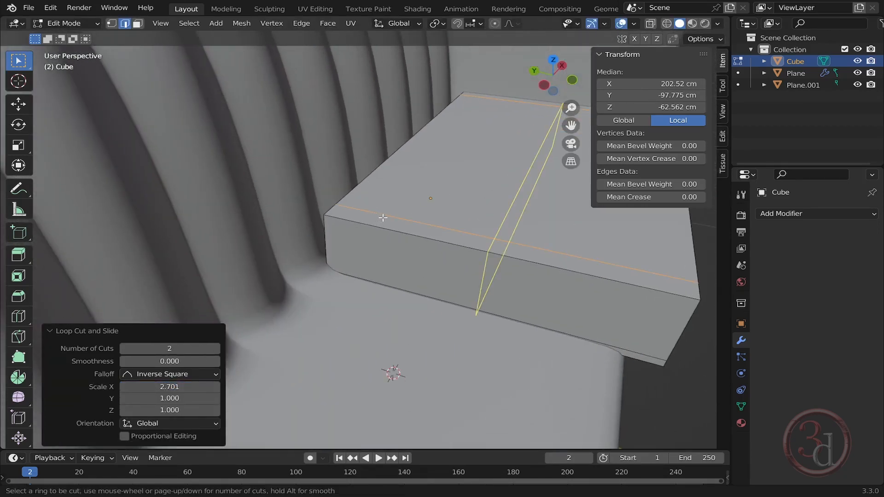
pyautogui.click(471, 233)
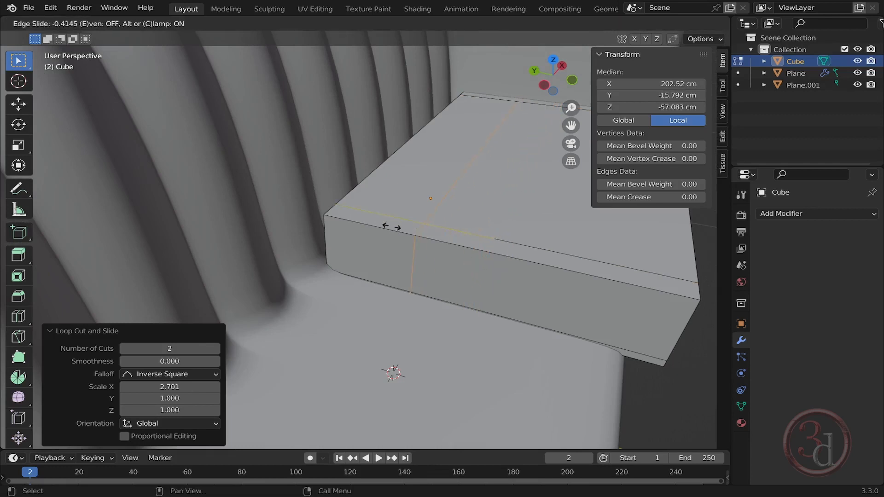
pyautogui.click(314, 219)
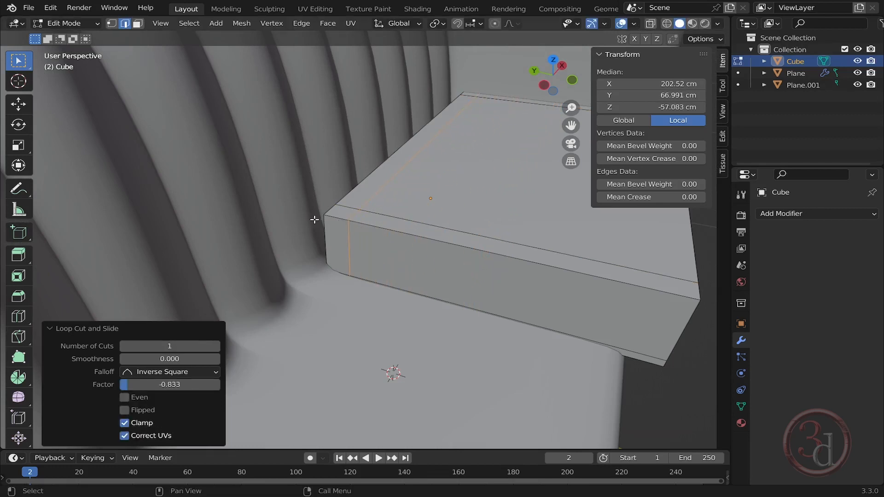
# - Add two centred vertical loop cuts across the cushion and scale them together along X by about 0.706
pyautogui.moveTo(316, 221); pyautogui.dragTo(459, 248, button='middle')
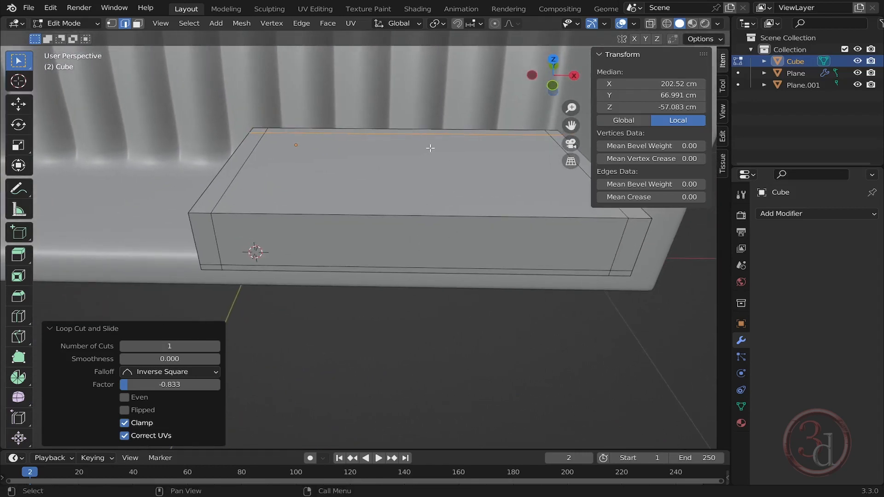
pyautogui.hotkey('ctrl', 'r')
pyautogui.scroll(1, 409, 225)
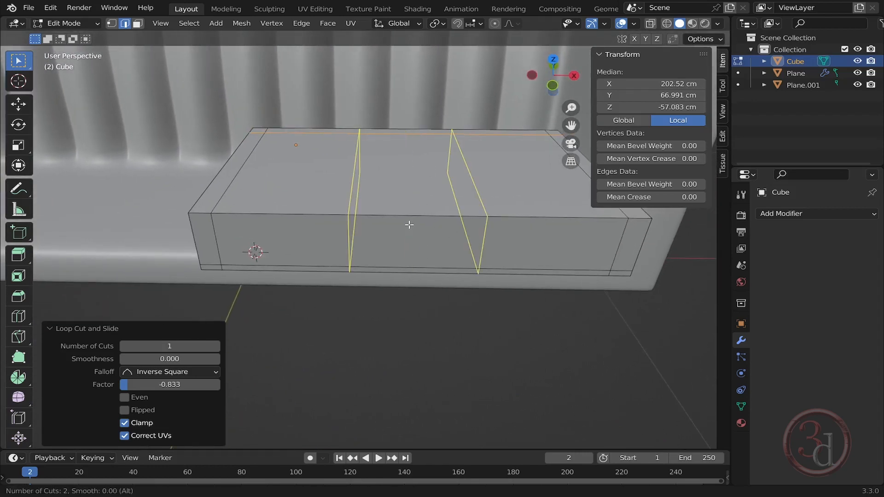
pyautogui.click(409, 225)
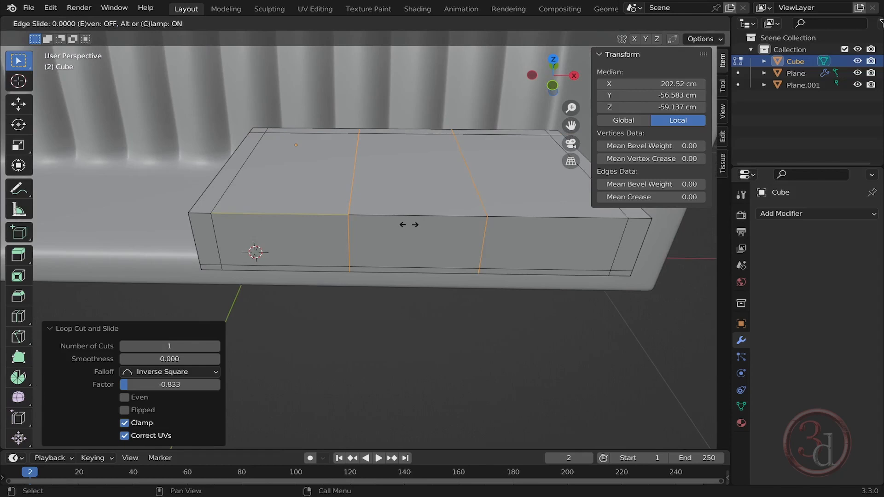
pyautogui.rightClick(409, 225)
pyautogui.press('s')
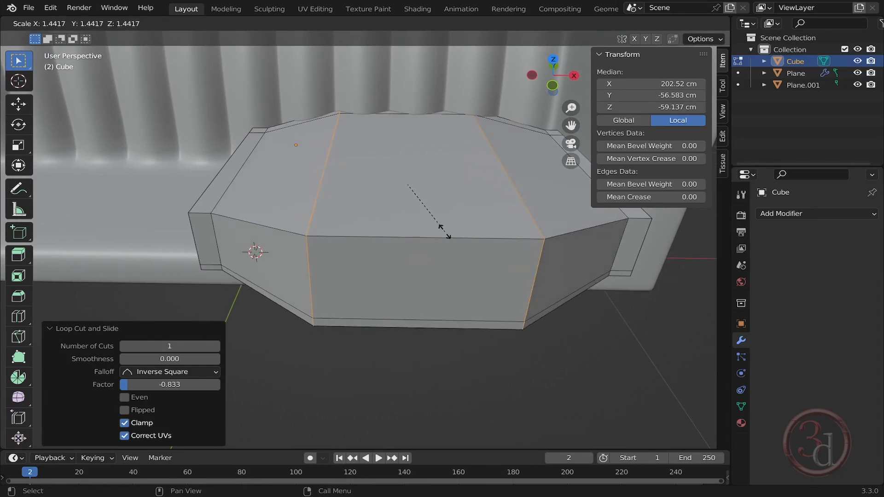
pyautogui.press('x')
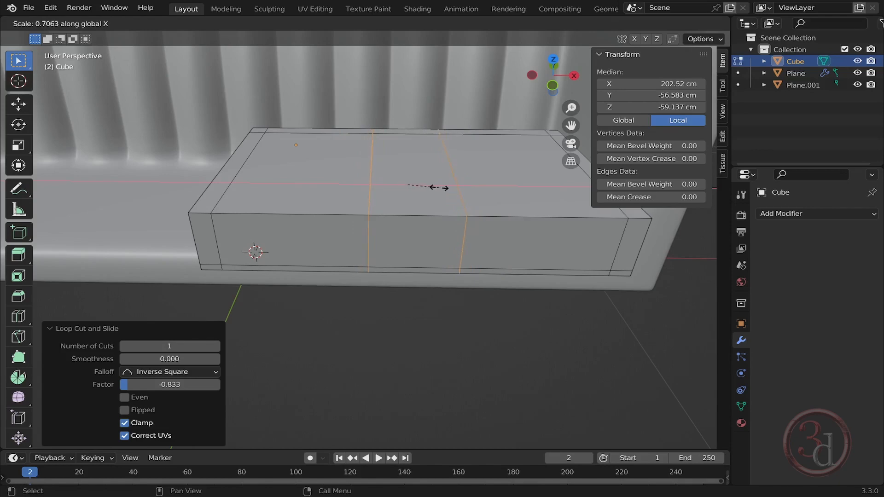
pyautogui.click(438, 189)
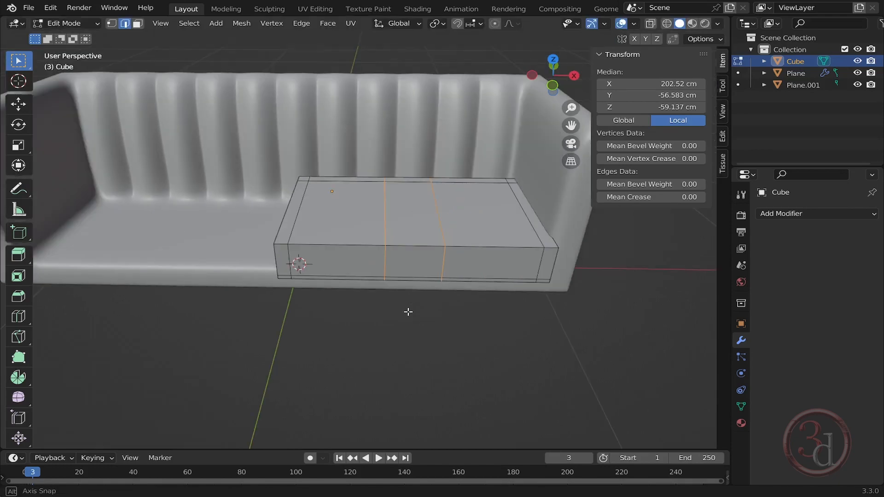
# - Leave Edit Mode and add a Subdivision Surface modifier with viewport levels set to 2
pyautogui.moveTo(409, 304); pyautogui.dragTo(399, 229, button='middle')
pyautogui.press('Tab')
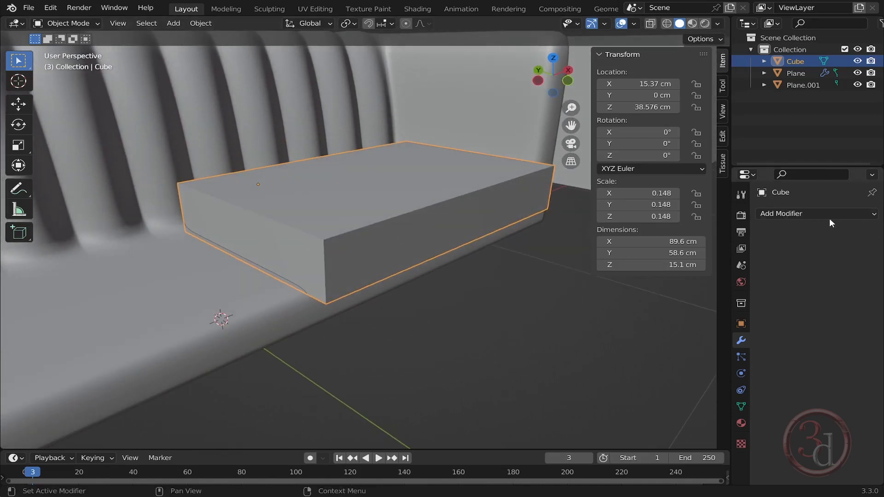
pyautogui.click(797, 215)
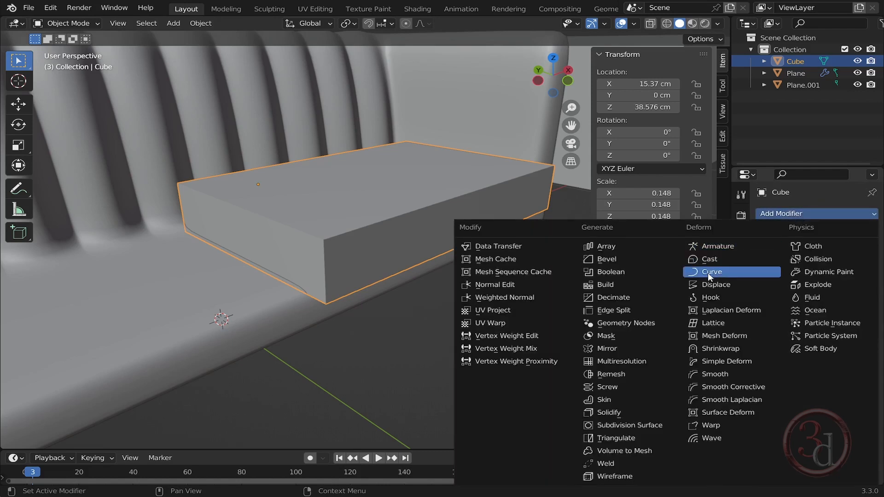
pyautogui.click(625, 429)
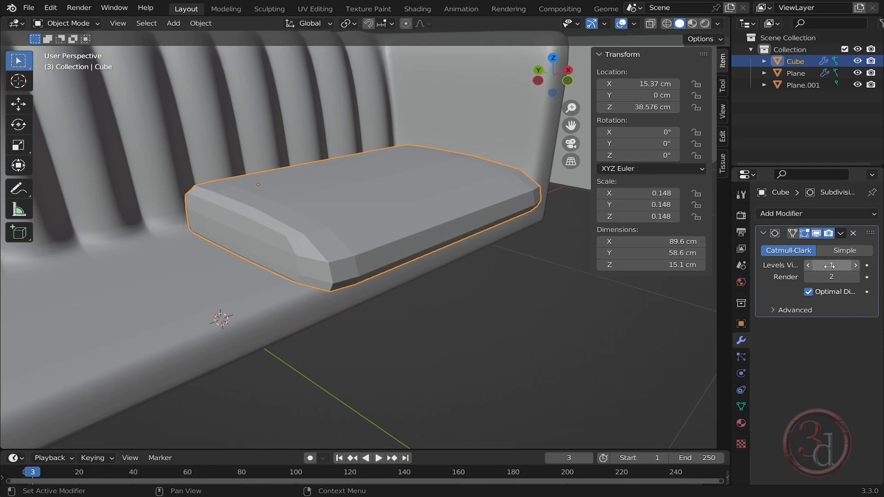
pyautogui.click(851, 265)
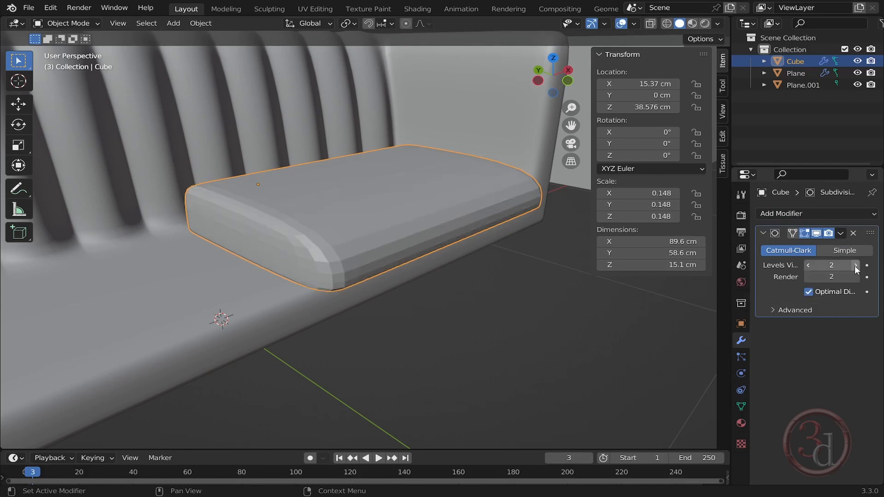
# - Add a support loop cut near the cushion's front with a factor of about -0.637
pyautogui.moveTo(405, 220); pyautogui.dragTo(365, 238, button='middle')
pyautogui.press('Tab')
pyautogui.hotkey('ctrl', 'r')
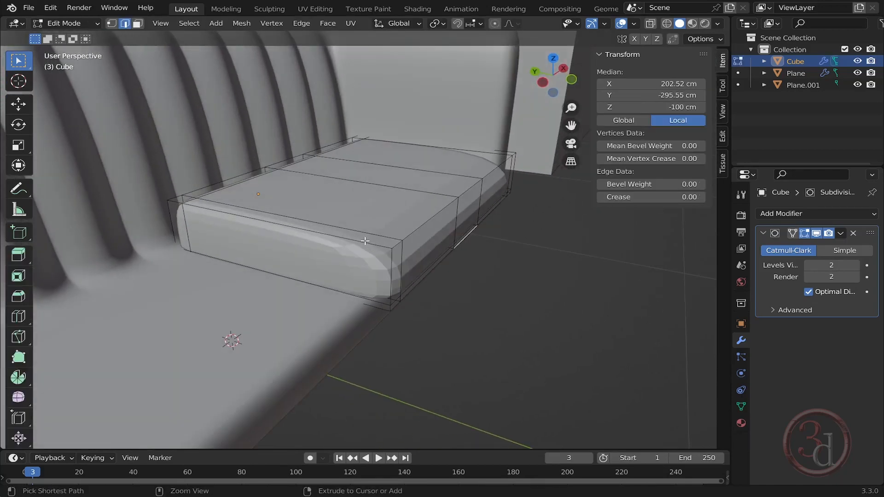
pyautogui.click(331, 232)
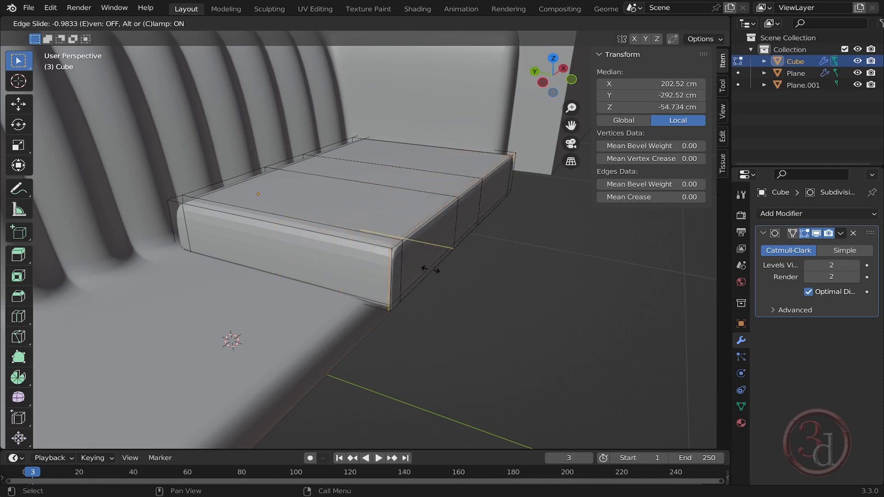
pyautogui.click(394, 261)
# - Select the two top edges of the cushion's centre section and raise them along Z about 3.76 cm
pyautogui.moveTo(460, 229); pyautogui.dragTo(435, 194, button='middle')
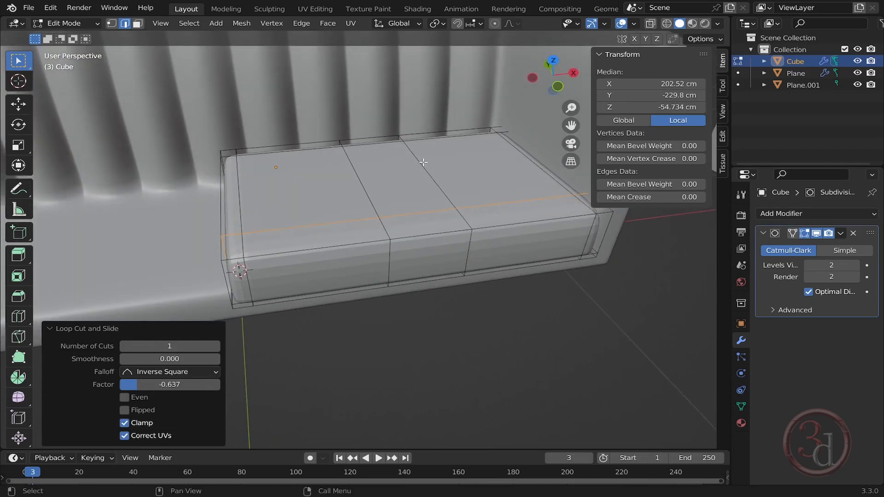
pyautogui.click(404, 178)
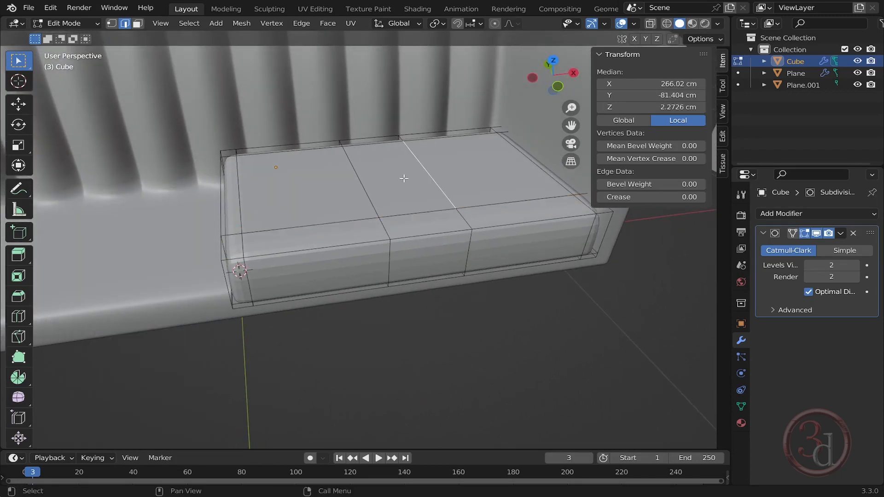
pyautogui.keyDown('alt'); pyautogui.keyDown('shift'); pyautogui.click(357, 180); pyautogui.keyUp('shift'); pyautogui.keyUp('alt')
pyautogui.moveTo(357, 179); pyautogui.dragTo(480, 192, button='middle')
pyautogui.press('g')
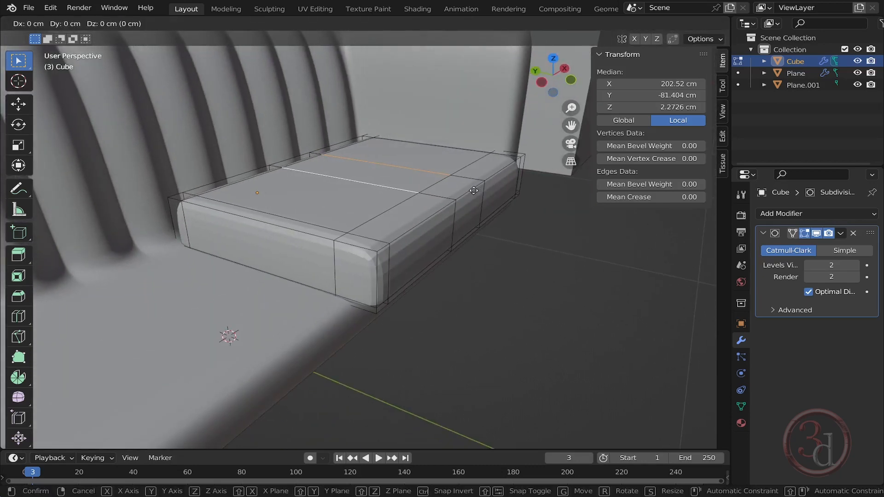
pyautogui.press('z')
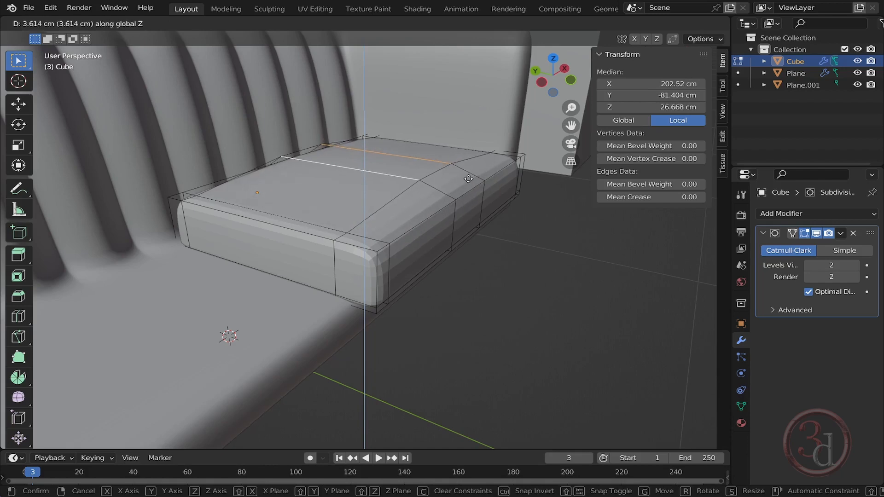
pyautogui.click(469, 179)
# - Box-select the cushion's centre section vertices in X-ray and scale them along X by about 2.27
pyautogui.moveTo(468, 179); pyautogui.dragTo(399, 212, button='middle')
pyautogui.press('z')
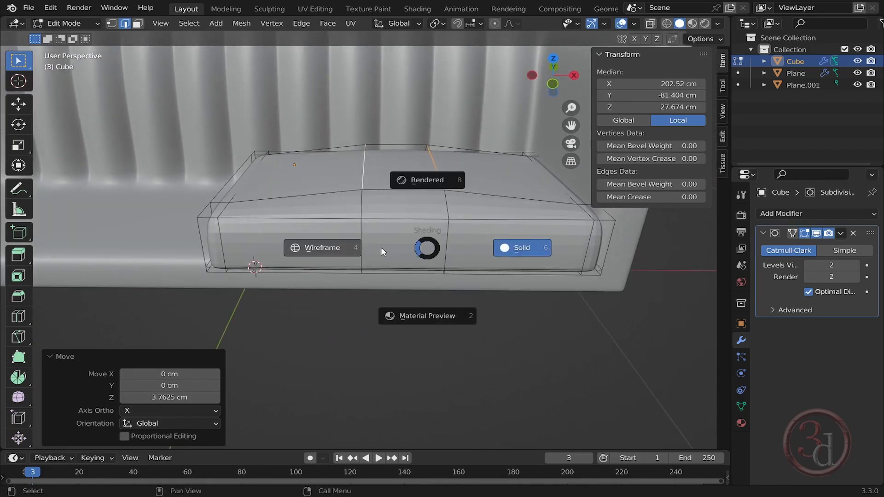
pyautogui.click(380, 247)
pyautogui.hotkey('alt', 'a')
pyautogui.moveTo(323, 93); pyautogui.dragTo(482, 365)
pyautogui.hotkey('shift', 'z')
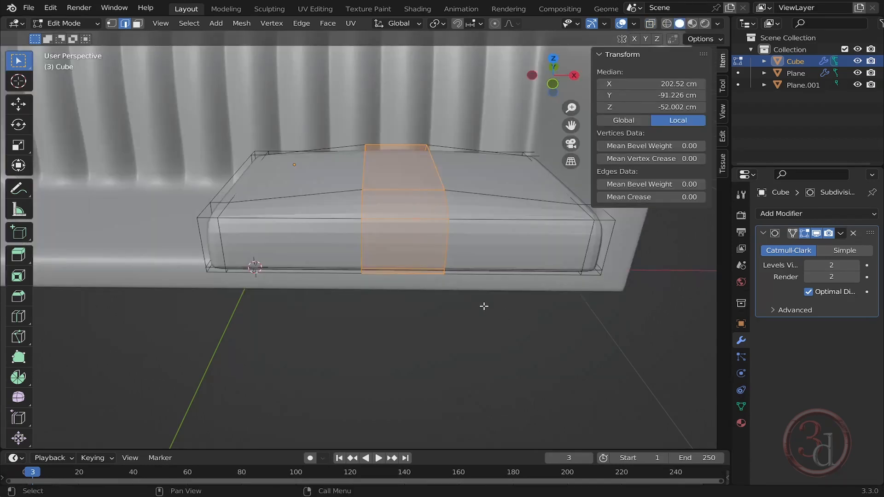
pyautogui.moveTo(484, 305)
pyautogui.mouseDown(button='middle')
pyautogui.moveTo(421, 359)
pyautogui.moveTo(426, 247)
pyautogui.mouseUp(button='middle')
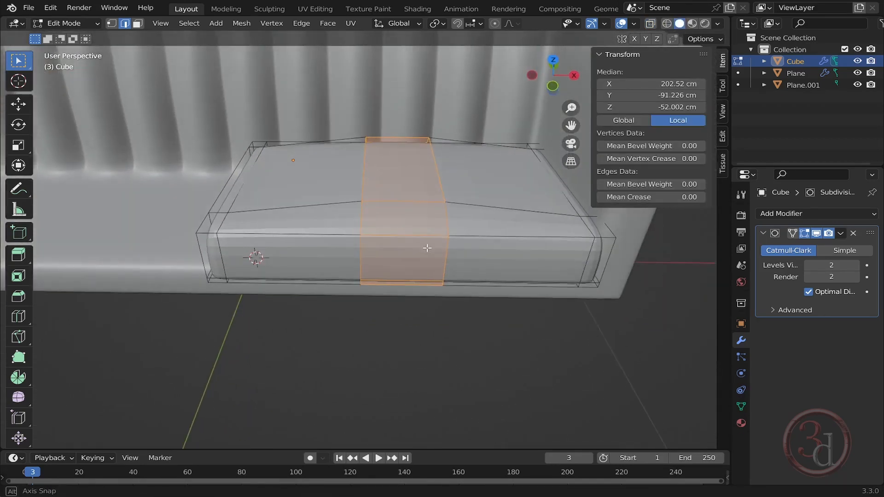
pyautogui.press('s')
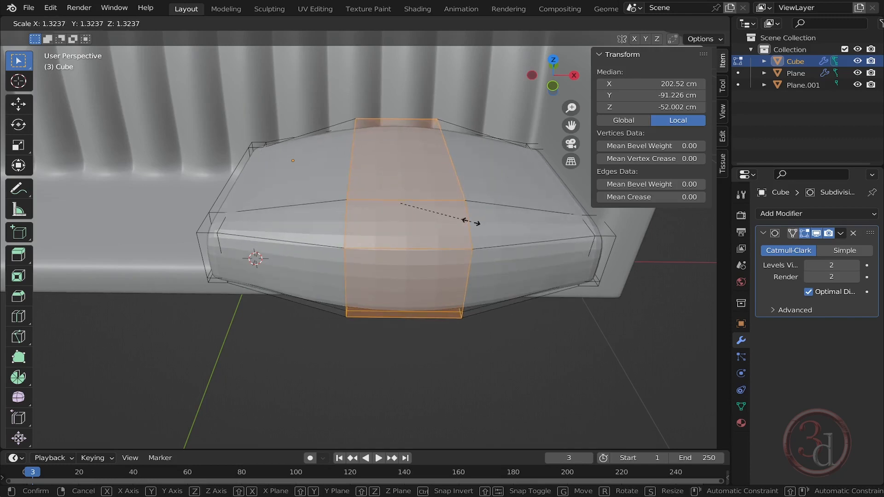
pyautogui.press('x')
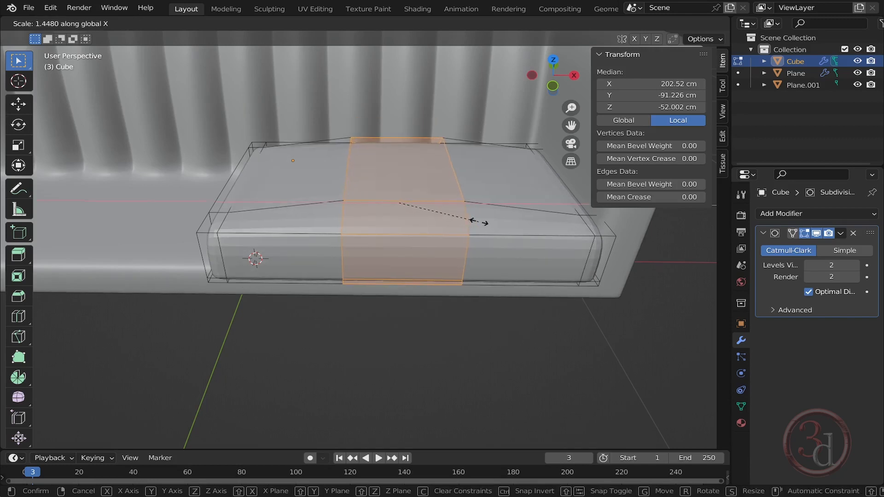
pyautogui.click(529, 207)
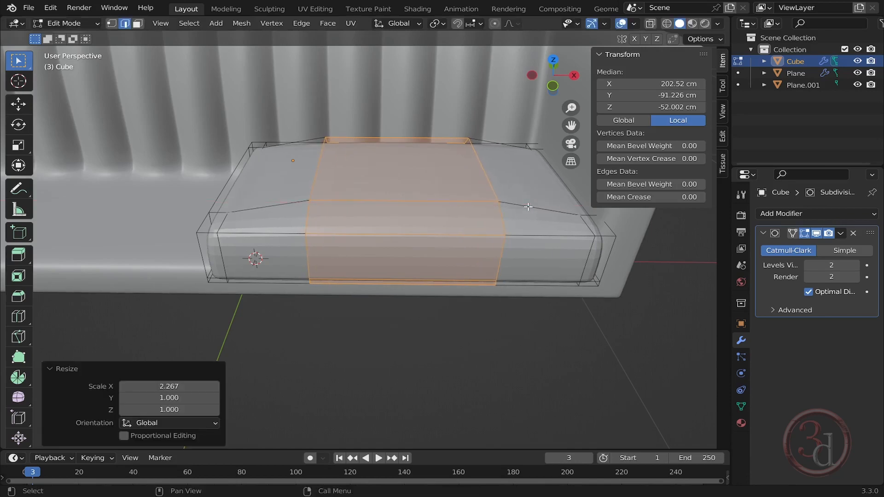
# - Inspect the smoothed cushion, then hide the Subdivision Surface modifier's effect in Edit Mode
pyautogui.moveTo(498, 279)
pyautogui.mouseDown(button='middle')
pyautogui.moveTo(450, 278)
pyautogui.moveTo(511, 276)
pyautogui.mouseUp(button='middle')
pyautogui.press('Tab')
pyautogui.keyDown('shift'); pyautogui.moveTo(426, 182); pyautogui.dragTo(336, 203, button='middle'); pyautogui.keyUp('shift')
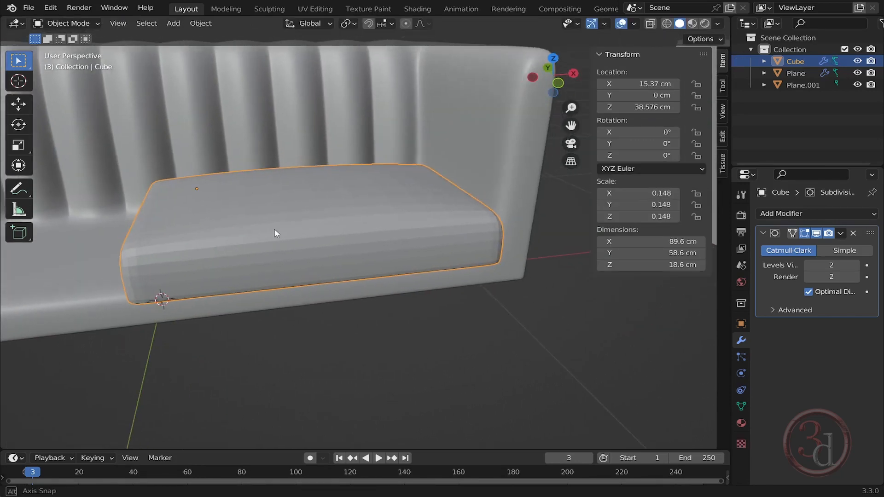
pyautogui.moveTo(276, 233); pyautogui.dragTo(300, 219, button='middle')
pyautogui.press('Tab')
pyautogui.scroll(1, 127, 224)
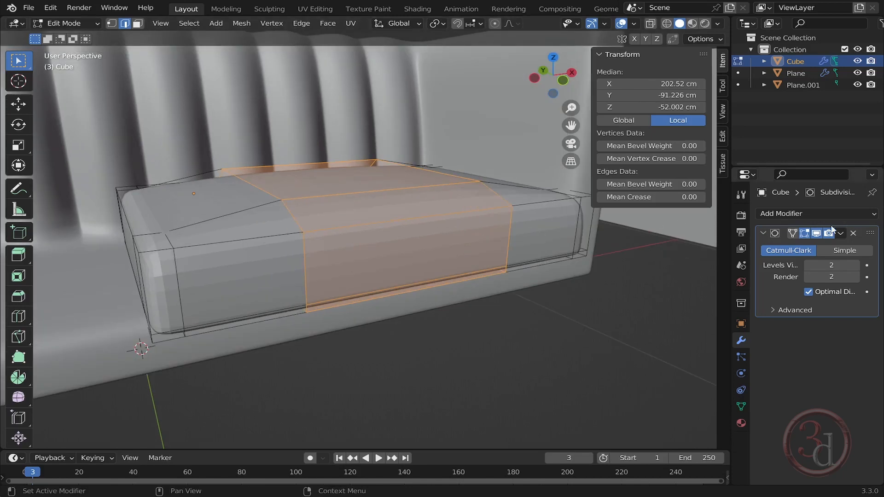
pyautogui.click(805, 233)
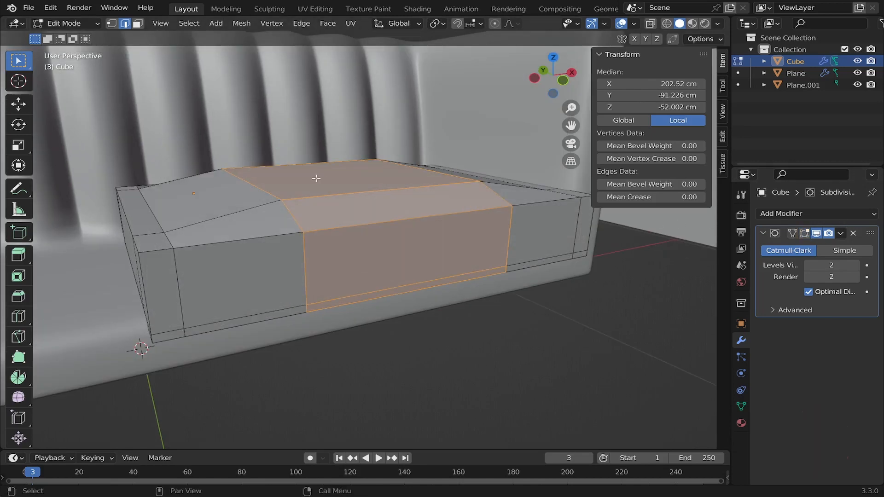
# - Raise the cushion's two outer top edges along Z about 0.65 cm and leave Edit Mode
pyautogui.click(151, 208)
pyautogui.moveTo(405, 213); pyautogui.dragTo(479, 193, button='middle')
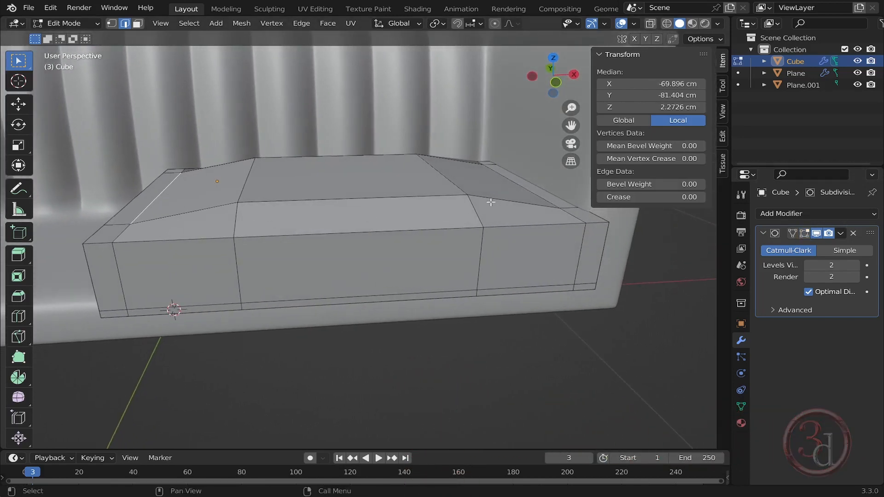
pyautogui.keyDown('shift'); pyautogui.click(518, 184); pyautogui.keyUp('shift')
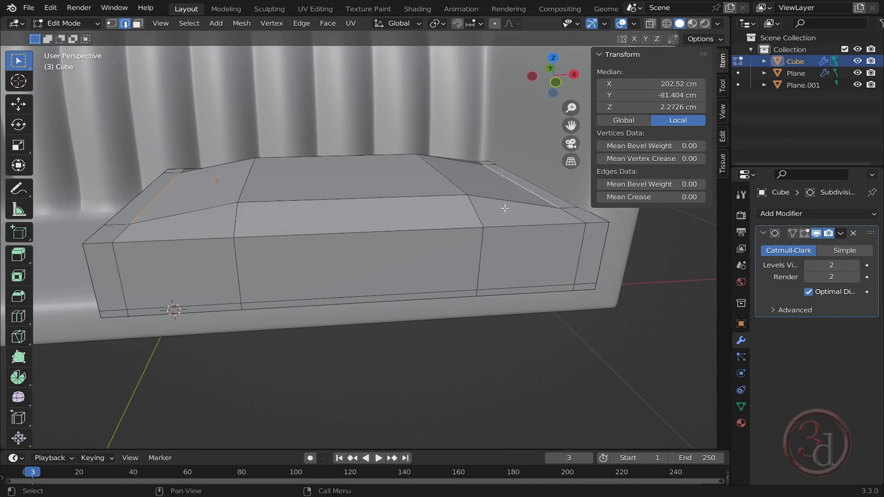
pyautogui.press('g')
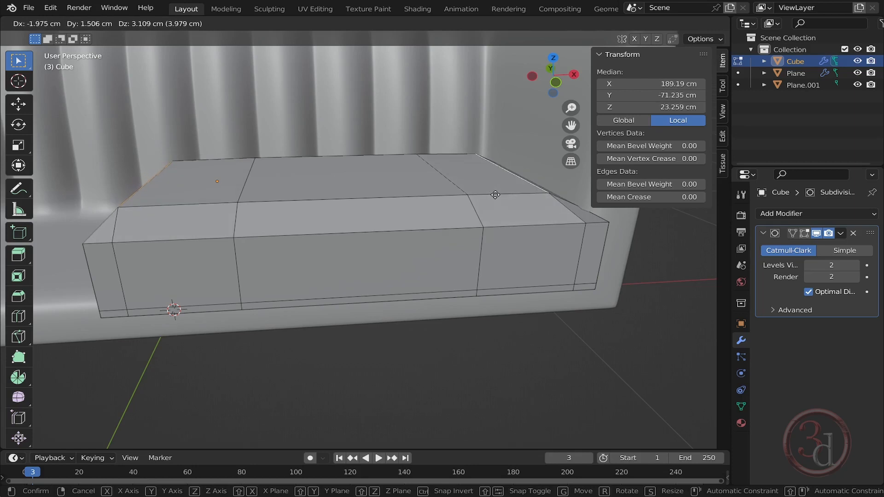
pyautogui.press('z')
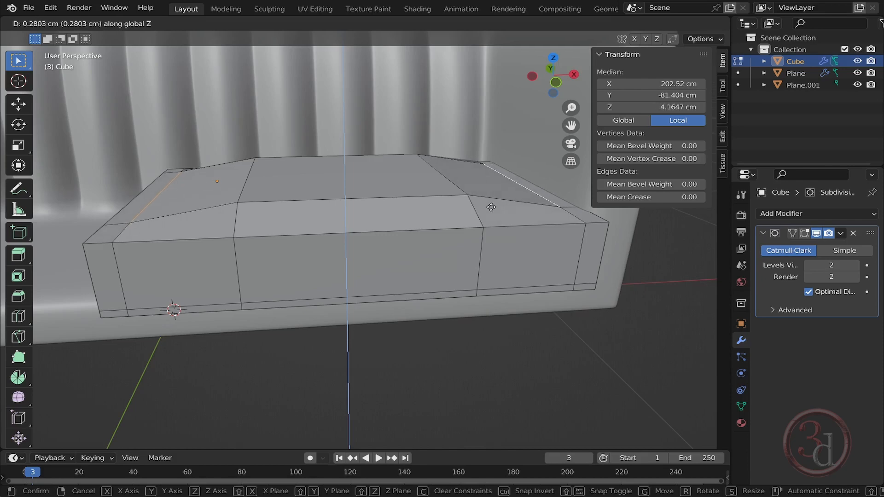
pyautogui.click(489, 203)
pyautogui.moveTo(489, 204); pyautogui.dragTo(549, 215, button='middle')
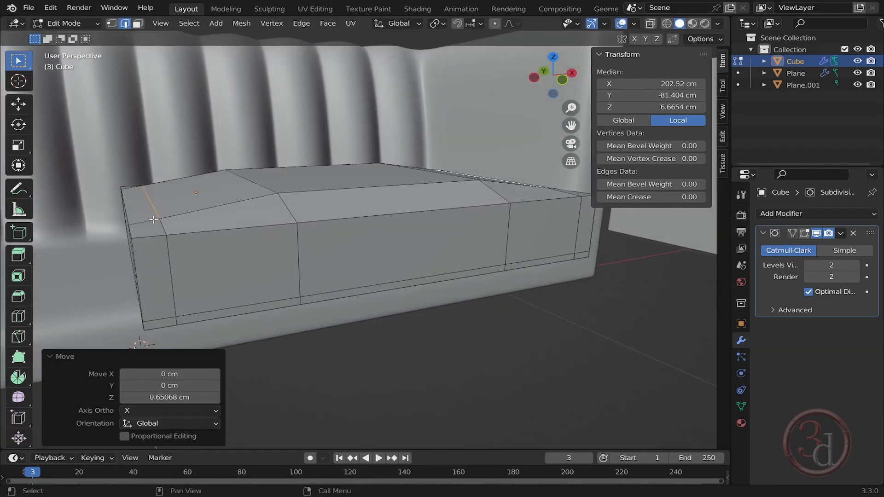
pyautogui.moveTo(174, 226); pyautogui.dragTo(237, 227, button='middle')
pyautogui.press('Tab')
pyautogui.scroll(-2, 361, 206)
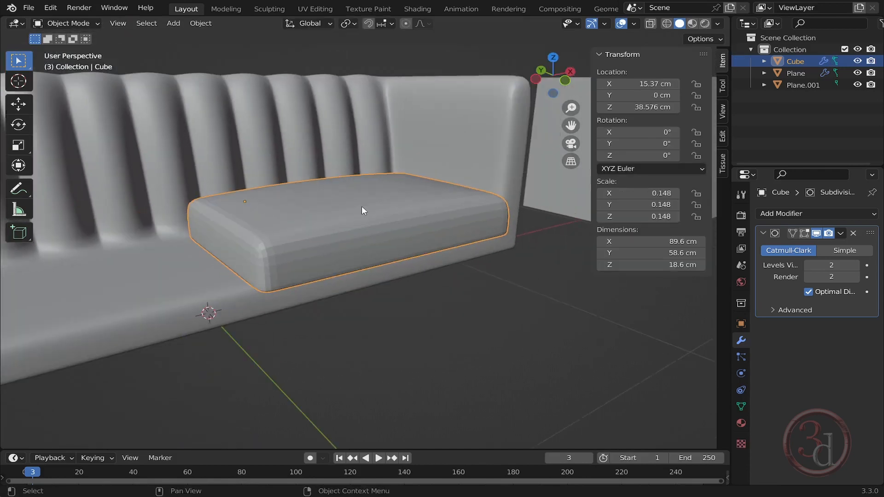
# - Apply all transforms to the seat cushion
pyautogui.moveTo(361, 208); pyautogui.dragTo(396, 294, button='middle')
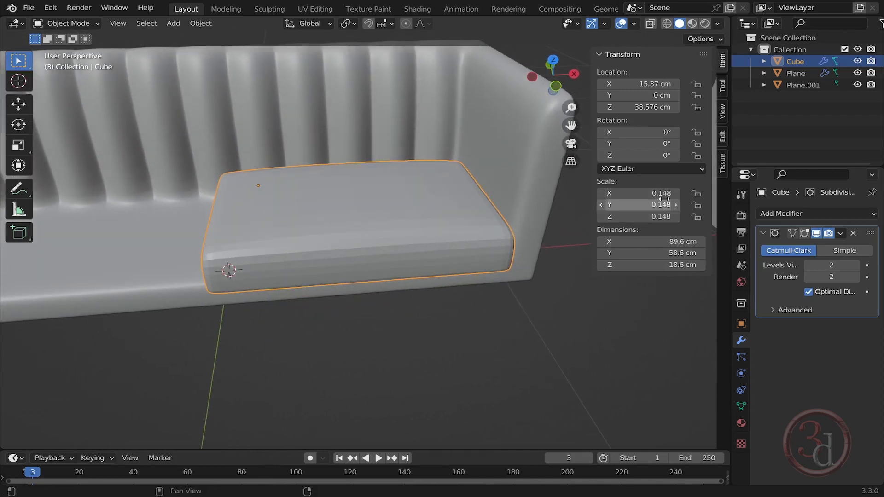
pyautogui.moveTo(521, 253); pyautogui.dragTo(374, 224, button='middle')
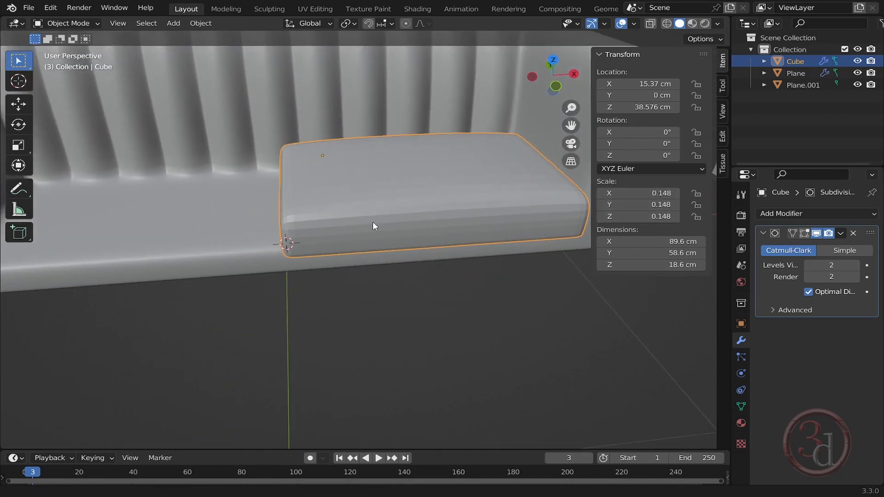
pyautogui.hotkey('ctrl', 'a')
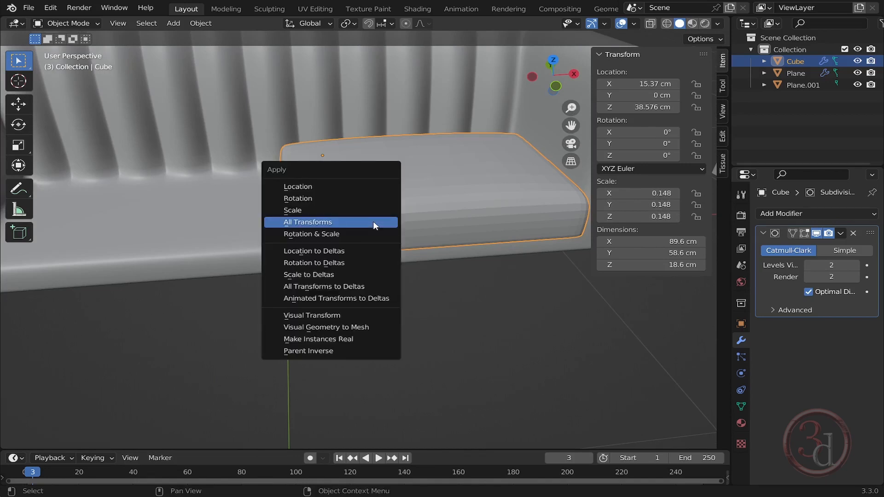
pyautogui.click(315, 223)
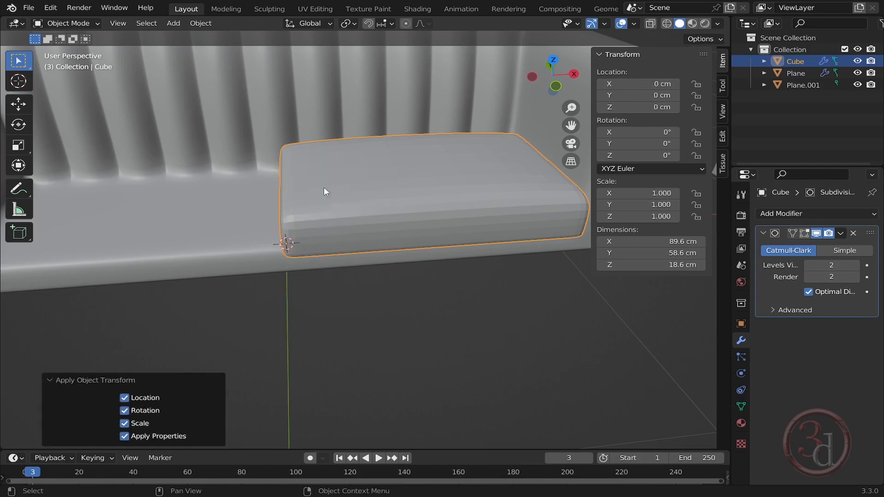
# - Add a Mirror modifier to the cushion to create the second seat cushion
pyautogui.moveTo(287, 249); pyautogui.dragTo(417, 248, button='middle')
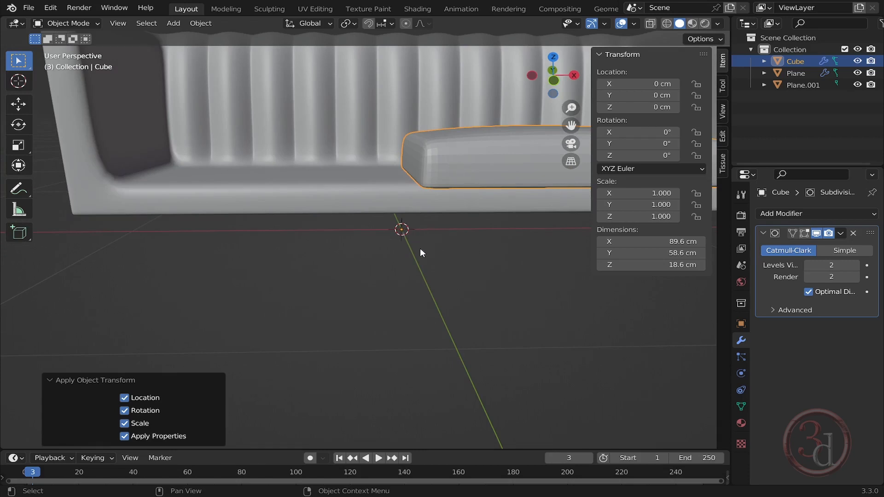
pyautogui.click(804, 215)
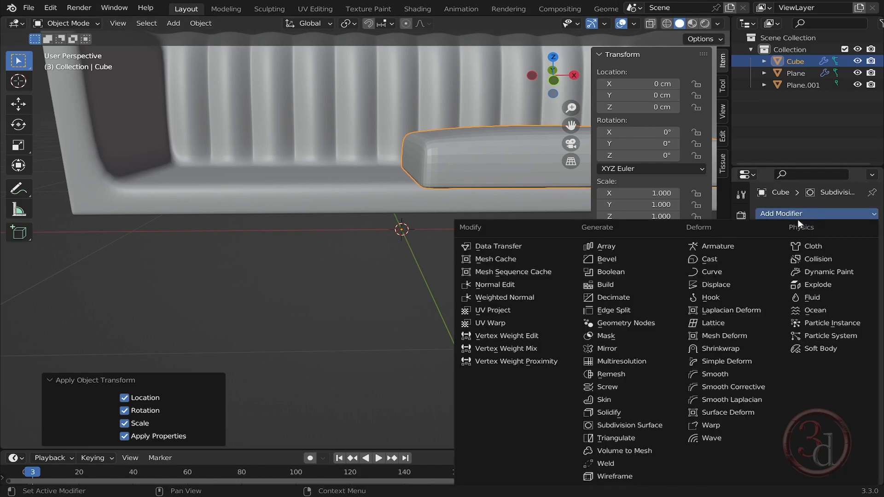
pyautogui.click(615, 350)
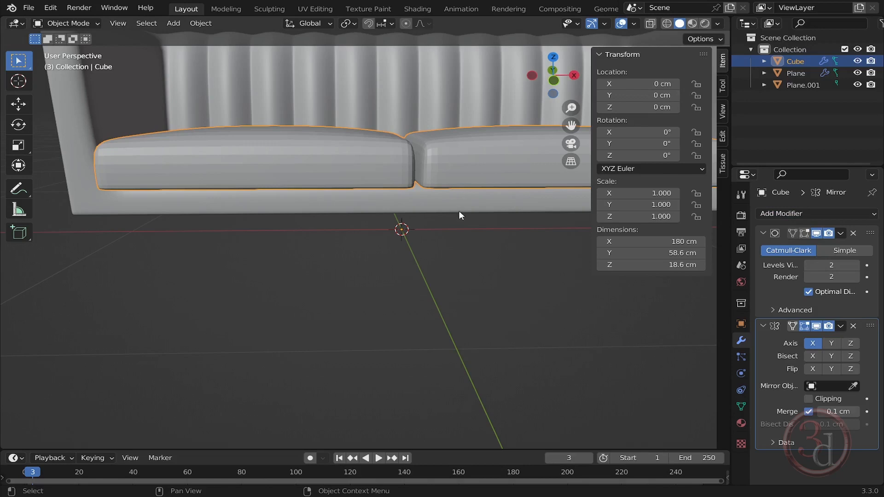
# - In Edit Mode, box-select the cushion's vertices along the mirror seam in wireframe view, then return to solid view
pyautogui.moveTo(458, 215); pyautogui.dragTo(419, 171, button='middle')
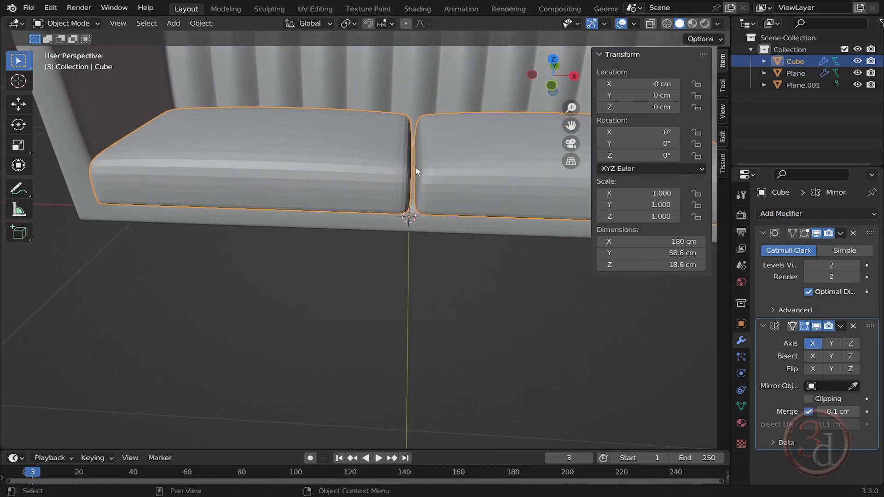
pyautogui.moveTo(460, 223); pyautogui.dragTo(438, 219, button='middle')
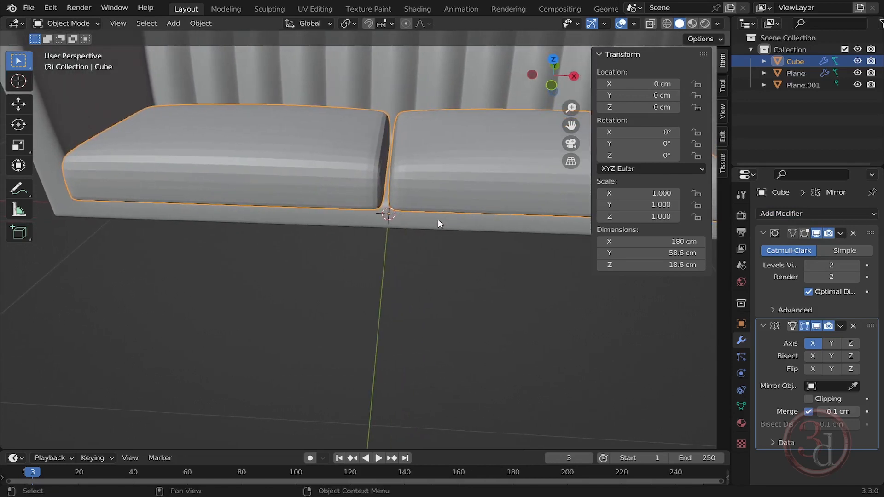
pyautogui.press('Tab')
pyautogui.press('z')
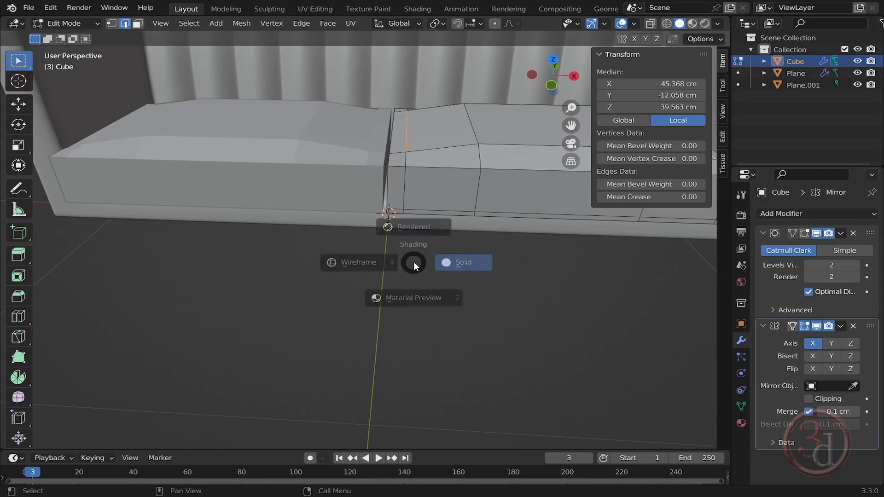
pyautogui.click(352, 261)
pyautogui.press('1')
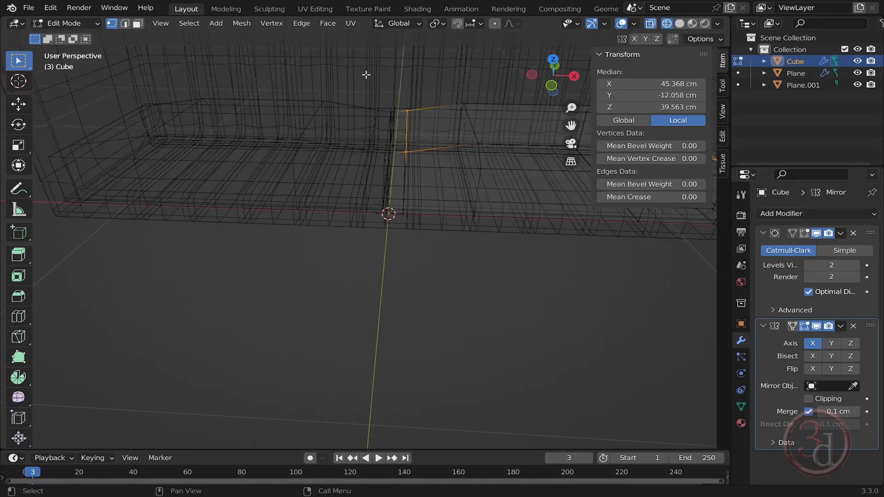
pyautogui.moveTo(366, 75); pyautogui.dragTo(430, 309)
pyautogui.press('z')
pyautogui.click(522, 249)
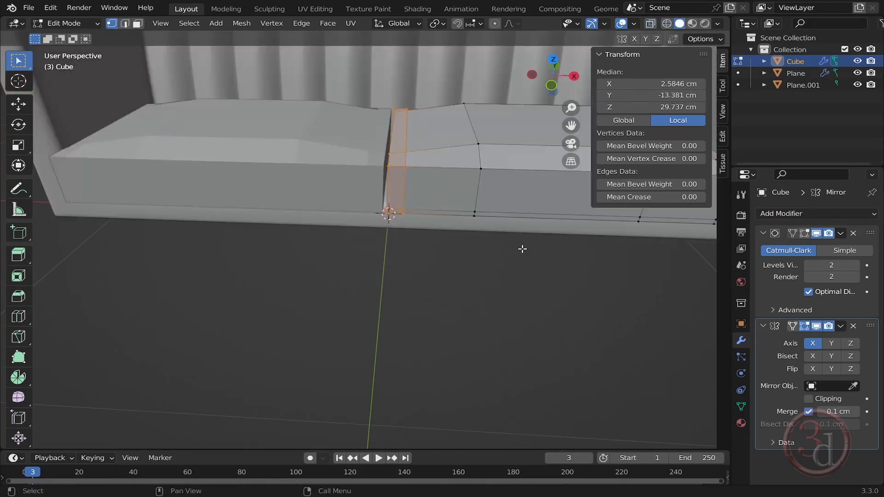
# - Show the Subdivision Surface in Edit Mode and move the selected seam vertices along X by about -0.82 cm
pyautogui.keyDown('shift'); pyautogui.moveTo(445, 200); pyautogui.dragTo(419, 242, button='middle'); pyautogui.keyUp('shift')
pyautogui.scroll(2, 447, 243)
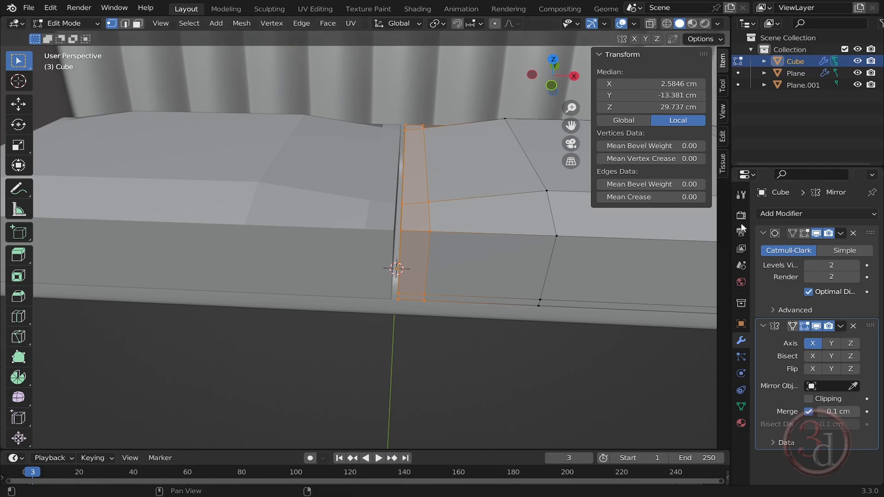
pyautogui.click(806, 233)
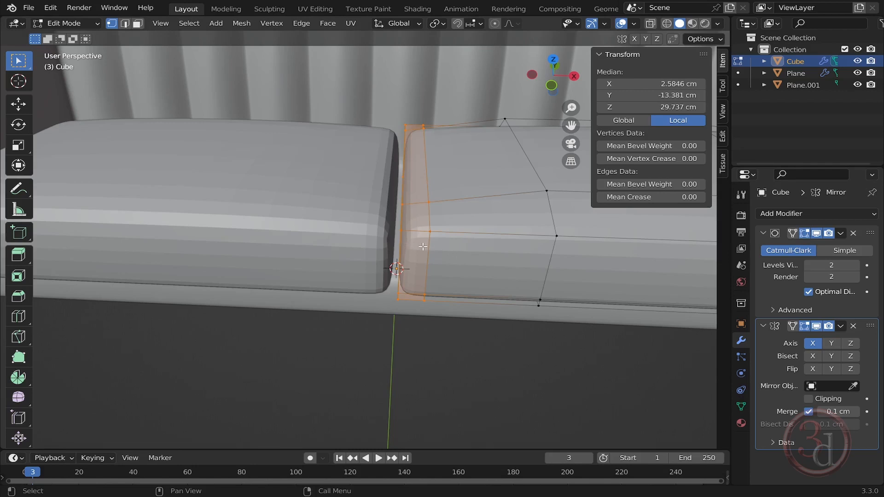
pyautogui.press('g')
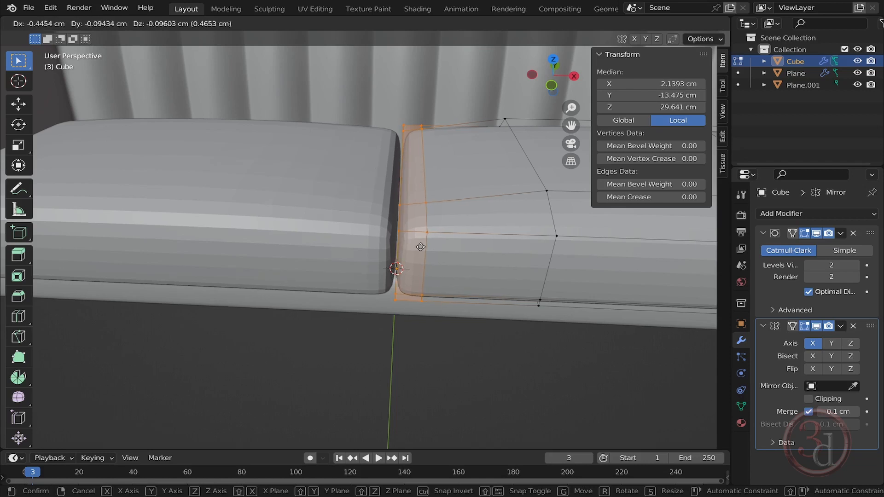
pyautogui.press('x')
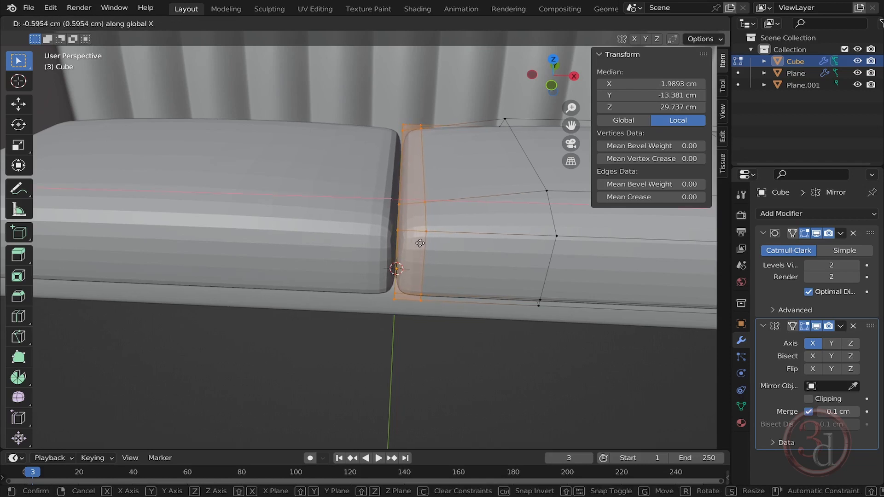
pyautogui.click(420, 243)
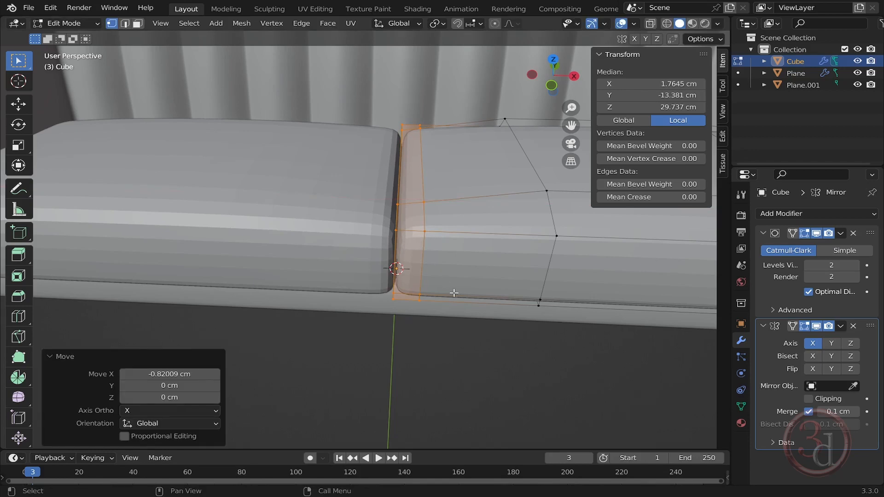
# - Leave Edit Mode and shade the mirrored cushion smooth
pyautogui.press('Tab')
pyautogui.scroll(-4, 400, 319)
pyautogui.moveTo(399, 318); pyautogui.dragTo(376, 308, button='middle')
pyautogui.press('Tab')
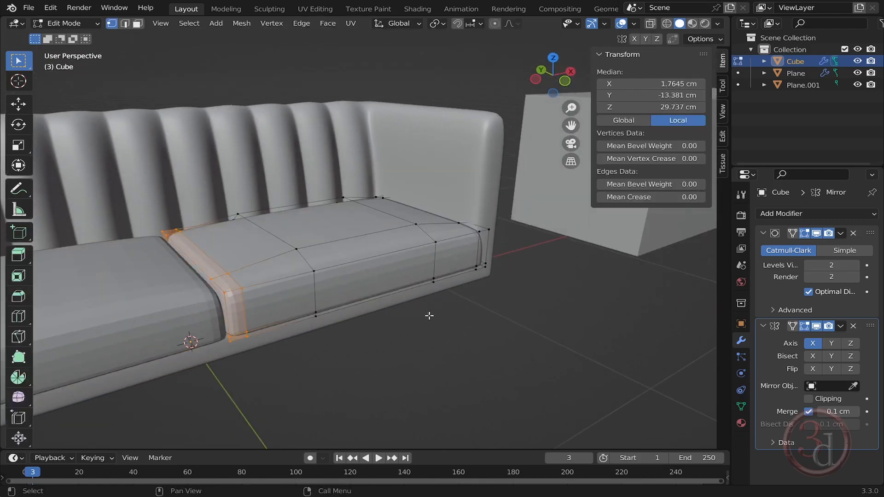
pyautogui.press('Tab')
pyautogui.click(443, 334)
pyautogui.scroll(-4, 447, 312)
pyautogui.scroll(3, 313, 303)
pyautogui.moveTo(312, 303); pyautogui.dragTo(436, 275, button='middle')
pyautogui.click(466, 274)
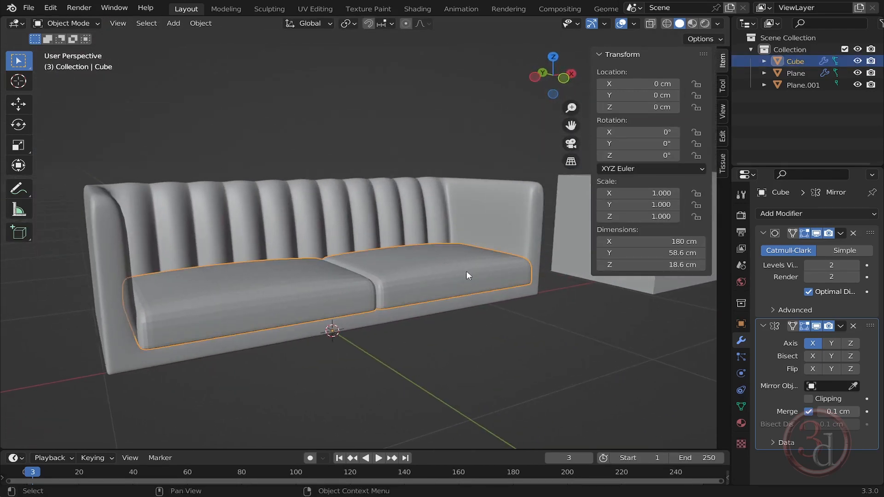
pyautogui.rightClick(442, 277)
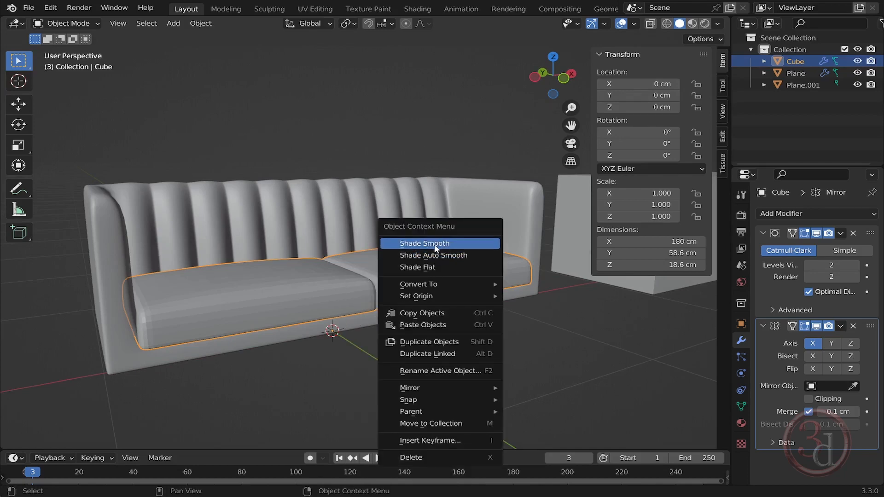
pyautogui.click(434, 245)
# - Select the sofa body and add a loop cut across the armrest top near its outer side
pyautogui.click(513, 355)
pyautogui.moveTo(512, 355); pyautogui.dragTo(459, 310, button='middle')
pyautogui.moveTo(491, 260); pyautogui.dragTo(464, 280, button='middle')
pyautogui.scroll(5, 487, 226)
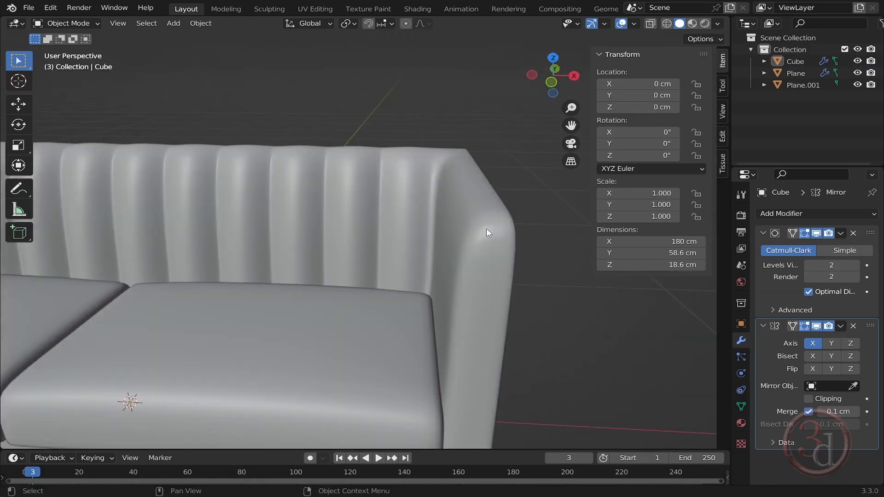
pyautogui.click(489, 235)
pyautogui.press('Tab')
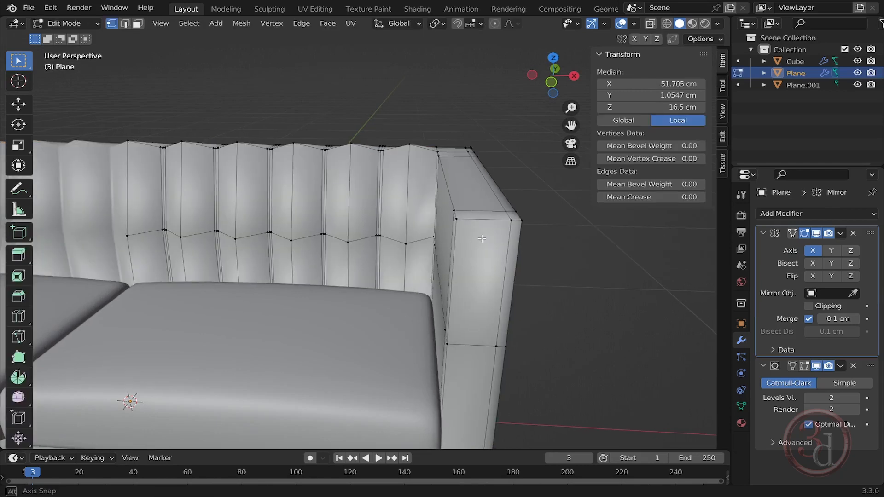
pyautogui.hotkey('ctrl', 'r')
pyautogui.click(466, 210)
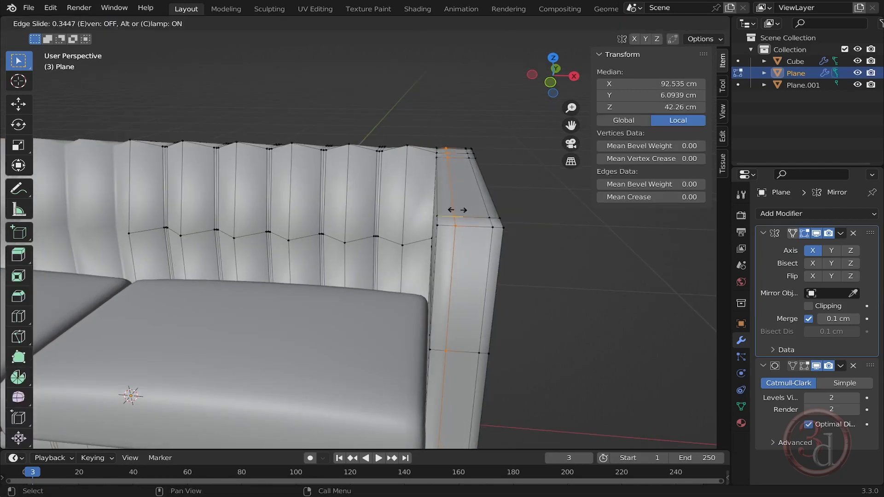
pyautogui.click(452, 211)
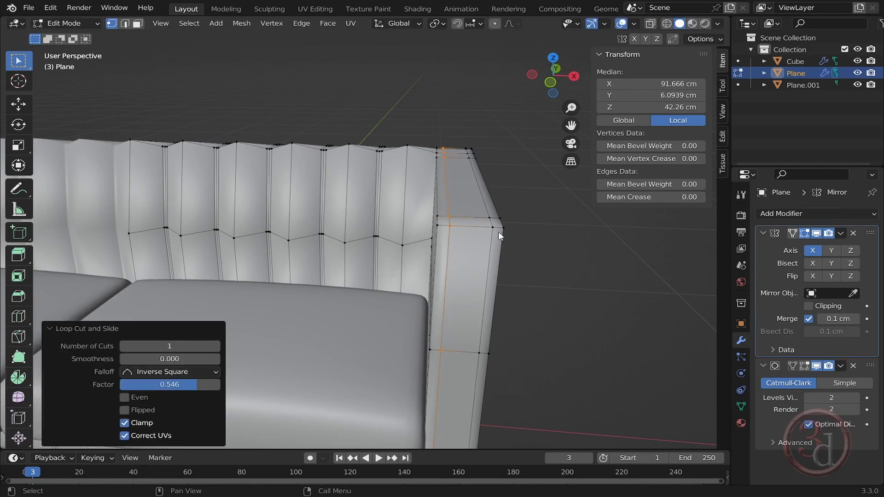
# - Slide the new armrest edge loop with Edge Slide by a factor of about -0.185
pyautogui.press('Tab')
pyautogui.moveTo(472, 240); pyautogui.dragTo(420, 209, button='middle')
pyautogui.press('Tab')
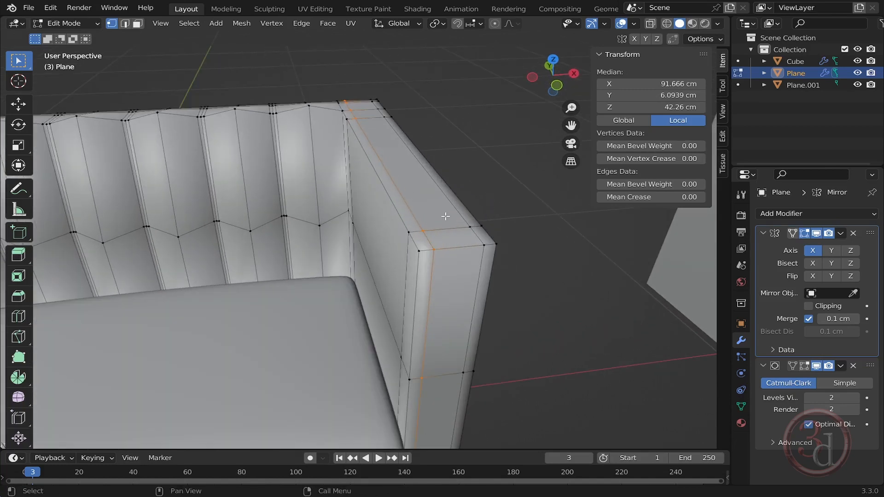
pyautogui.press('g')
pyautogui.press('g')
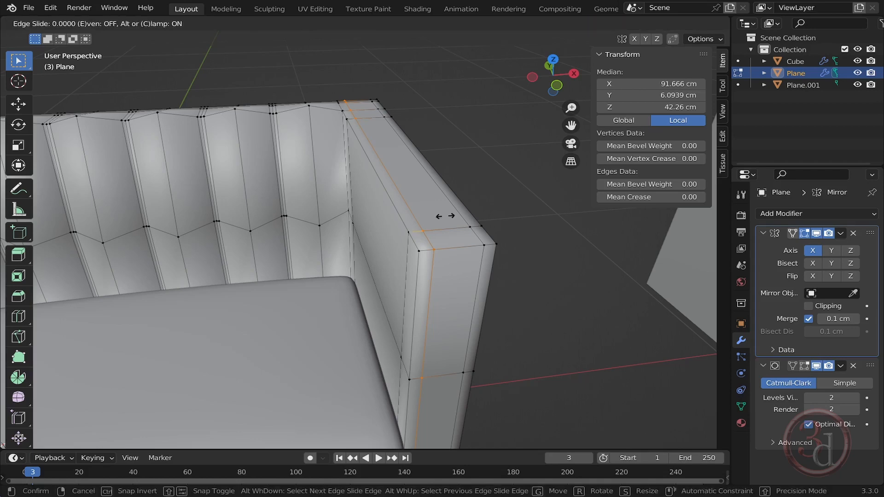
pyautogui.click(451, 217)
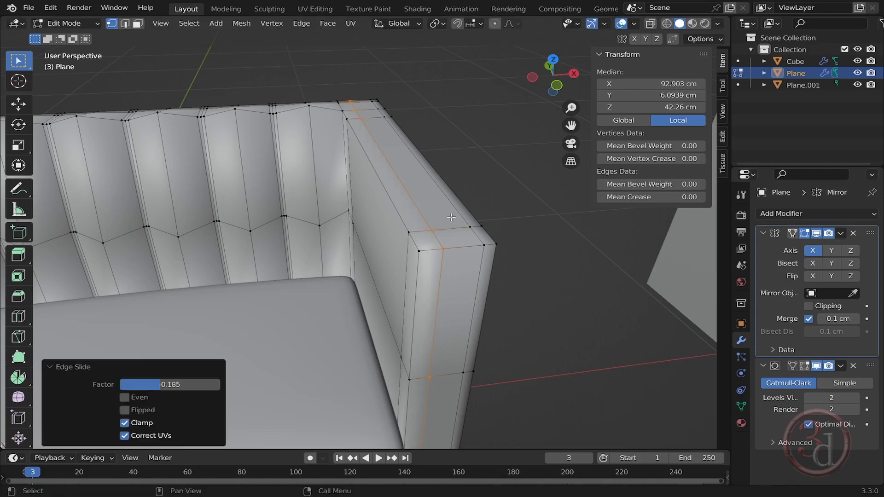
# - Inspect the smoothed armrest and cushions from several angles in Object Mode
pyautogui.press('Tab')
pyautogui.click(519, 241)
pyautogui.moveTo(519, 241); pyautogui.dragTo(452, 310, button='middle')
pyautogui.moveTo(381, 328); pyautogui.dragTo(543, 217, button='middle')
pyautogui.scroll(3, 542, 214)
pyautogui.keyDown('shift'); pyautogui.moveTo(497, 253); pyautogui.dragTo(414, 228, button='middle'); pyautogui.keyUp('shift')
pyautogui.scroll(2, 476, 189)
pyautogui.scroll(-4, 476, 193)
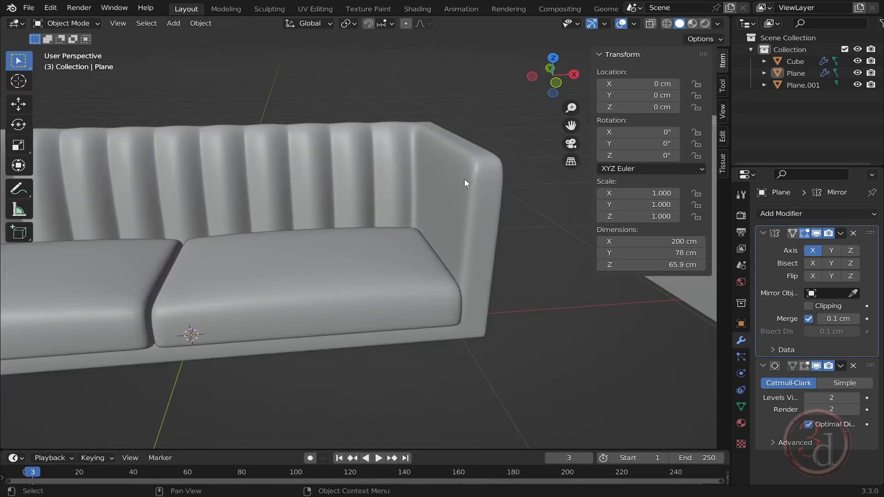
pyautogui.scroll(2, 465, 183)
pyautogui.moveTo(452, 211)
pyautogui.mouseDown(button='middle')
pyautogui.moveTo(448, 204)
pyautogui.moveTo(456, 207)
pyautogui.mouseUp(button='middle')
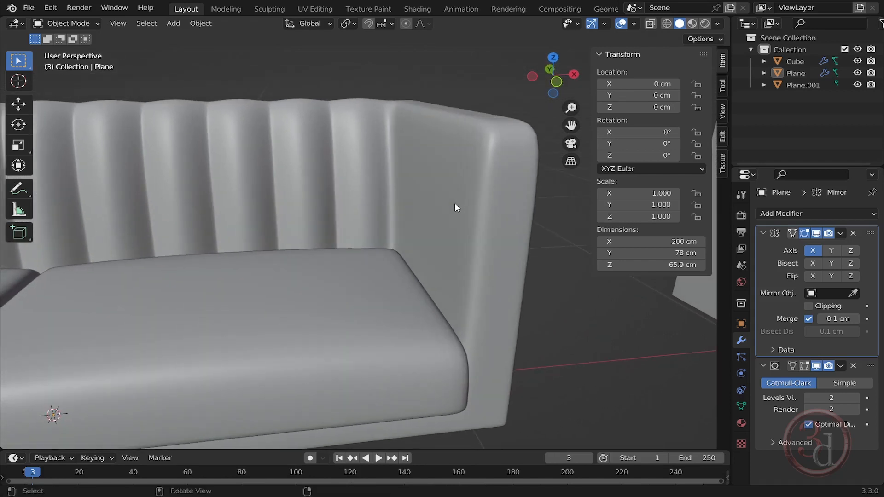
# - In Edit Mode on the sofa body, select the edge loop running along the armrest's inner top edge
pyautogui.click(472, 215)
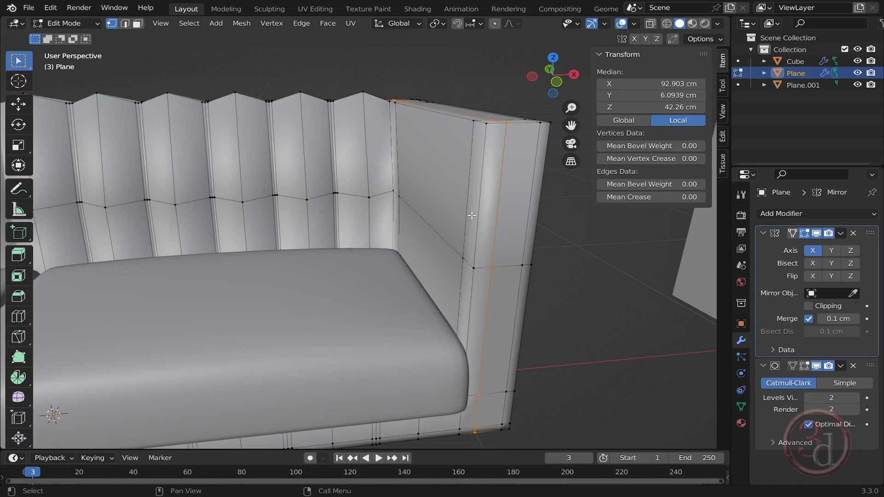
pyautogui.press('2')
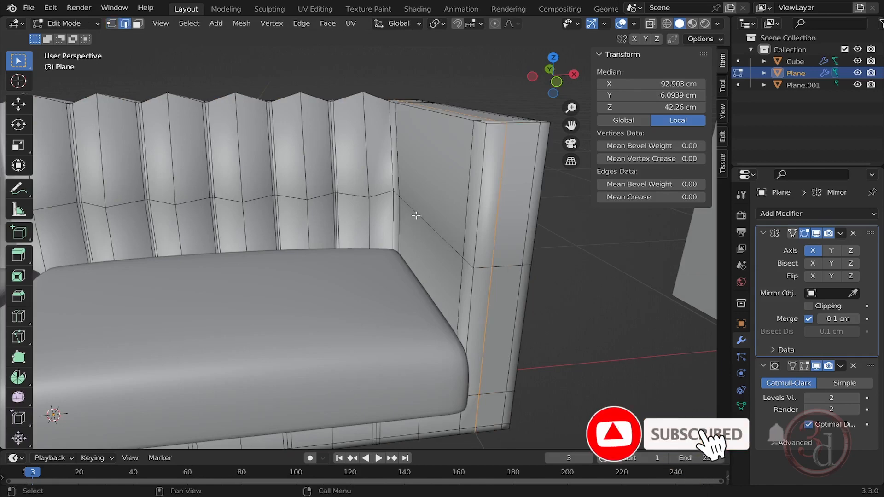
pyautogui.moveTo(416, 216); pyautogui.dragTo(537, 263, button='middle')
pyautogui.keyDown('shift'); pyautogui.click(537, 262); pyautogui.keyUp('shift')
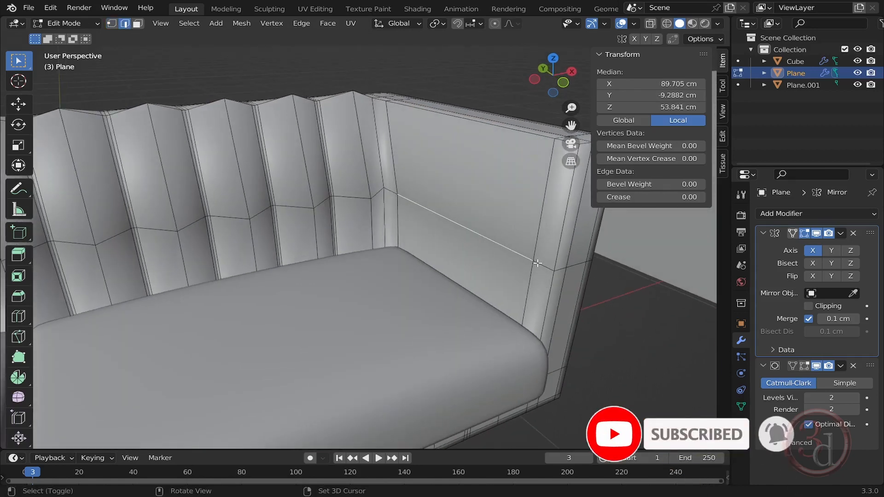
pyautogui.keyDown('shift'); pyautogui.click(540, 265); pyautogui.keyUp('shift')
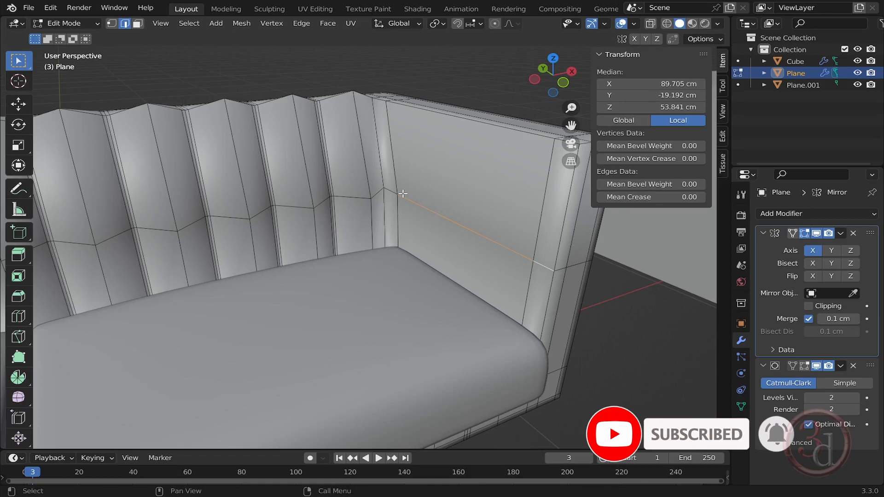
pyautogui.moveTo(403, 194); pyautogui.dragTo(428, 265, button='middle')
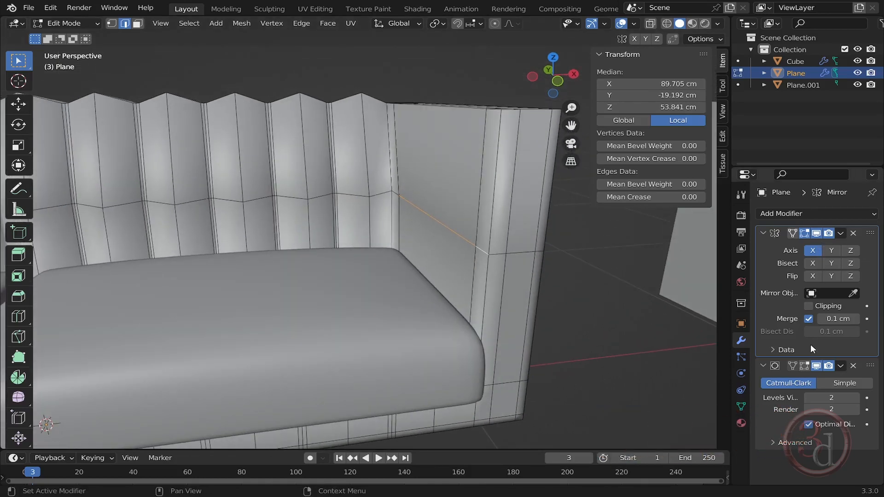
# - Show the subdivision on the cage and move the selected armrest edge loop -1.2831 cm along X
pyautogui.click(803, 366)
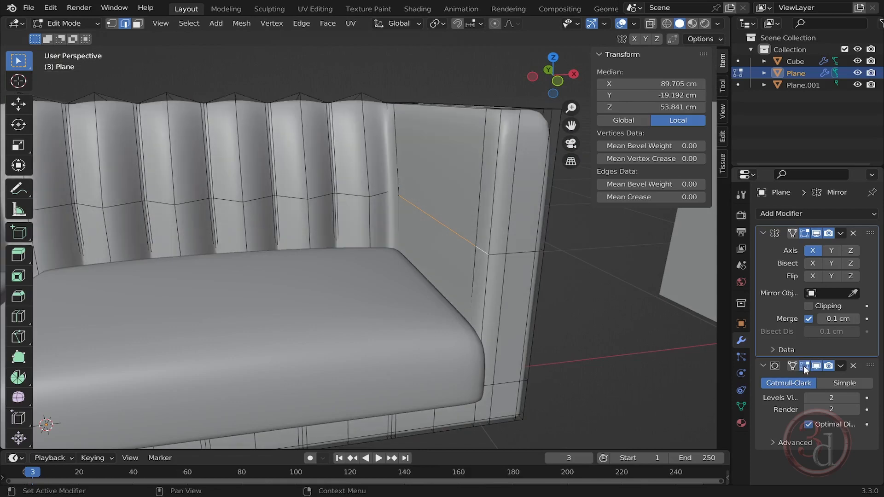
pyautogui.moveTo(461, 190); pyautogui.dragTo(463, 203, button='middle')
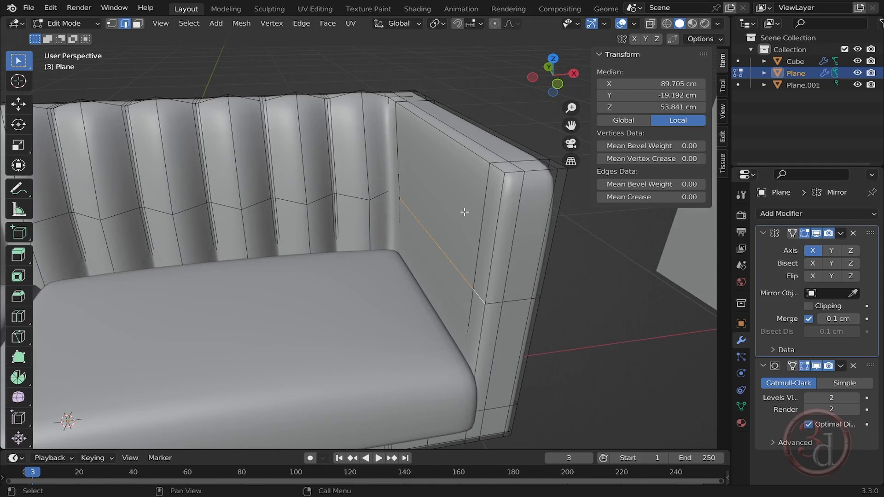
pyautogui.press('g')
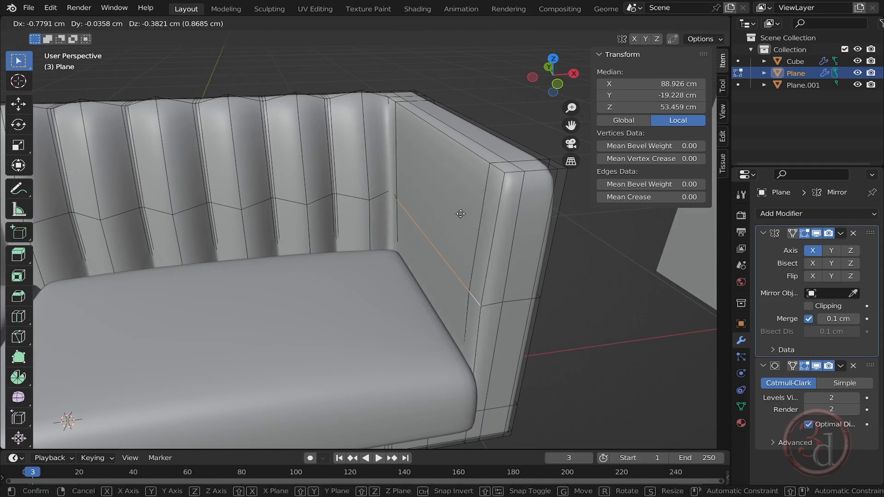
pyautogui.press('x')
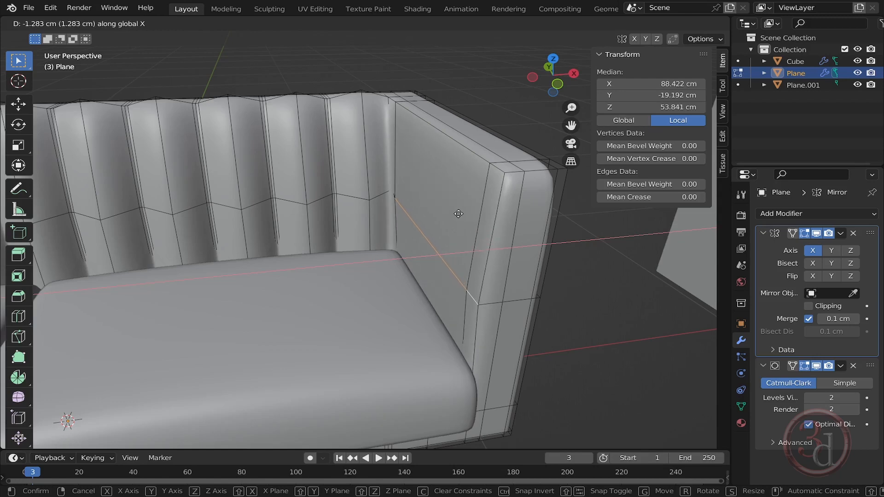
pyautogui.click(459, 214)
pyautogui.moveTo(459, 214); pyautogui.dragTo(433, 217, button='middle')
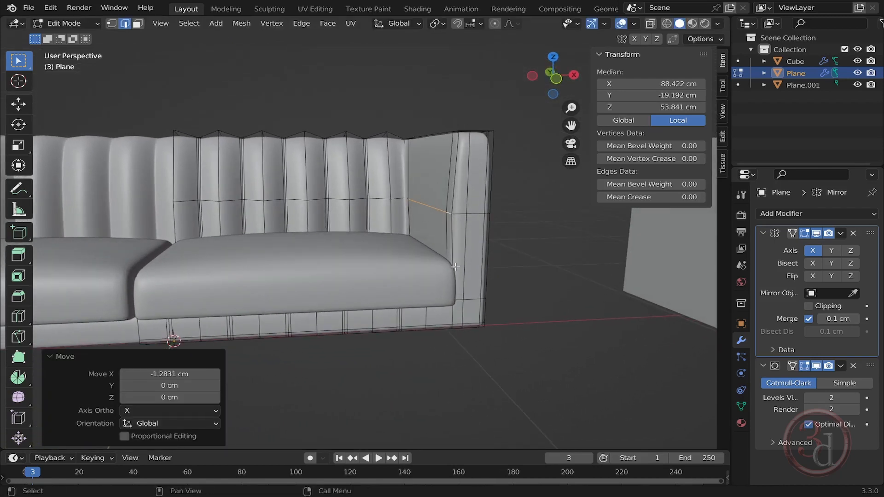
# - Check the reshaped armrest from different viewpoints in Object Mode
pyautogui.moveTo(456, 276); pyautogui.dragTo(438, 315, button='middle')
pyautogui.press('Tab')
pyautogui.moveTo(522, 291); pyautogui.dragTo(556, 332)
pyautogui.scroll(-4, 516, 290)
pyautogui.moveTo(388, 268); pyautogui.dragTo(352, 271, button='middle')
pyautogui.scroll(4, 460, 199)
pyautogui.scroll(3, 460, 199)
# - Select the edge loop along the armrest's top outer edge, lower it about 0.99 cm along Z, and leave Edit Mode
pyautogui.press('Tab')
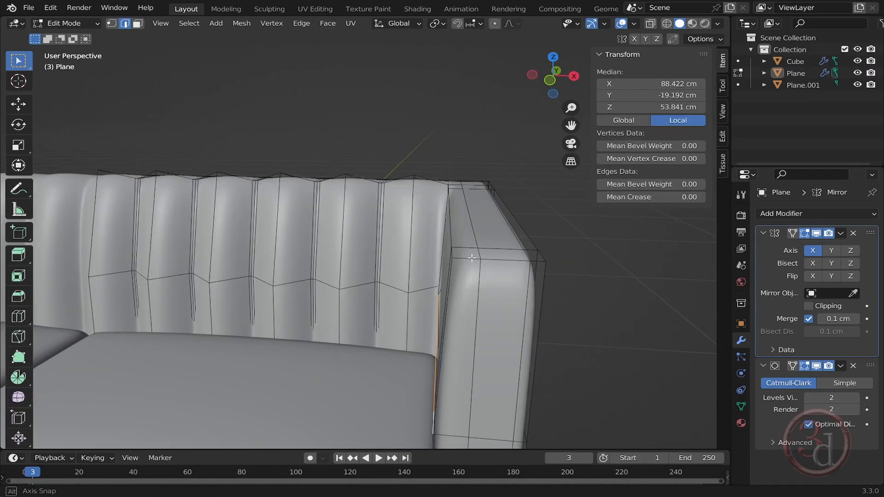
pyautogui.scroll(3, 501, 215)
pyautogui.click(499, 213)
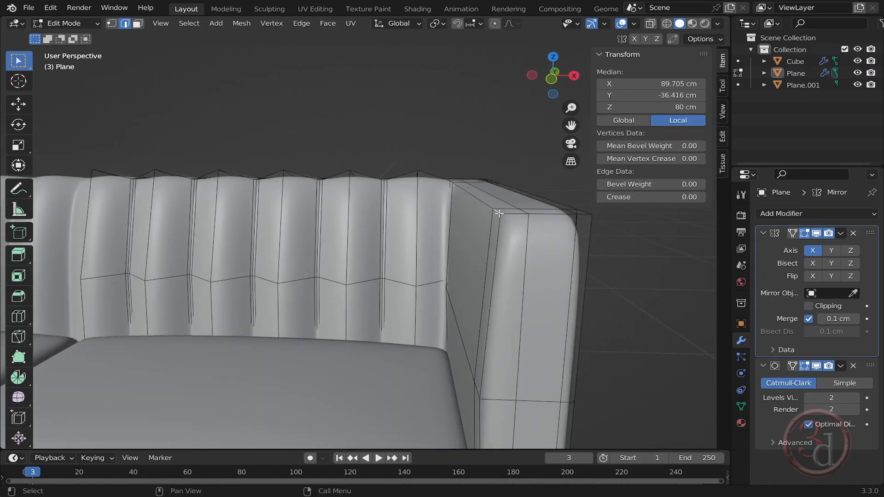
pyautogui.keyDown('shift'); pyautogui.click(476, 201); pyautogui.keyUp('shift')
pyautogui.moveTo(476, 201); pyautogui.dragTo(455, 248, button='middle')
pyautogui.keyDown('shift'); pyautogui.click(458, 189); pyautogui.keyUp('shift')
pyautogui.scroll(-4, 453, 190)
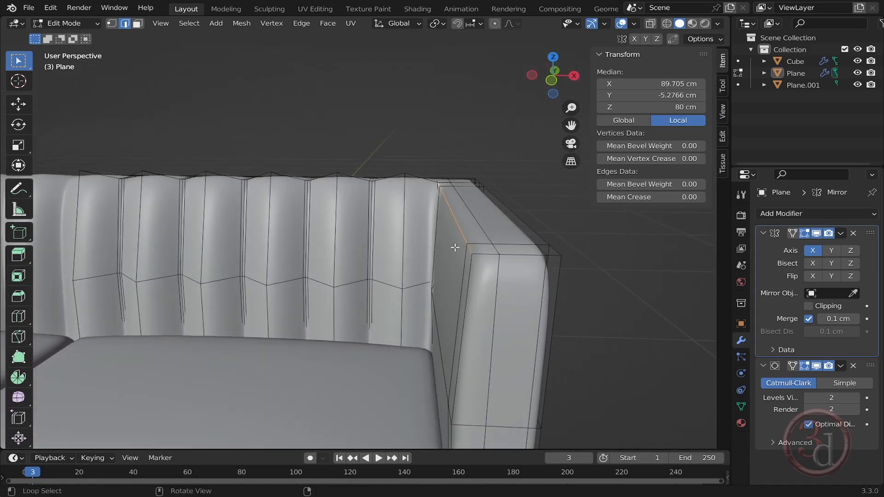
pyautogui.press('g')
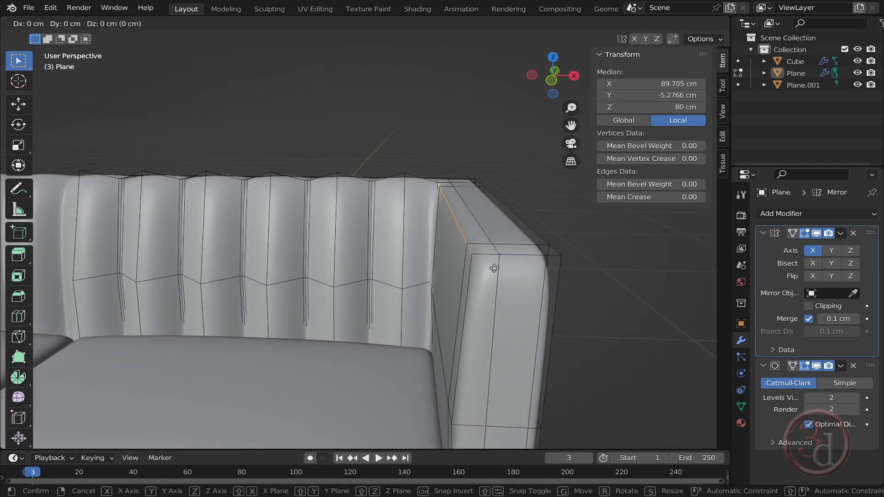
pyautogui.press('z')
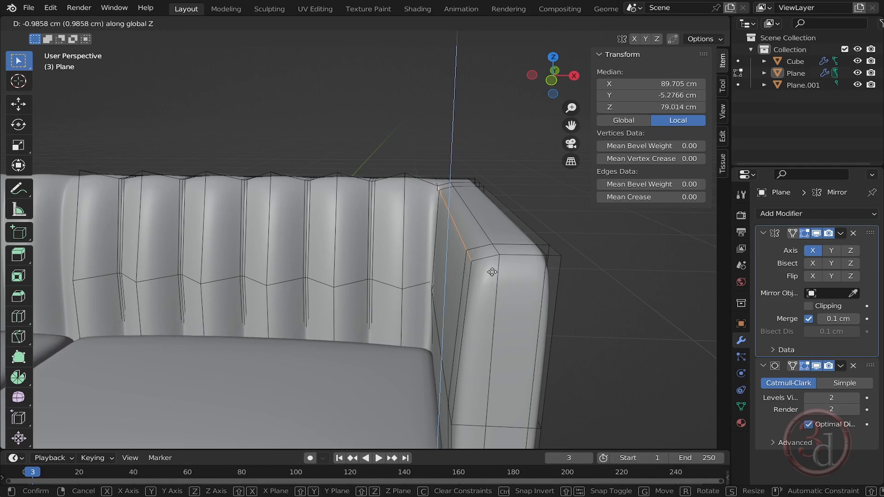
pyautogui.click(491, 271)
pyautogui.press('Tab')
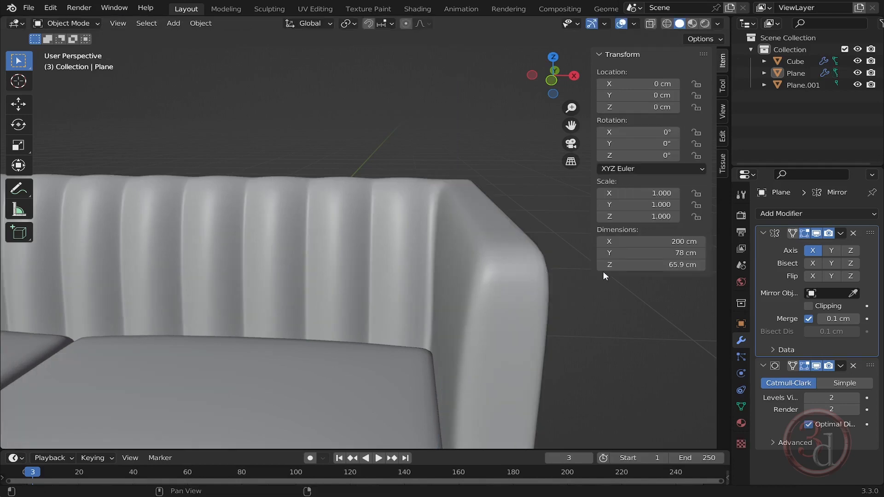
# - Add a plane at the origin and set its X and Y dimensions to 5 cm
pyautogui.moveTo(603, 272); pyautogui.dragTo(434, 291, button='middle')
pyautogui.hotkey('shift', 'a')
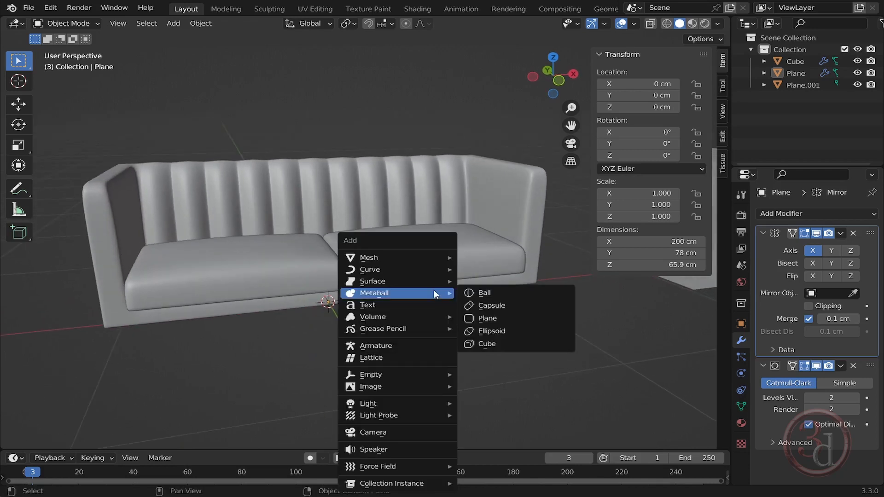
pyautogui.moveTo(435, 254)
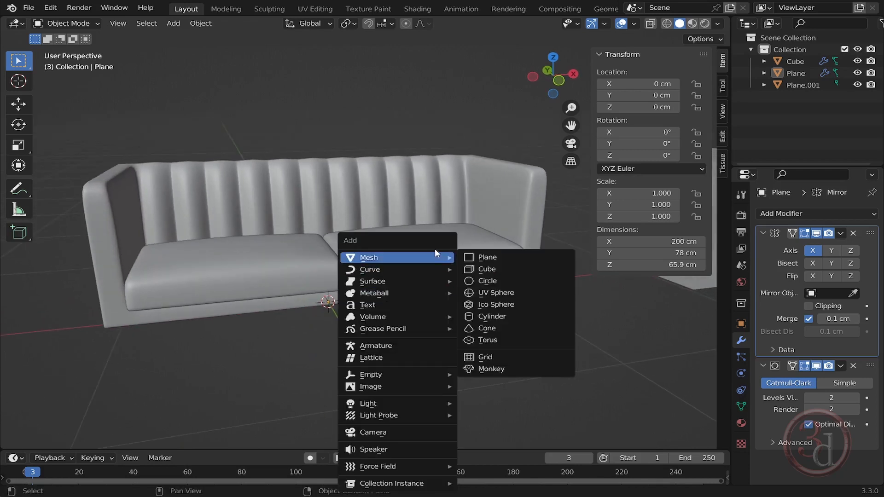
pyautogui.click(482, 261)
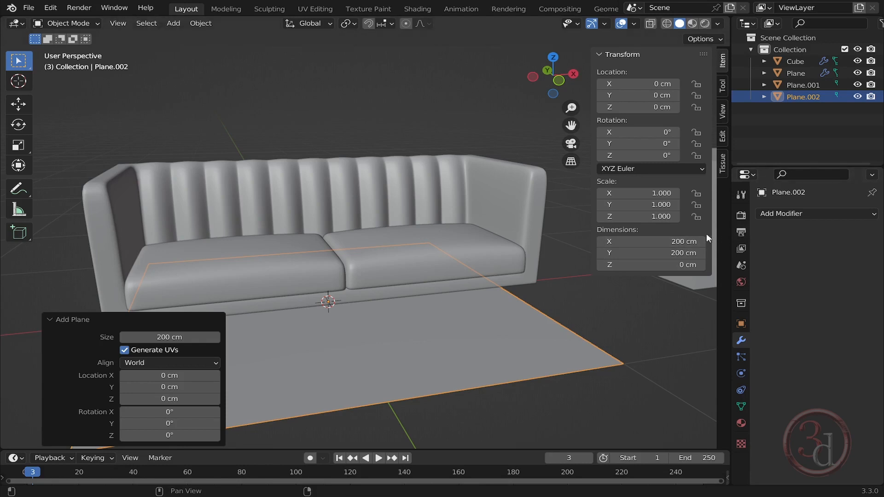
pyautogui.click(660, 242)
pyautogui.moveTo(659, 242); pyautogui.dragTo(660, 253)
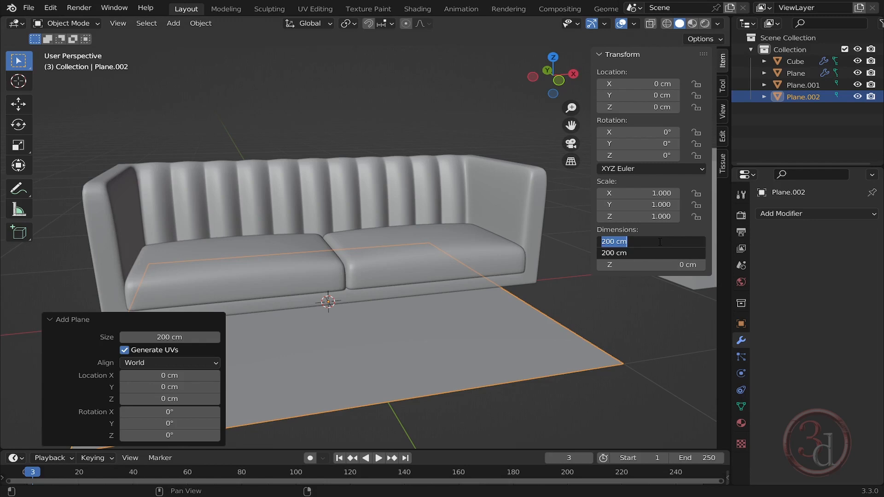
pyautogui.write('5')
pyautogui.press('Return')
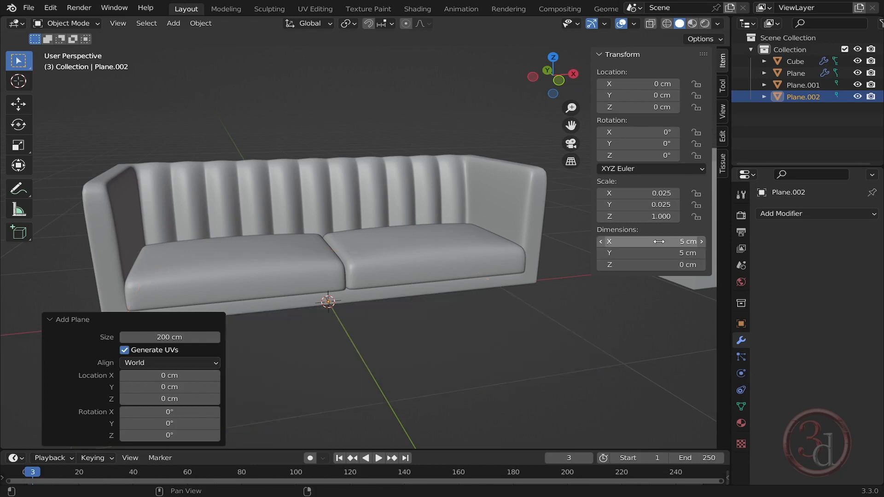
# - Extrude the small plane's face upward about 14.7 cm to form a sofa leg, then leave Edit Mode
pyautogui.moveTo(386, 355); pyautogui.dragTo(426, 342, button='middle')
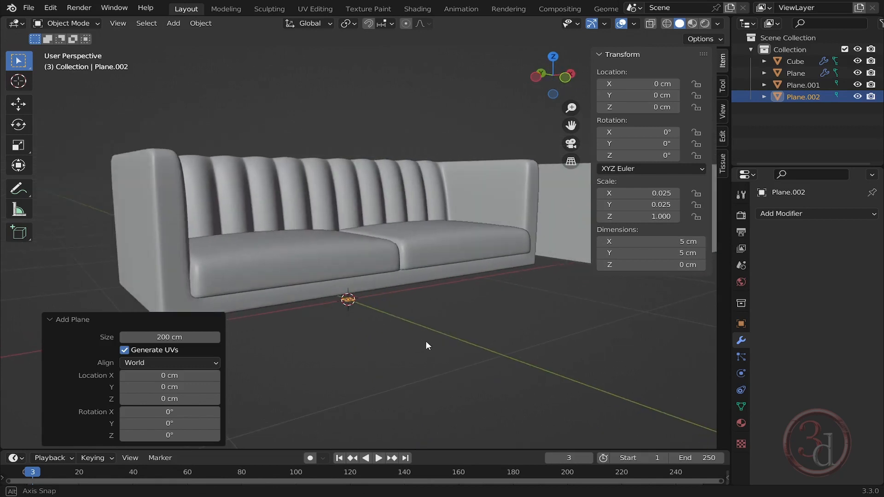
pyautogui.scroll(4, 380, 295)
pyautogui.moveTo(377, 306); pyautogui.dragTo(354, 288, button='middle')
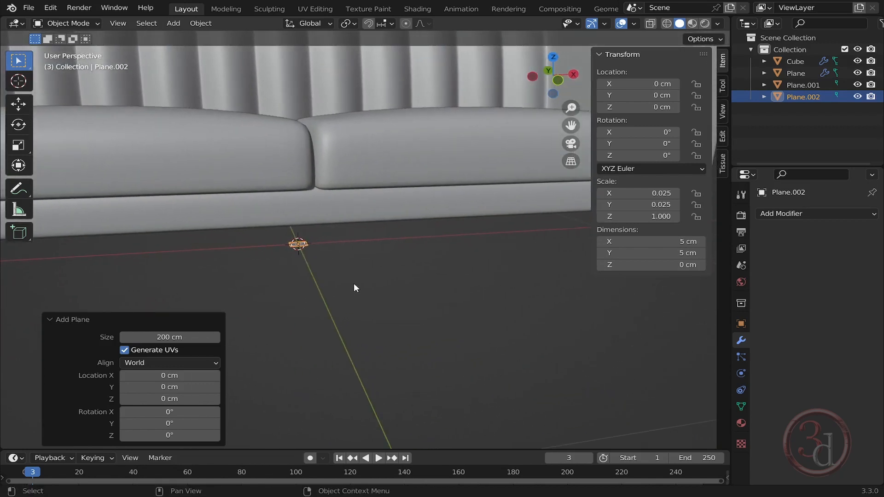
pyautogui.press('Tab')
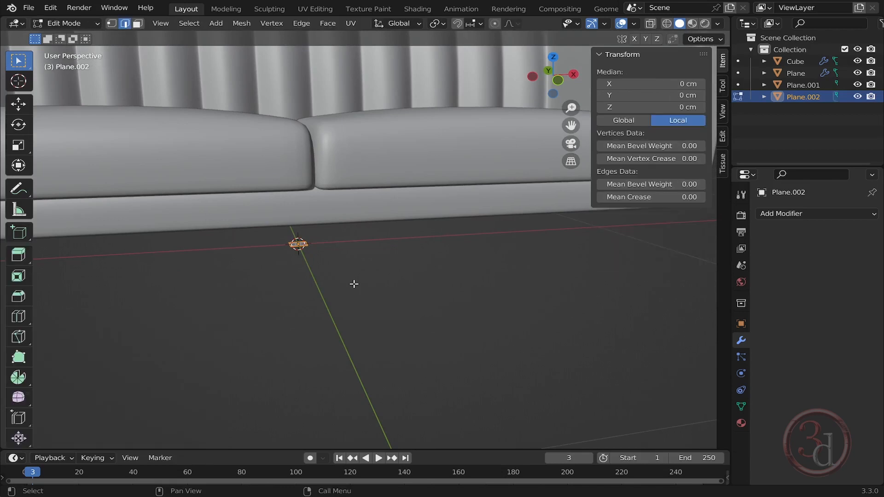
pyautogui.click(280, 290)
pyautogui.moveTo(232, 302); pyautogui.dragTo(325, 224)
pyautogui.press('e')
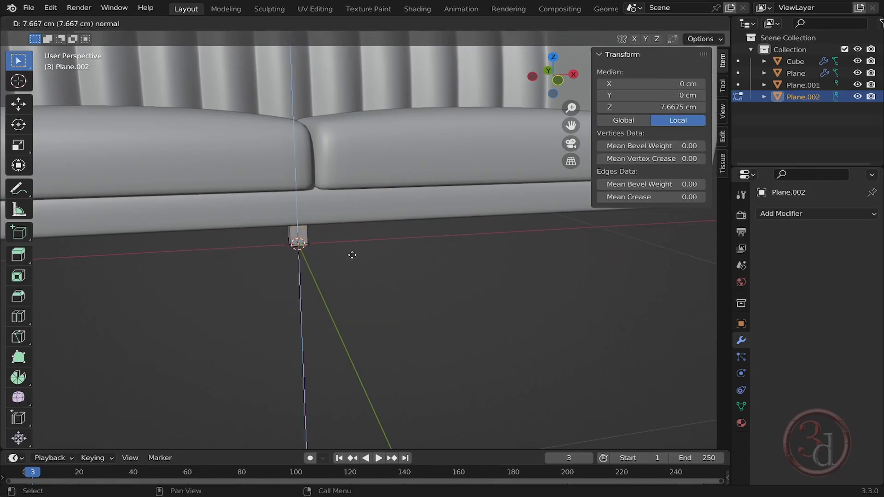
pyautogui.click(352, 236)
pyautogui.moveTo(395, 286); pyautogui.dragTo(377, 275, button='middle')
pyautogui.press('`')
pyautogui.click(347, 225)
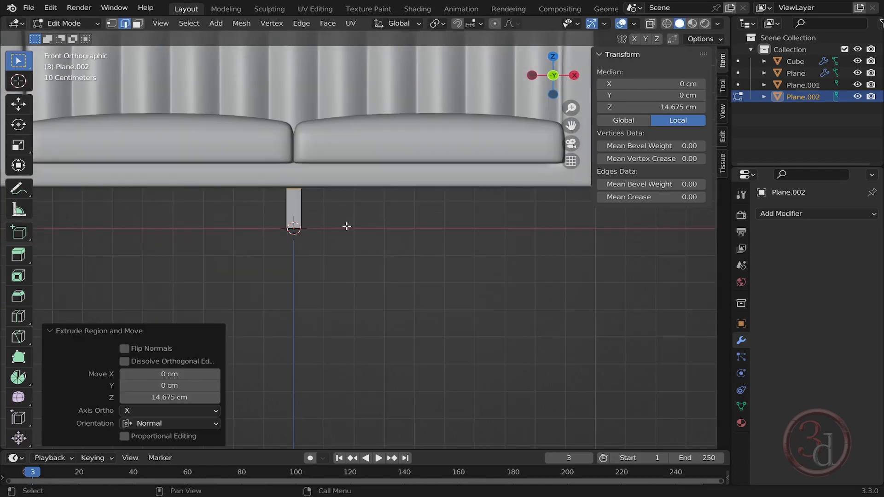
pyautogui.scroll(-3, 402, 251)
pyautogui.scroll(2, 376, 253)
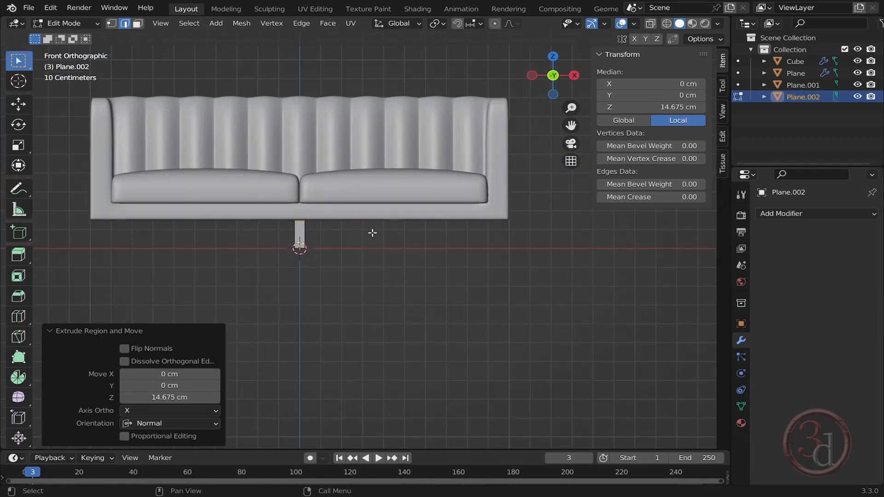
pyautogui.press('Tab')
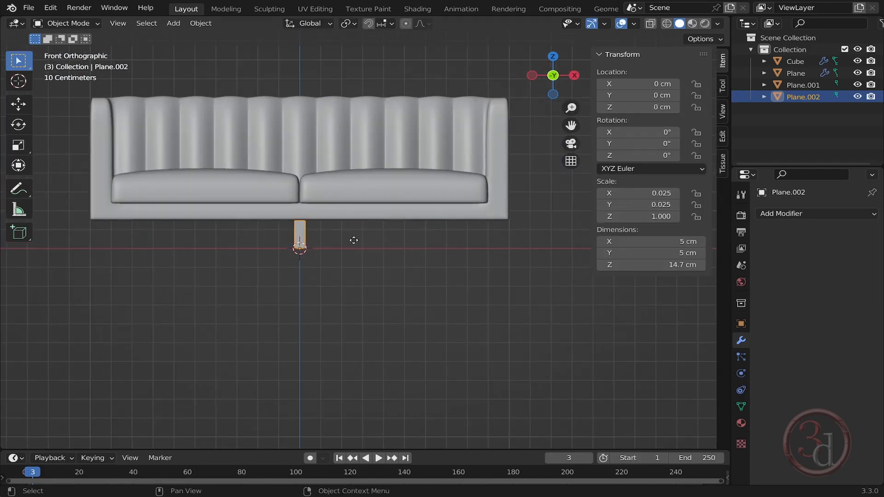
# - Move the leg 89.911 cm along X to sit under the sofa's end
pyautogui.press('g')
pyautogui.press('x')
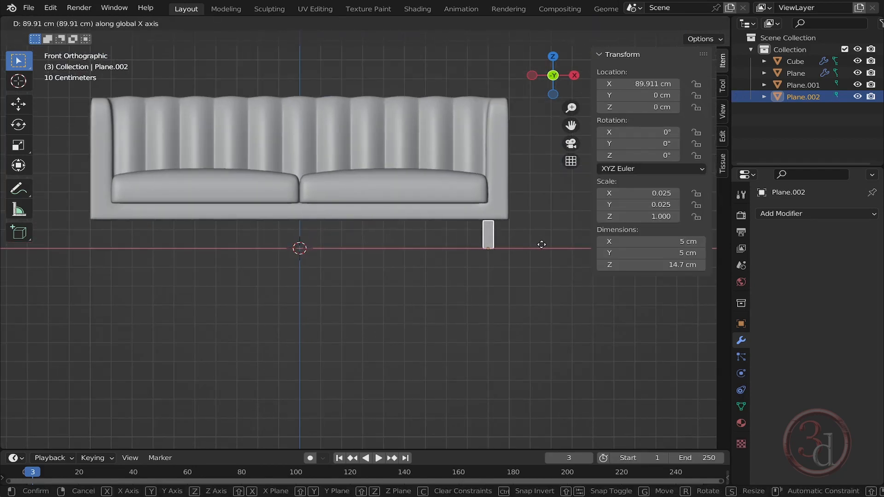
pyautogui.click(542, 246)
pyautogui.scroll(4, 513, 228)
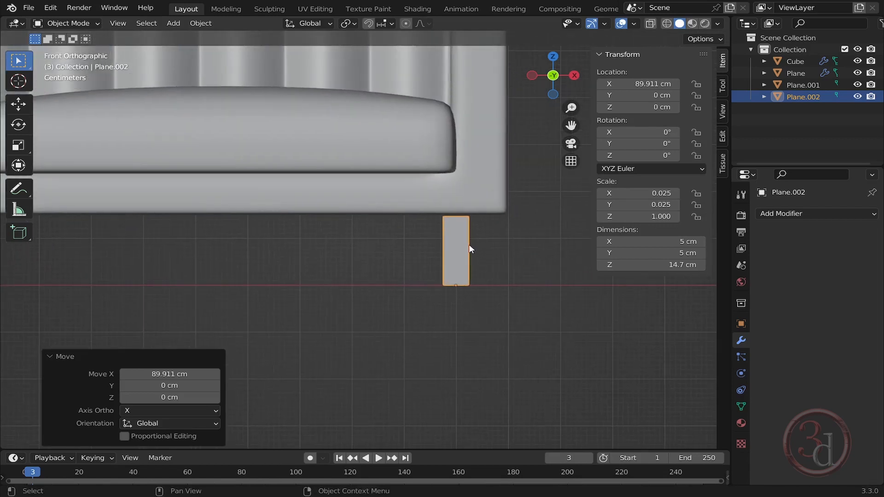
# - Enter Edit Mode in wireframe view and shift the leg's bottom vertices about 4.67 cm along X to slant it
pyautogui.press('Tab')
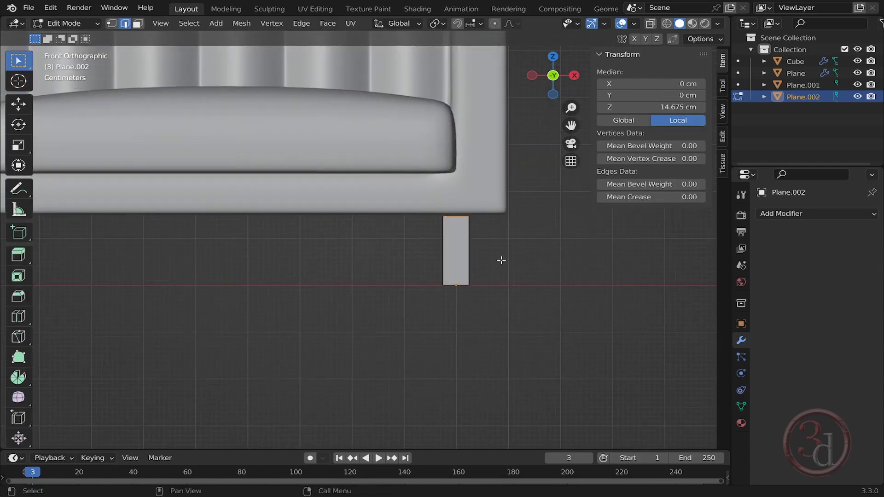
pyautogui.press('z')
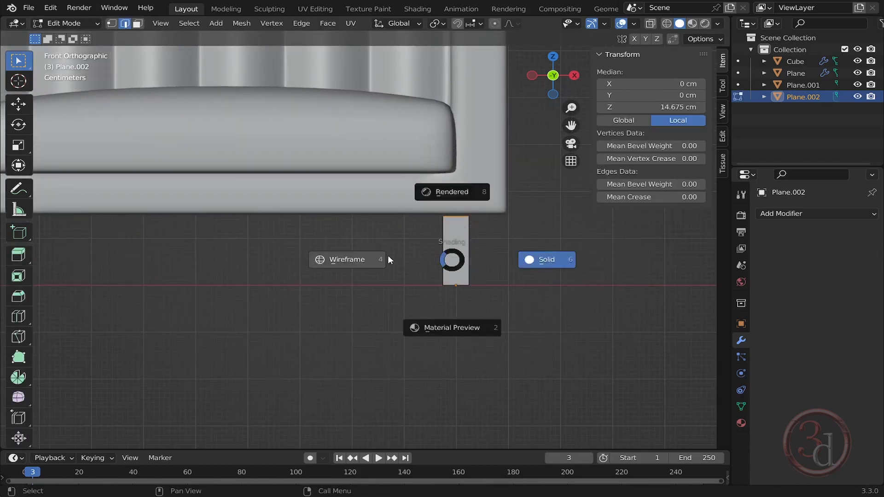
pyautogui.click(388, 255)
pyautogui.scroll(3, 511, 235)
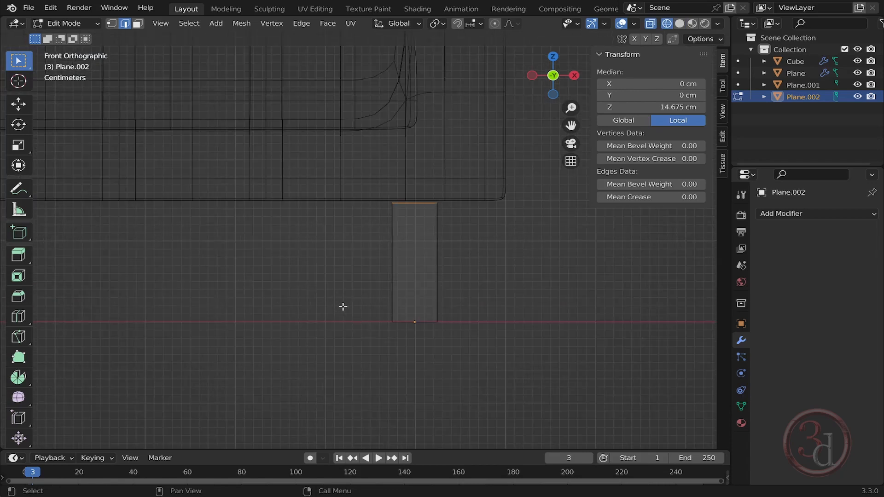
pyautogui.press('1')
pyautogui.moveTo(315, 277); pyautogui.dragTo(487, 363)
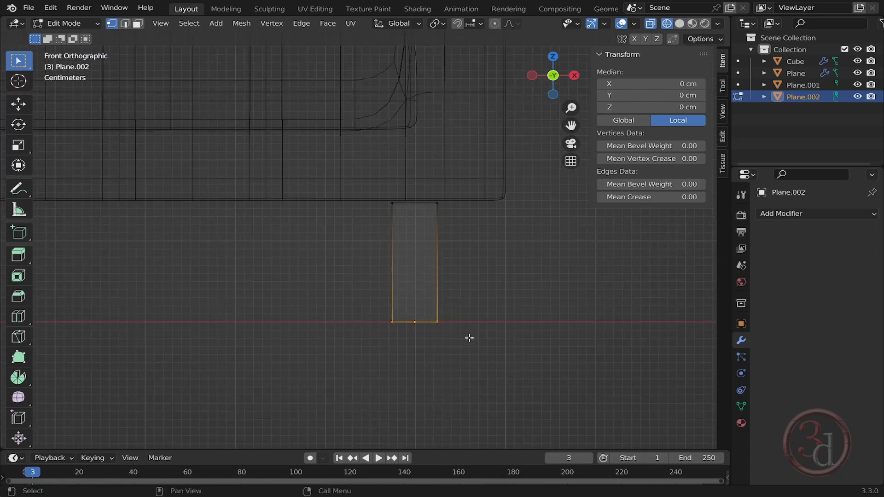
pyautogui.press('g')
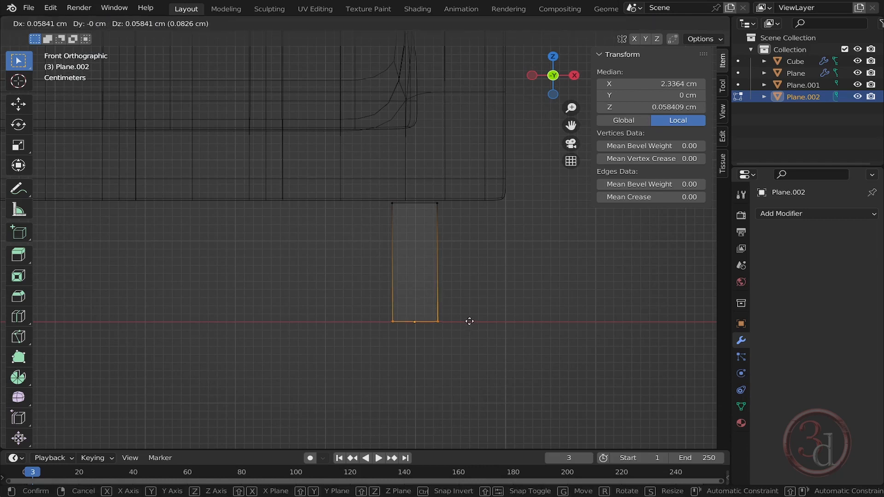
pyautogui.press('x')
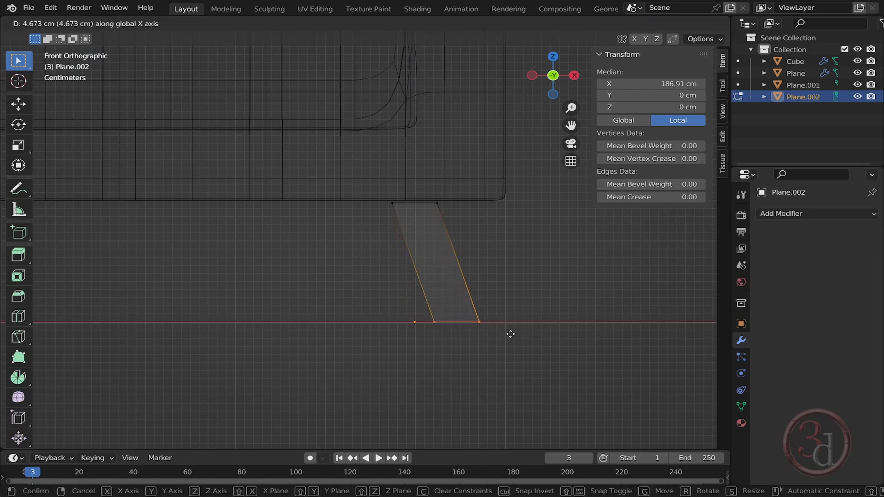
pyautogui.click(511, 334)
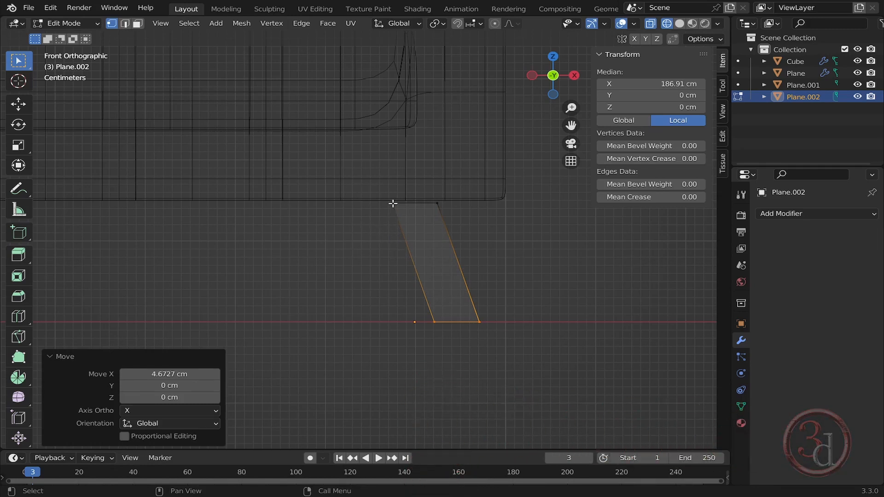
# - Rotate the leg's top edge by about -41.4° and lower it about 1.34 cm along Z
pyautogui.moveTo(351, 178); pyautogui.dragTo(476, 242)
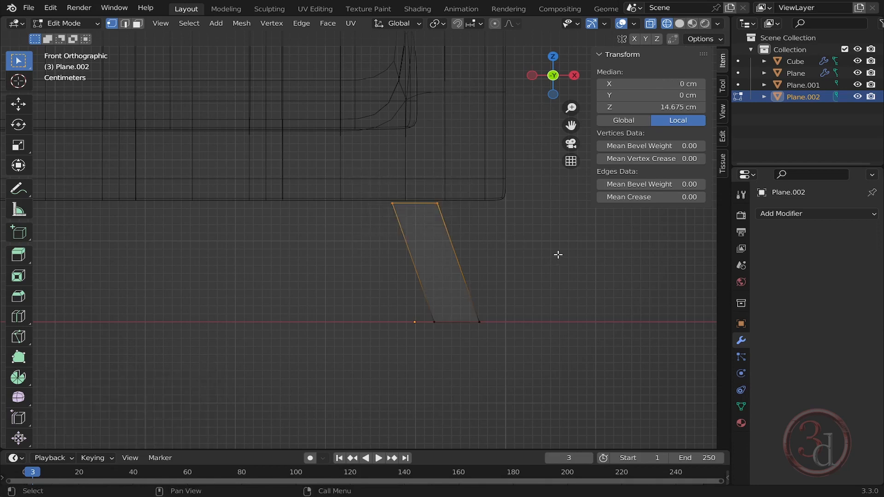
pyautogui.press('r')
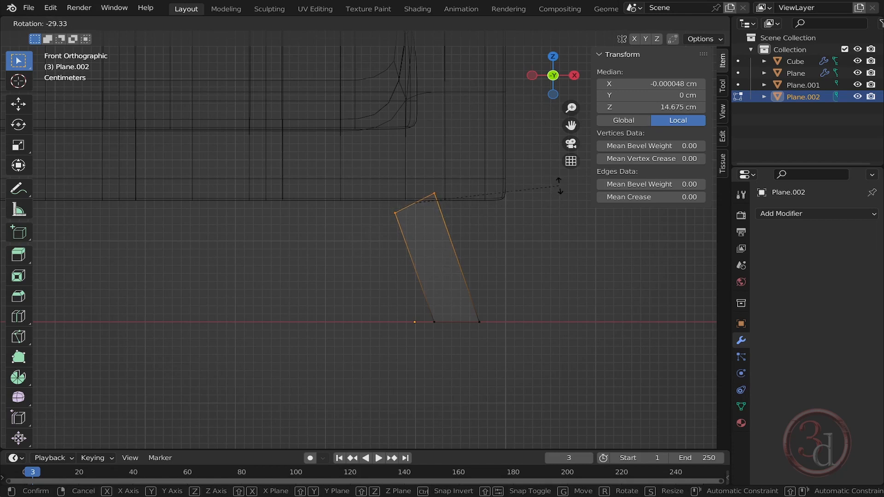
pyautogui.click(544, 162)
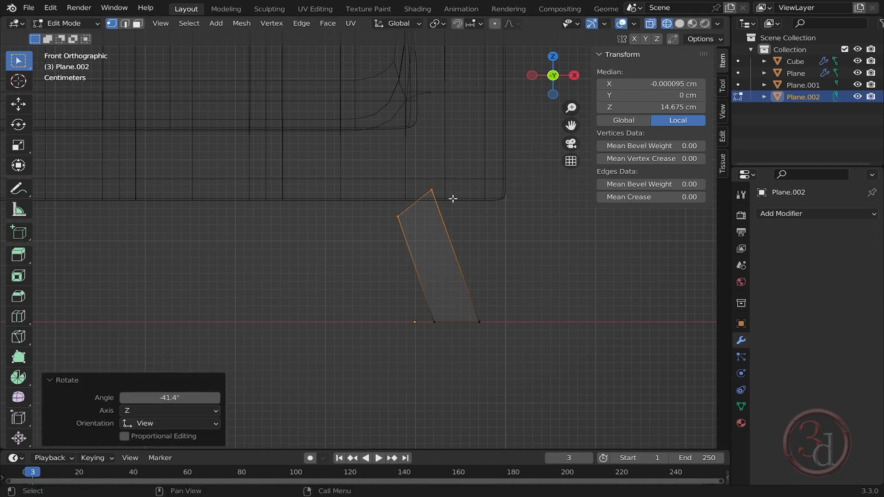
pyautogui.press('g')
pyautogui.press('z')
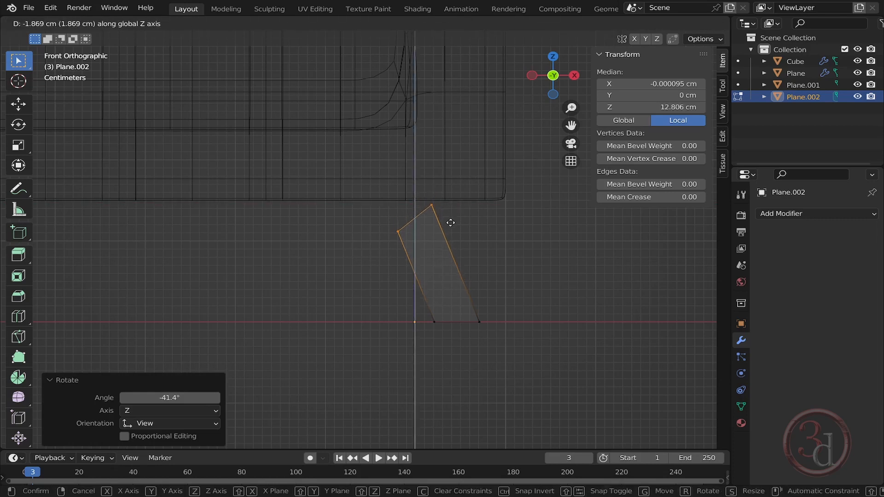
pyautogui.click(448, 219)
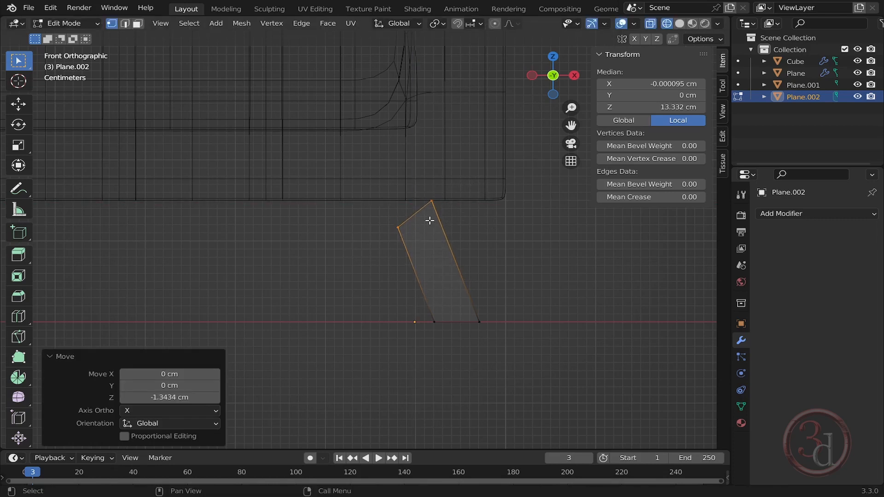
# - Extrude the top edge and move it about 15.65 cm along negative X to form a horizontal rail
pyautogui.press('g')
pyautogui.press('z')
pyautogui.press('z')
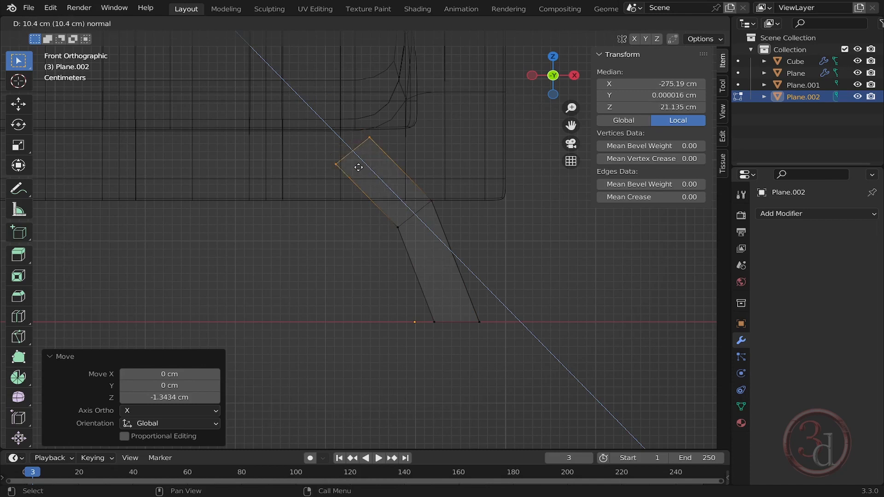
pyautogui.rightClick(361, 168)
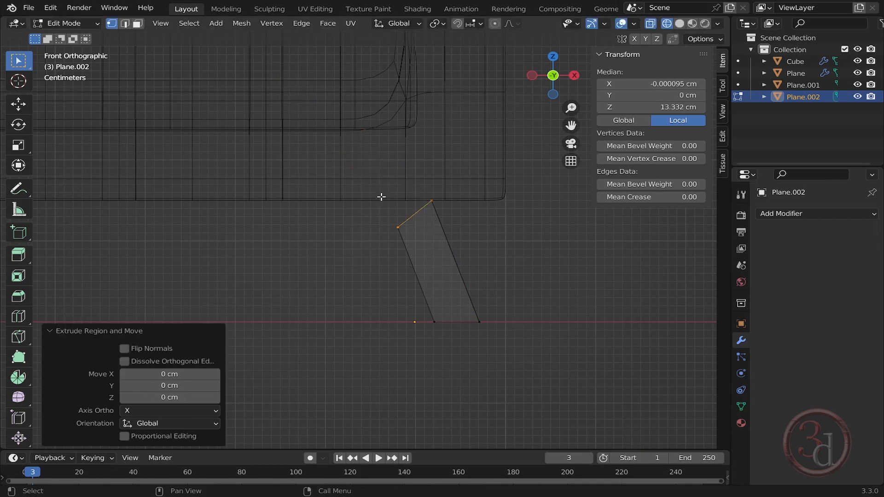
pyautogui.press('g')
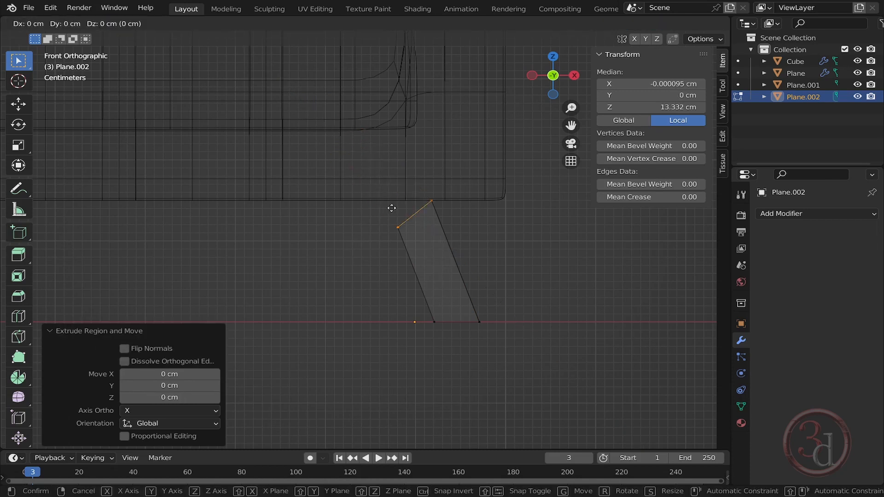
pyautogui.press('x')
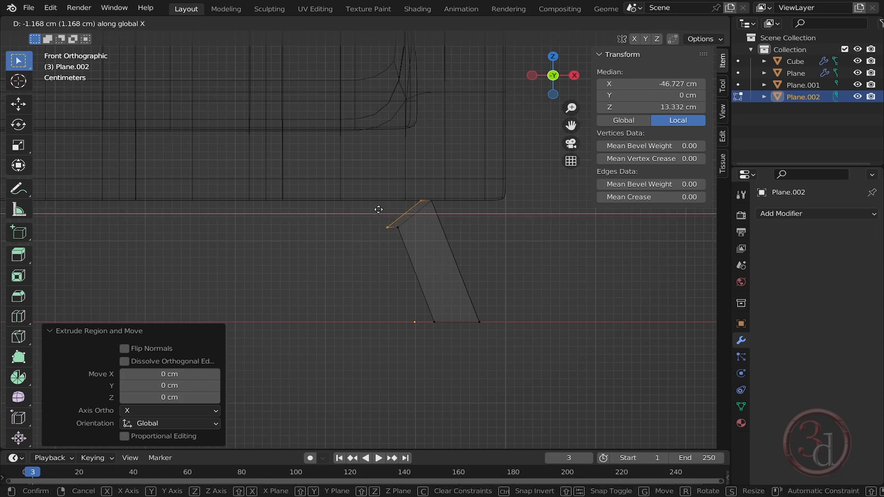
pyautogui.click(250, 208)
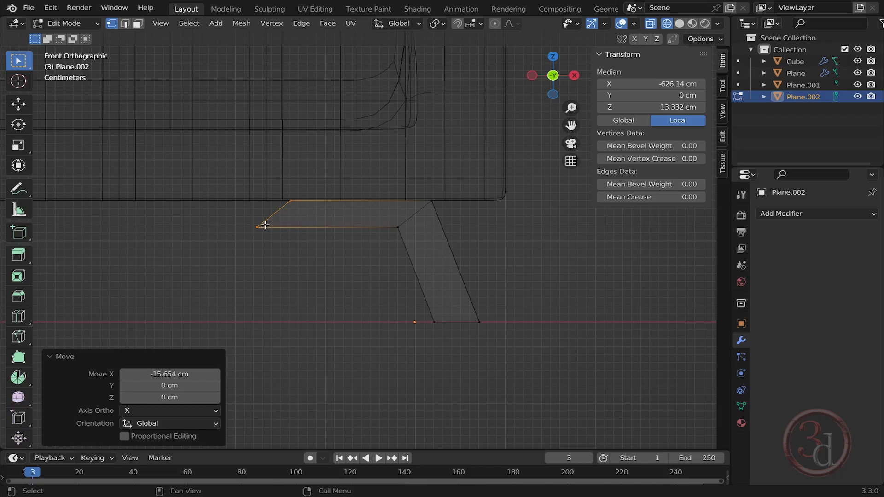
pyautogui.press('s')
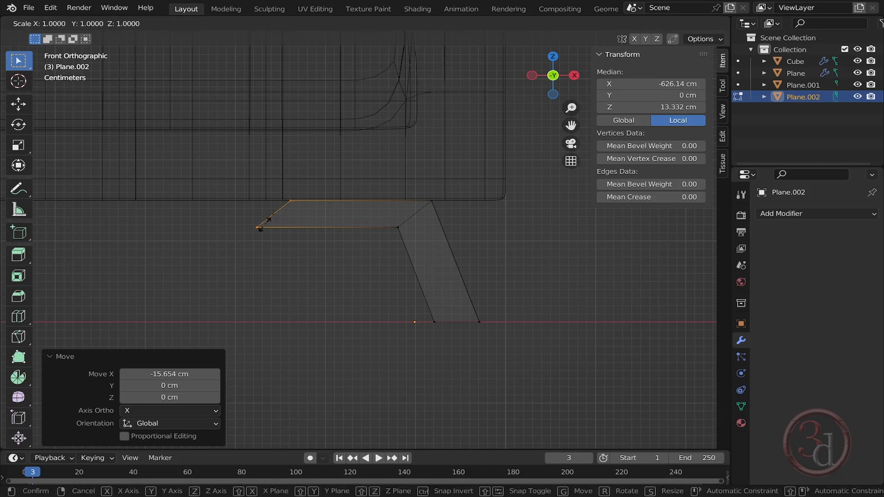
pyautogui.press('0')
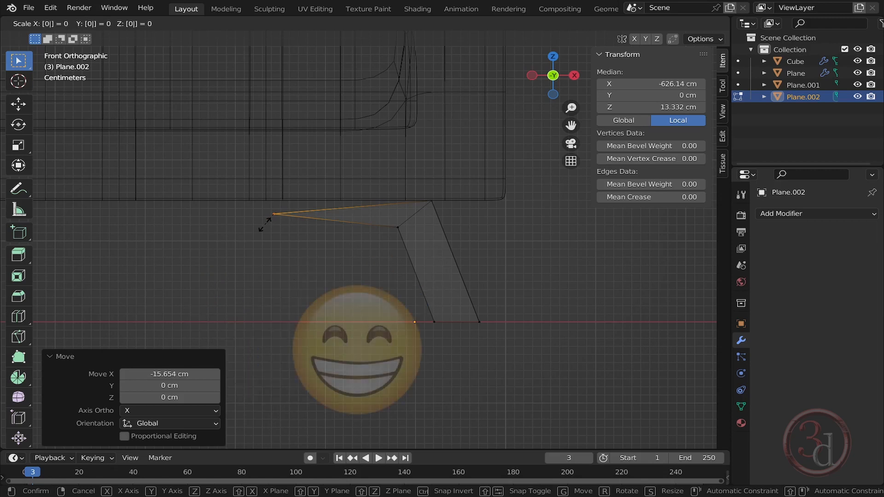
pyautogui.press('Escape')
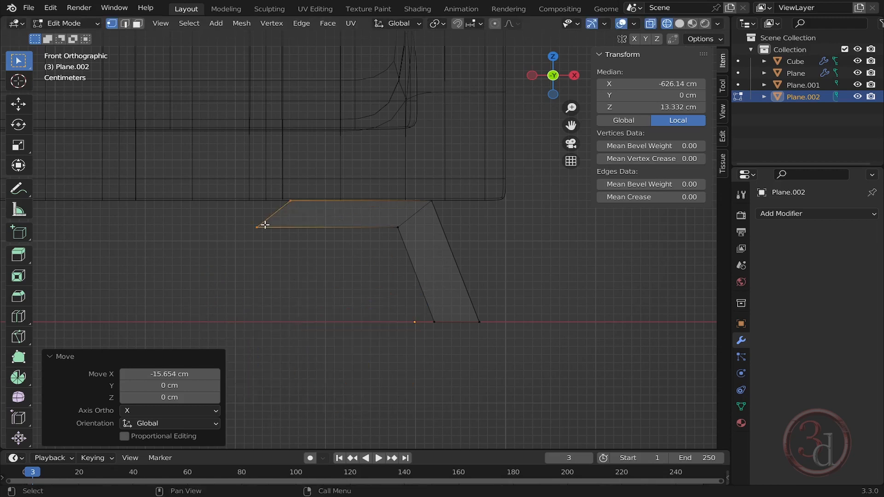
# - Scale the rail's end edge to 0 along X to make it vertical
pyautogui.press('s')
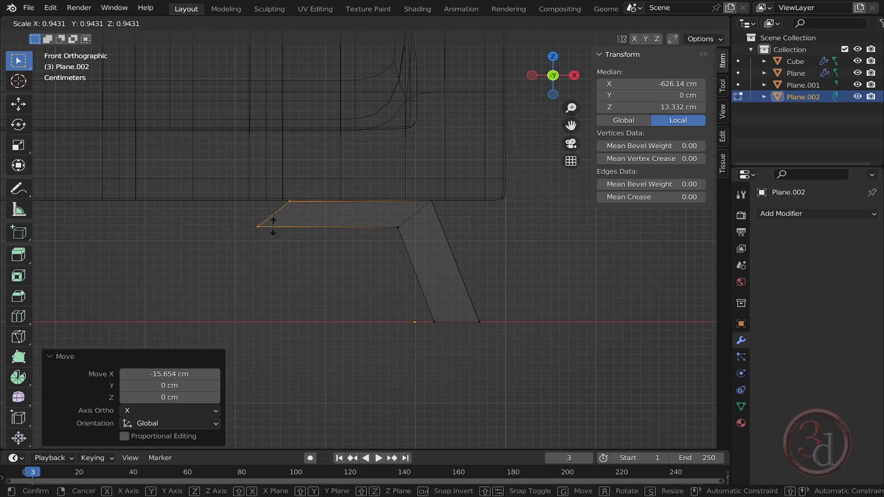
pyautogui.press('x')
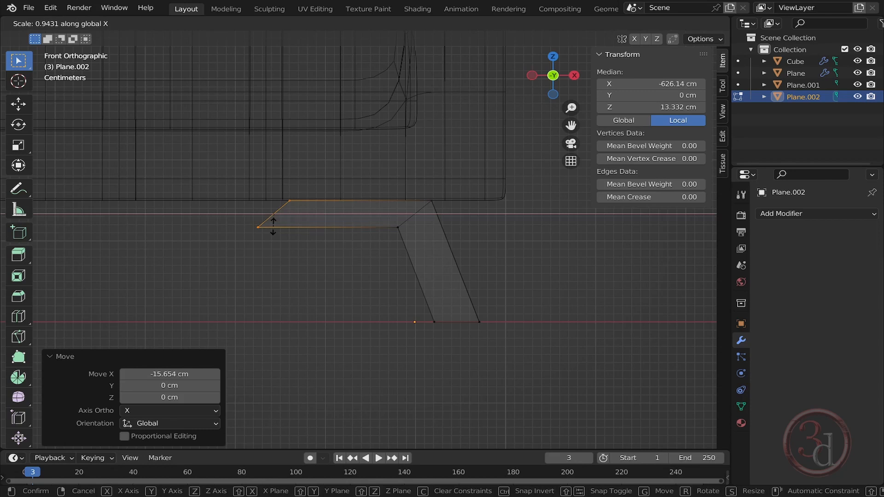
pyautogui.write('0')
pyautogui.press('Return')
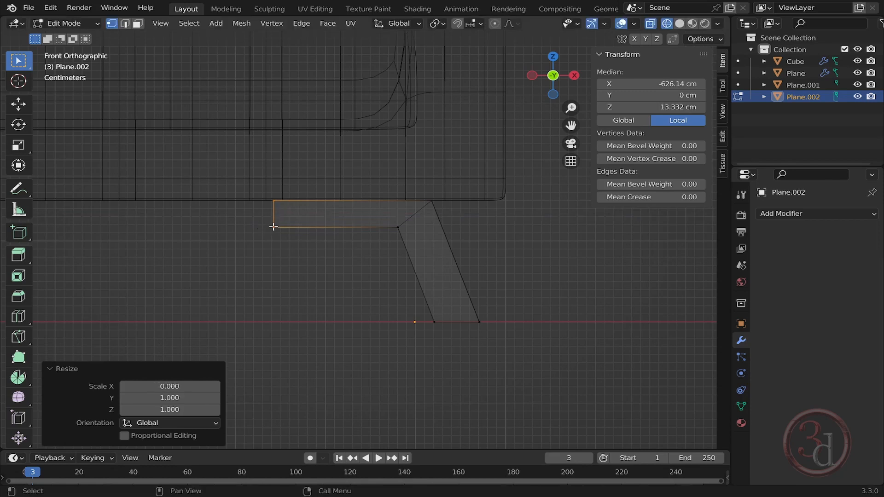
# - Return to Object Mode and apply all transforms to the leg object
pyautogui.keyDown('shift'); pyautogui.moveTo(310, 229); pyautogui.dragTo(438, 227, button='middle'); pyautogui.keyUp('shift')
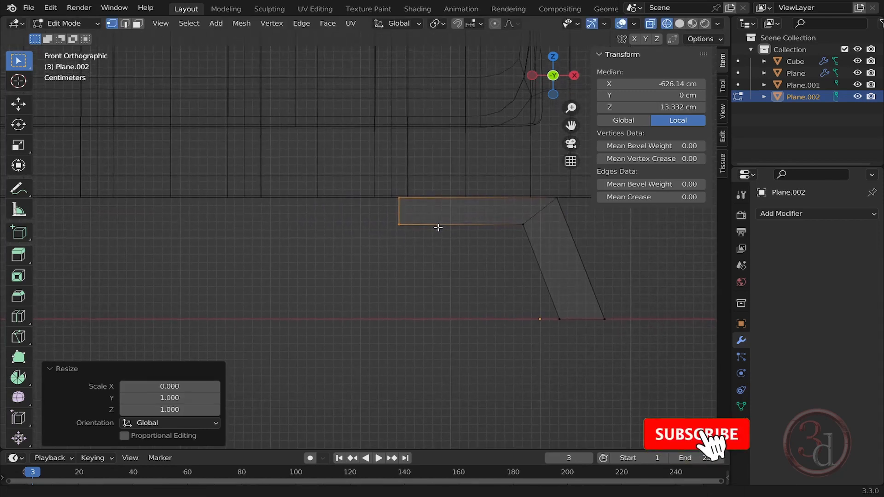
pyautogui.scroll(-3, 438, 228)
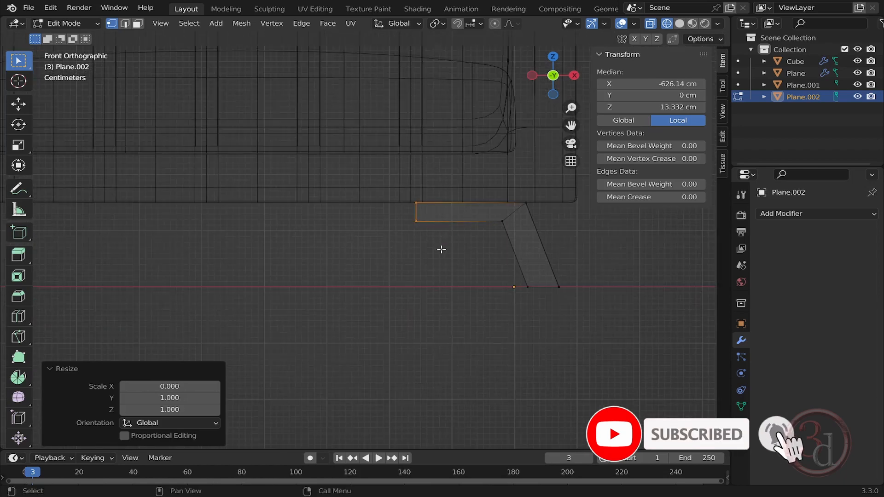
pyautogui.scroll(-1, 440, 248)
pyautogui.keyDown('shift'); pyautogui.moveTo(419, 255); pyautogui.dragTo(472, 225, button='middle'); pyautogui.keyUp('shift')
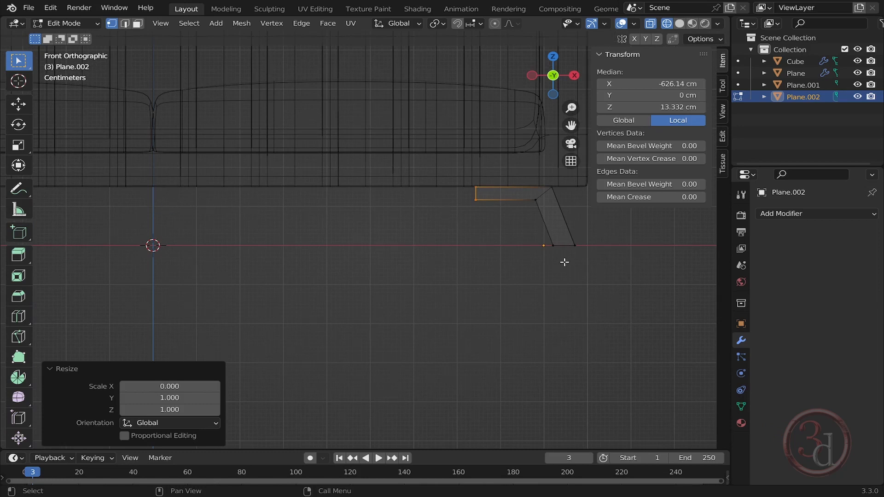
pyautogui.keyDown('shift'); pyautogui.moveTo(519, 246); pyautogui.dragTo(502, 249, button='middle'); pyautogui.keyUp('shift')
pyautogui.press('Tab')
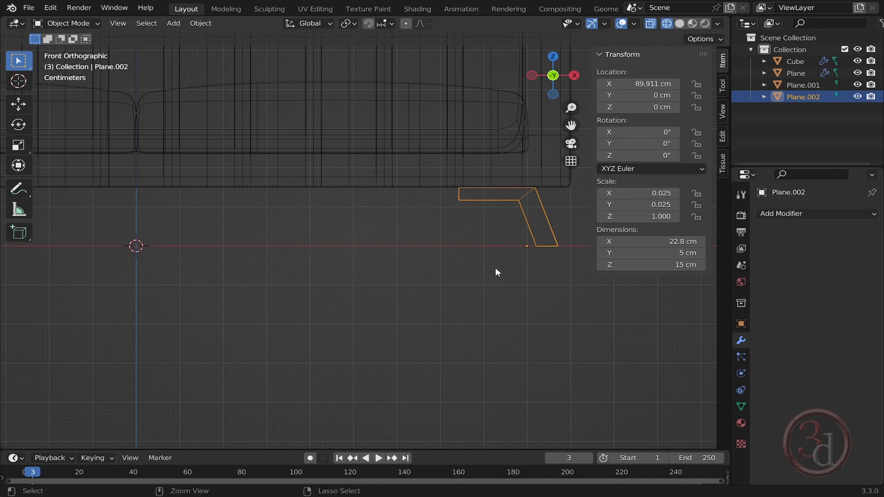
pyautogui.hotkey('ctrl', 'a')
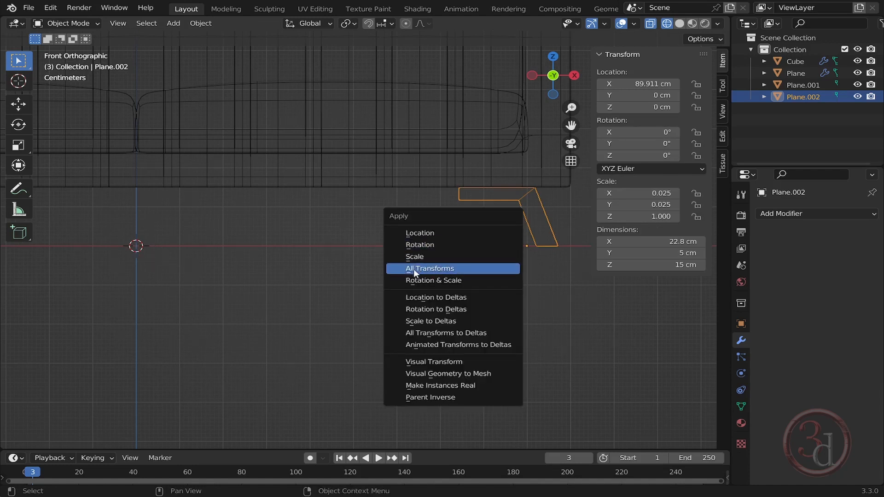
pyautogui.click(430, 270)
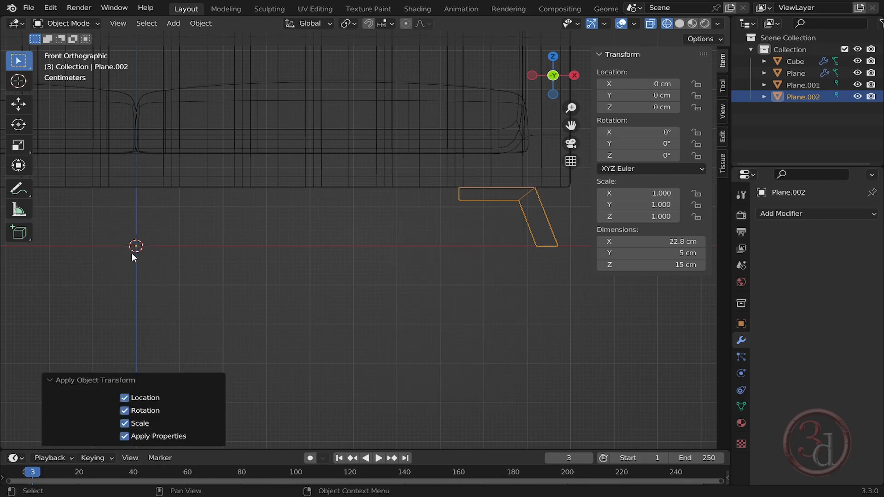
# - Set the rail end edge's median X to 0 cm in Edit Mode, then return to Object Mode
pyautogui.press('Tab')
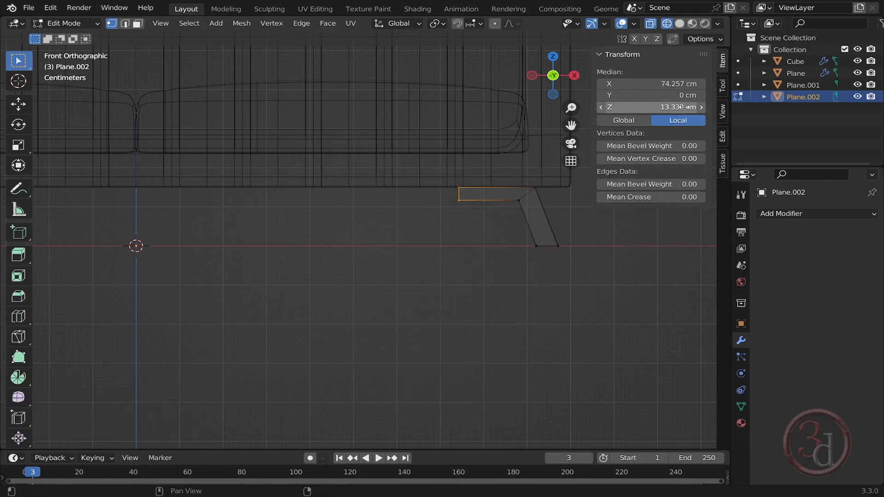
pyautogui.click(676, 84)
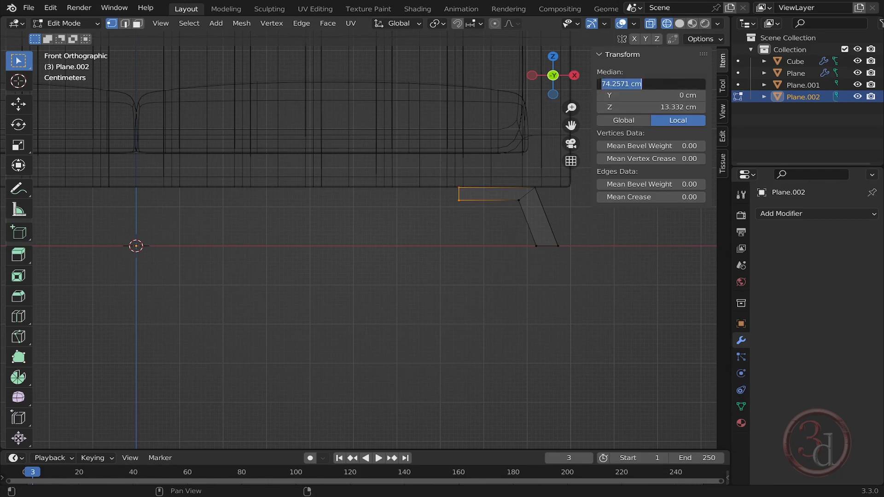
pyautogui.write('0')
pyautogui.press('Return')
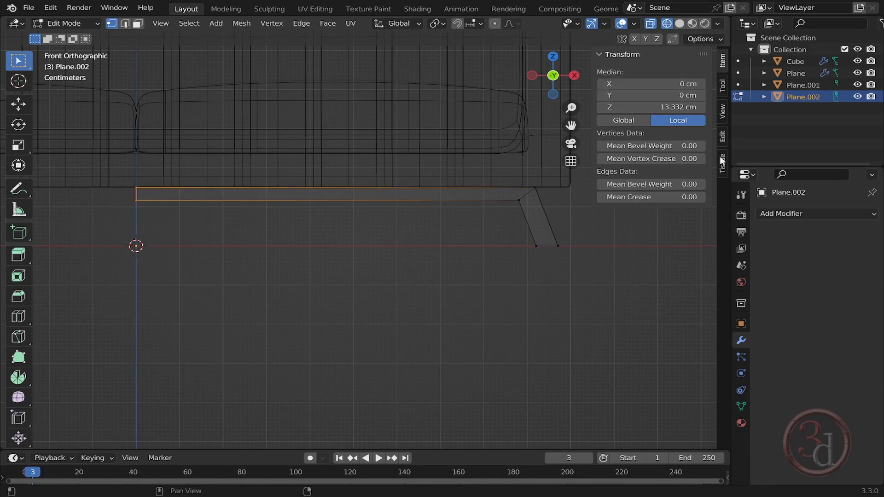
pyautogui.keyDown('shift'); pyautogui.moveTo(418, 249); pyautogui.dragTo(425, 260, button='middle'); pyautogui.keyUp('shift')
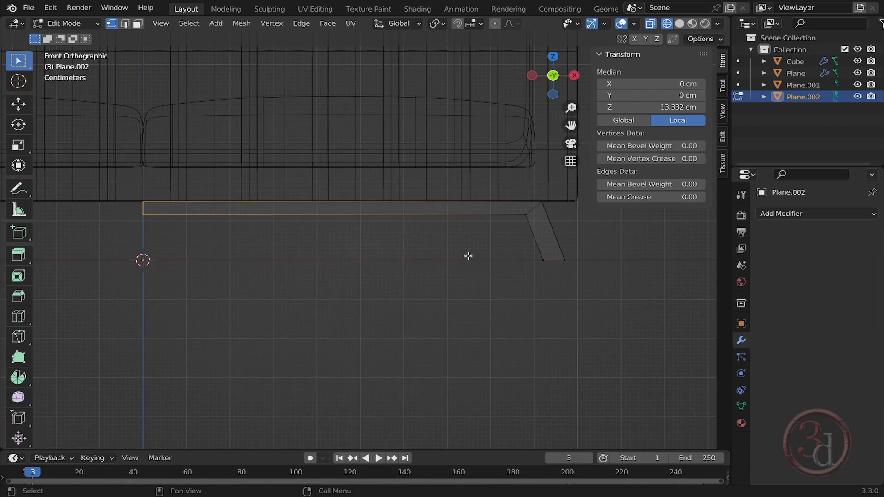
pyautogui.press('Tab')
# - Switch to the top orthographic view of the leg
pyautogui.keyDown('shift'); pyautogui.moveTo(400, 232); pyautogui.dragTo(374, 197, button='middle'); pyautogui.keyUp('shift')
pyautogui.scroll(-3, 374, 198)
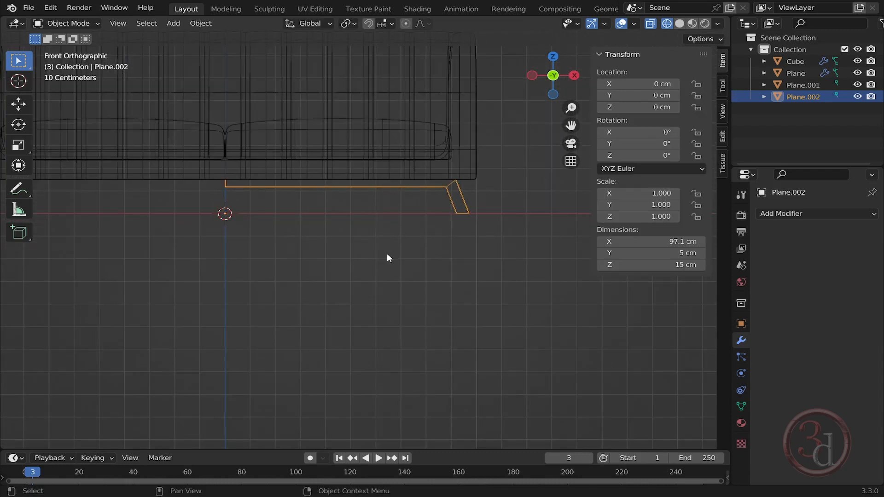
pyautogui.press('`')
pyautogui.click(397, 206)
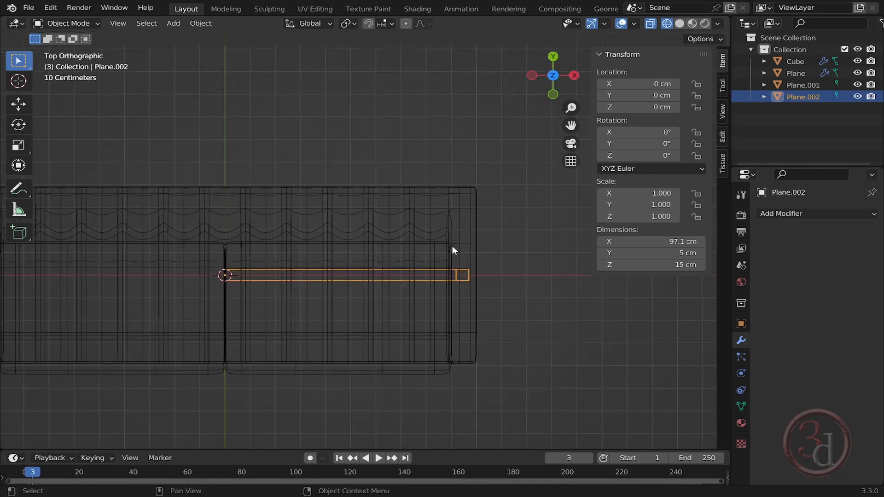
# - Move the leg along Y by about -31.4 cm so it sits under the sofa's front edge
pyautogui.keyDown('shift'); pyautogui.moveTo(452, 251); pyautogui.dragTo(472, 192, button='middle'); pyautogui.keyUp('shift')
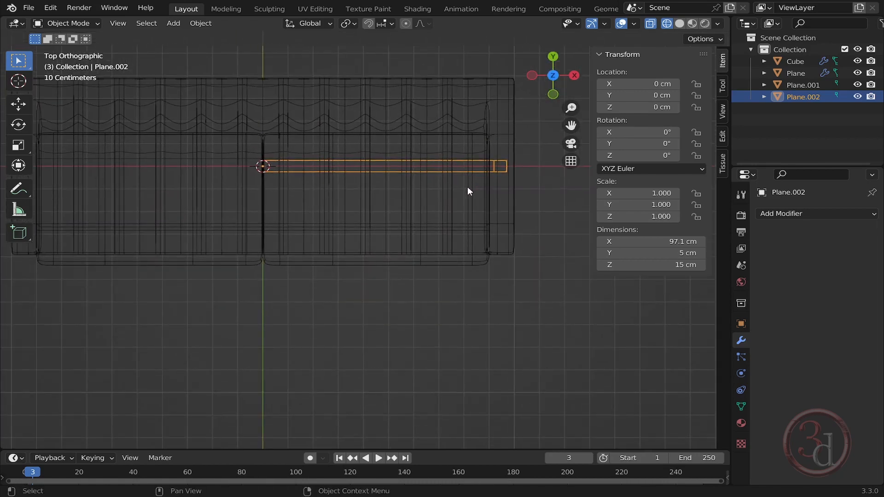
pyautogui.press('g')
pyautogui.press('y')
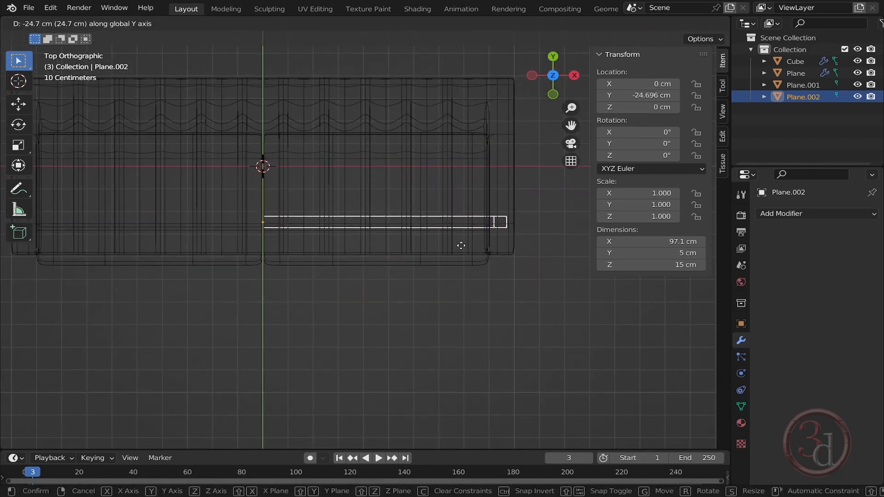
pyautogui.click(463, 262)
pyautogui.moveTo(463, 262); pyautogui.dragTo(469, 232, button='middle')
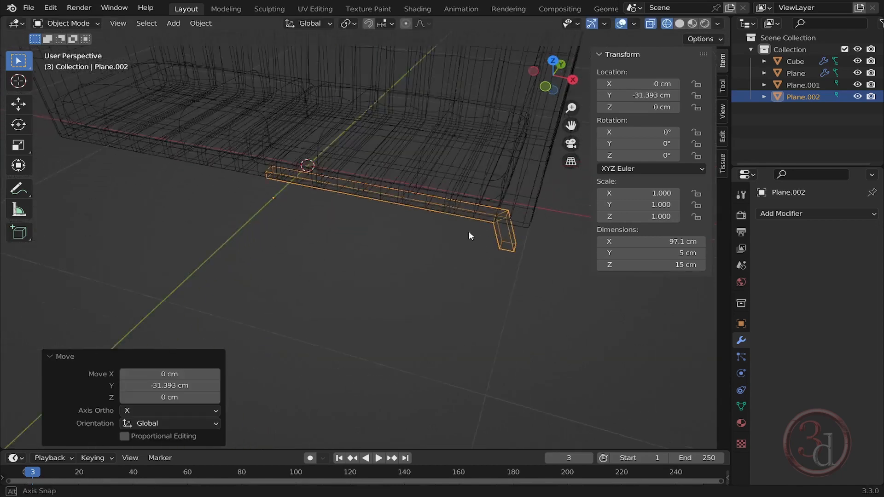
# - Switch the viewport to solid shading and inspect the leg beneath the sofa
pyautogui.press('z')
pyautogui.click(561, 258)
pyautogui.moveTo(561, 259)
pyautogui.mouseDown(button='middle')
pyautogui.moveTo(422, 217)
pyautogui.moveTo(571, 220)
pyautogui.moveTo(377, 217)
pyautogui.moveTo(402, 223)
pyautogui.moveTo(425, 165)
pyautogui.moveTo(454, 209)
pyautogui.moveTo(487, 223)
pyautogui.moveTo(522, 201)
pyautogui.mouseUp(button='middle')
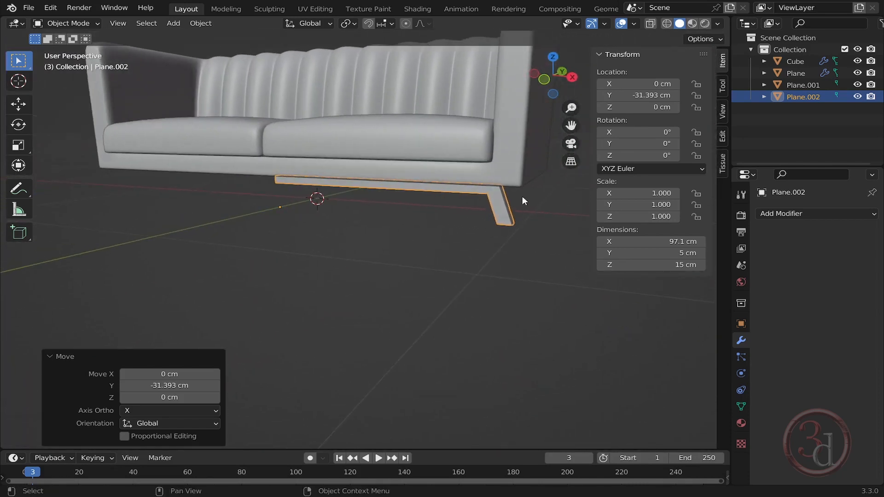
pyautogui.scroll(4, 479, 225)
pyautogui.scroll(-3, 444, 244)
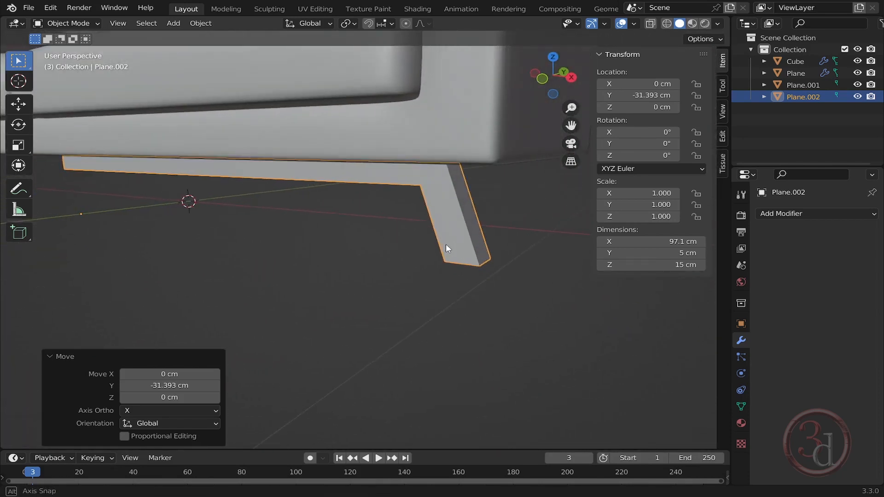
pyautogui.moveTo(446, 244); pyautogui.dragTo(443, 224, button='middle')
# - Apply all transforms to the leg object
pyautogui.hotkey('ctrl', 'a')
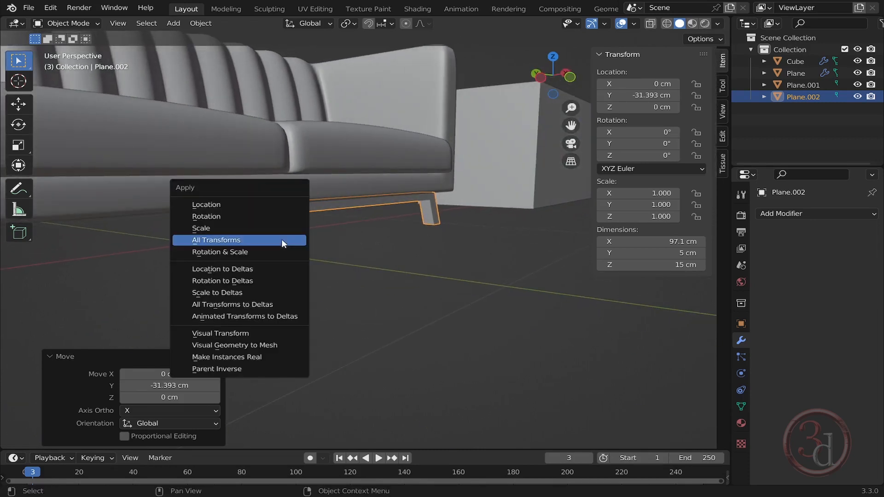
pyautogui.click(218, 240)
pyautogui.moveTo(310, 239); pyautogui.dragTo(427, 242, button='middle')
pyautogui.scroll(5, 428, 239)
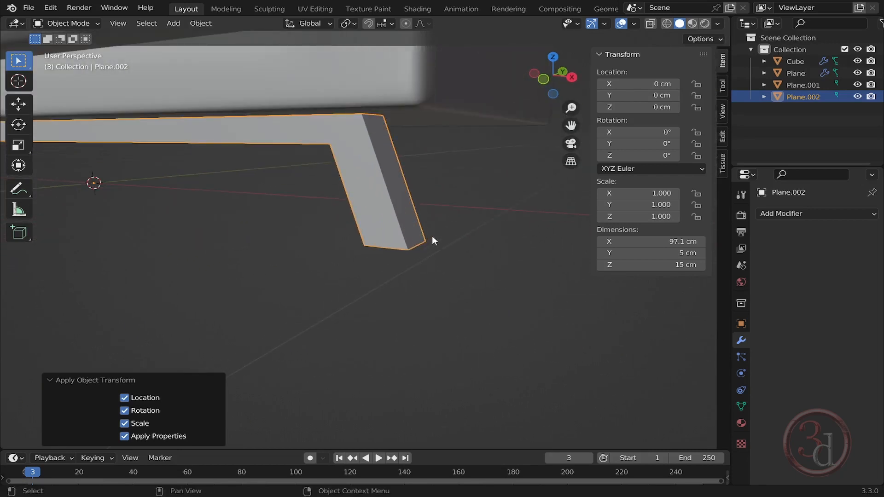
# - Bevel the foot's bottom outer edge with 5 segments about 1.33 cm wide, then return to Object Mode
pyautogui.press('Tab')
pyautogui.press('2')
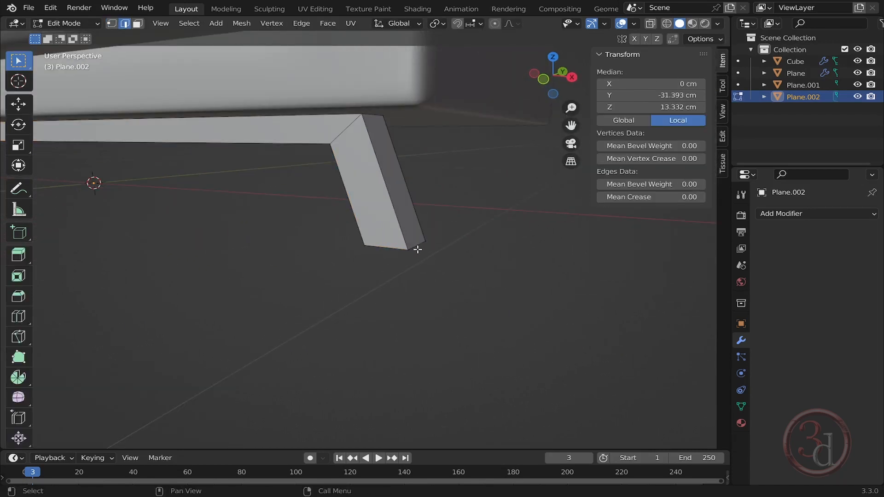
pyautogui.click(415, 247)
pyautogui.moveTo(371, 267); pyautogui.dragTo(452, 265, button='middle')
pyautogui.keyDown('shift'); pyautogui.click(516, 215); pyautogui.keyUp('shift')
pyautogui.scroll(3, 384, 254)
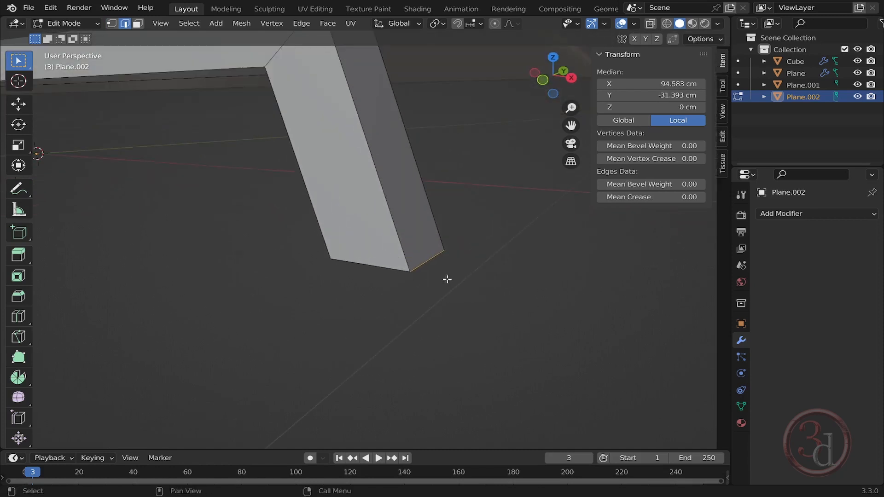
pyautogui.press('ctrl')
pyautogui.hotkey('ctrl', 'b')
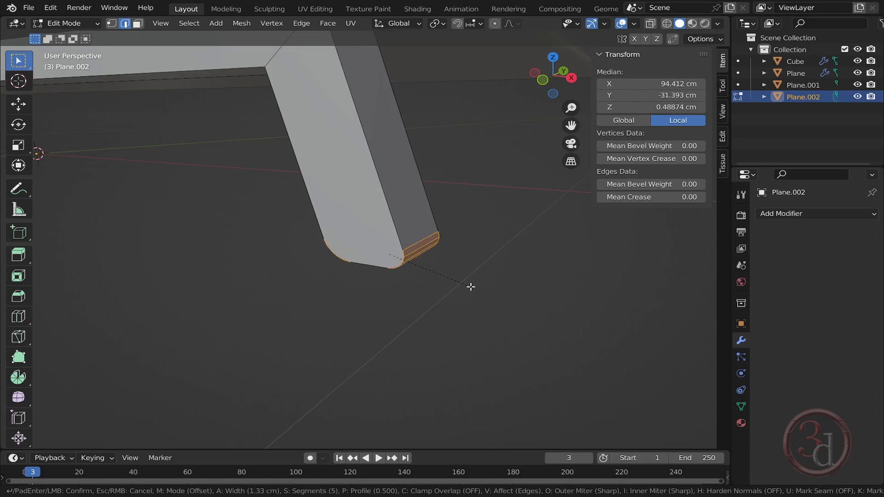
pyautogui.click(471, 287)
pyautogui.press('Tab')
# - Delete the rail's end face at the sofa's centre in Edit Mode, then return to Object Mode
pyautogui.moveTo(435, 288)
pyautogui.mouseDown(button='middle')
pyautogui.moveTo(447, 264)
pyautogui.moveTo(470, 254)
pyautogui.moveTo(444, 261)
pyautogui.moveTo(431, 277)
pyautogui.moveTo(439, 278)
pyautogui.mouseUp(button='middle')
pyautogui.keyDown('shift'); pyautogui.moveTo(449, 176); pyautogui.dragTo(484, 236, button='middle'); pyautogui.keyUp('shift')
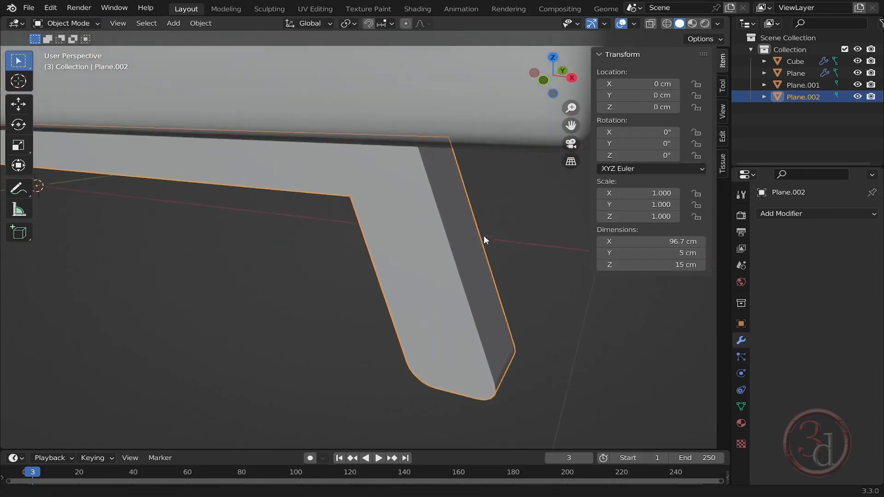
pyautogui.scroll(-8, 484, 236)
pyautogui.moveTo(273, 228); pyautogui.dragTo(412, 213, button='middle')
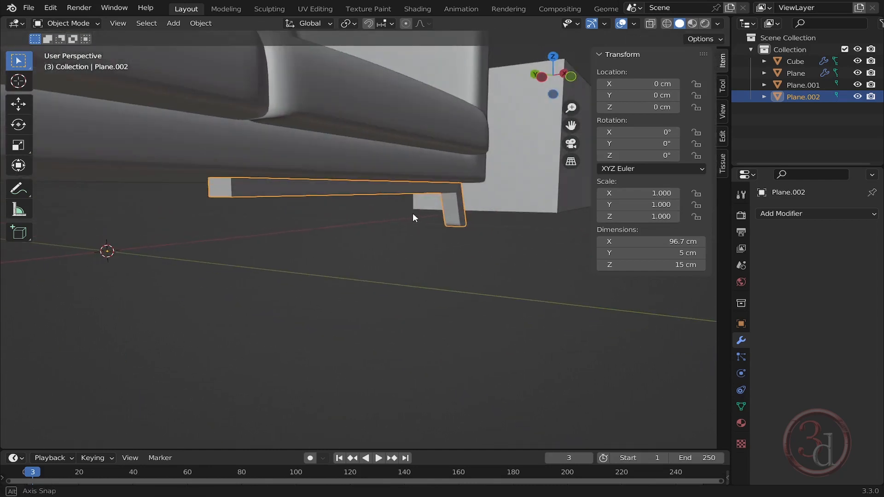
pyautogui.press('Tab')
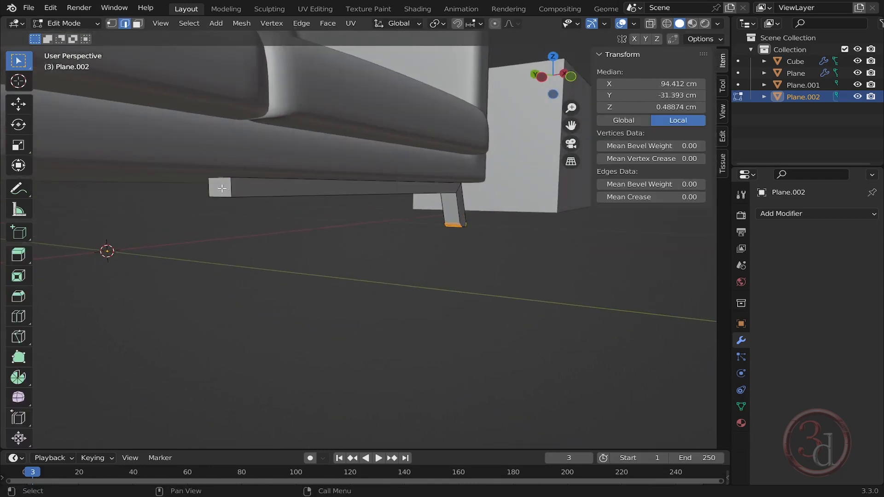
pyautogui.press('3')
pyautogui.click(222, 188)
pyautogui.press('x')
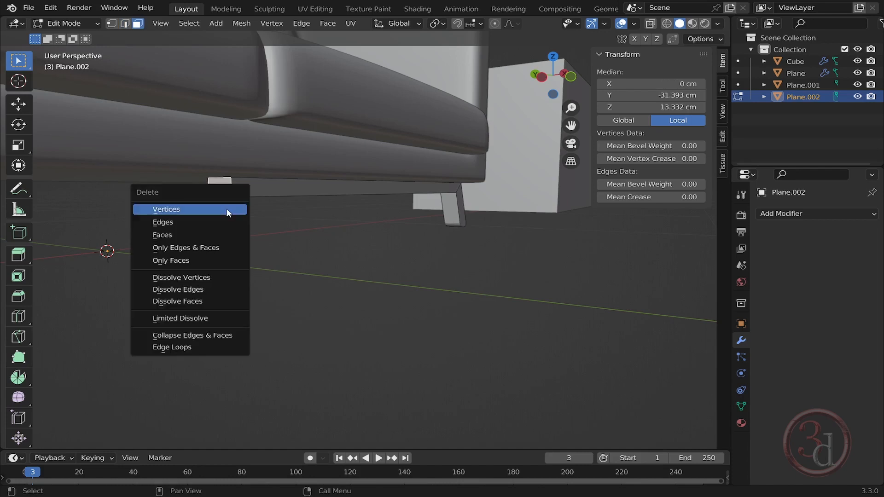
pyautogui.click(184, 234)
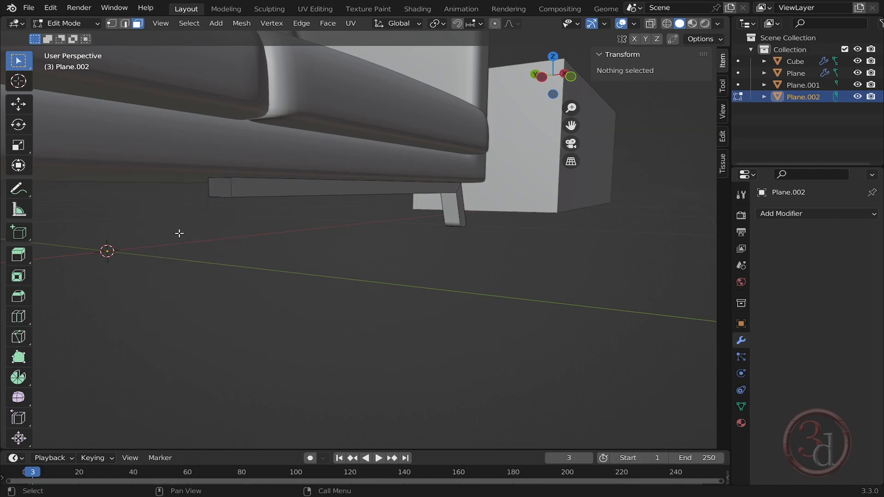
pyautogui.press('Tab')
# - Add a Mirror modifier to the leg, mirroring across both the X and Y axes
pyautogui.moveTo(353, 235); pyautogui.dragTo(325, 276, button='middle')
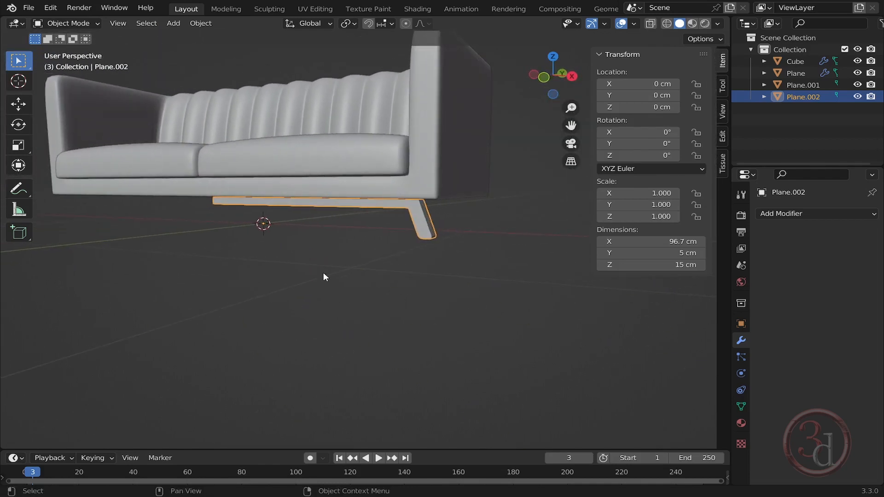
pyautogui.click(794, 212)
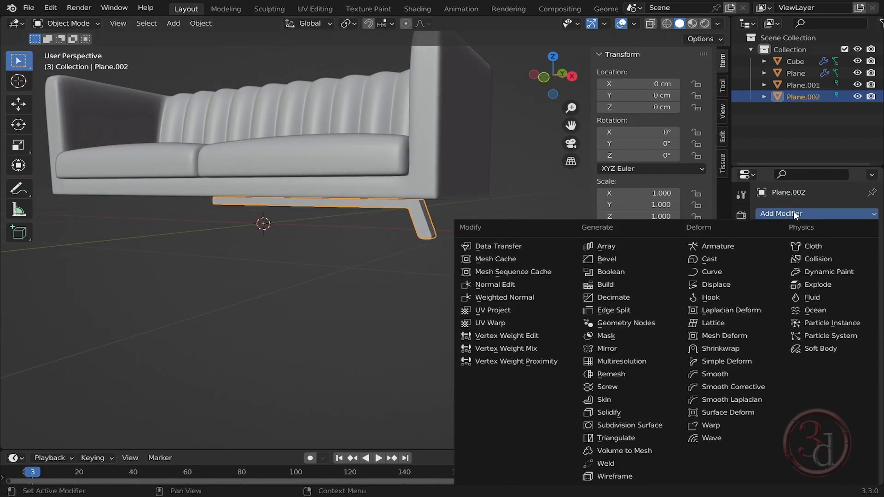
pyautogui.click(619, 349)
pyautogui.moveTo(251, 245); pyautogui.dragTo(275, 258, button='middle')
pyautogui.scroll(3, 301, 258)
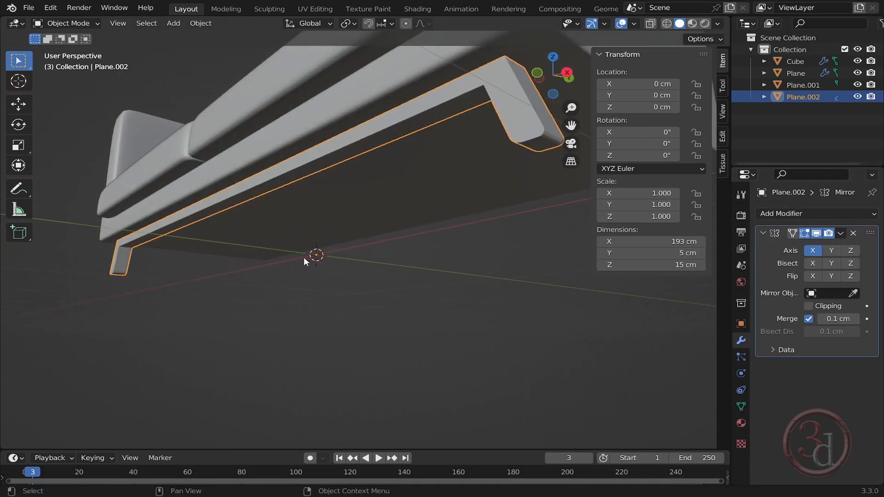
pyautogui.moveTo(328, 258); pyautogui.dragTo(447, 276, button='middle')
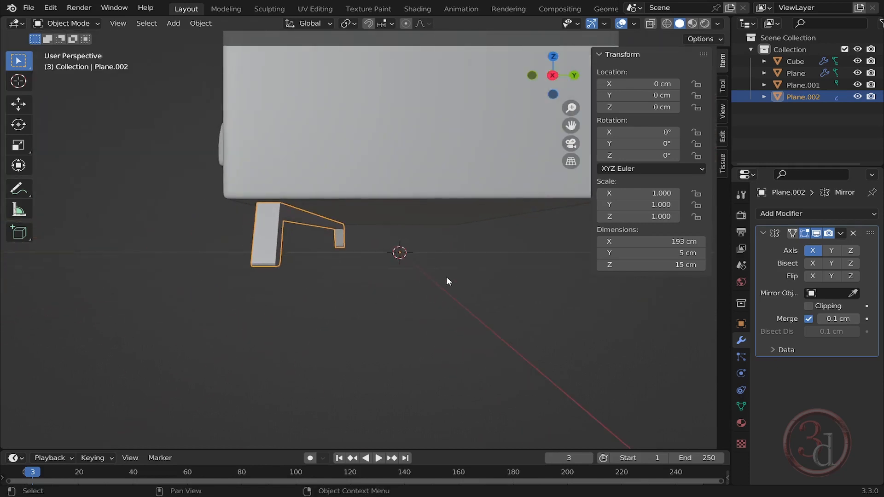
pyautogui.click(834, 253)
# - Delete the rectangular box object standing beside the sofa
pyautogui.keyDown('shift'); pyautogui.moveTo(527, 277); pyautogui.dragTo(413, 275, button='middle'); pyautogui.keyUp('shift')
pyautogui.scroll(3, 326, 239)
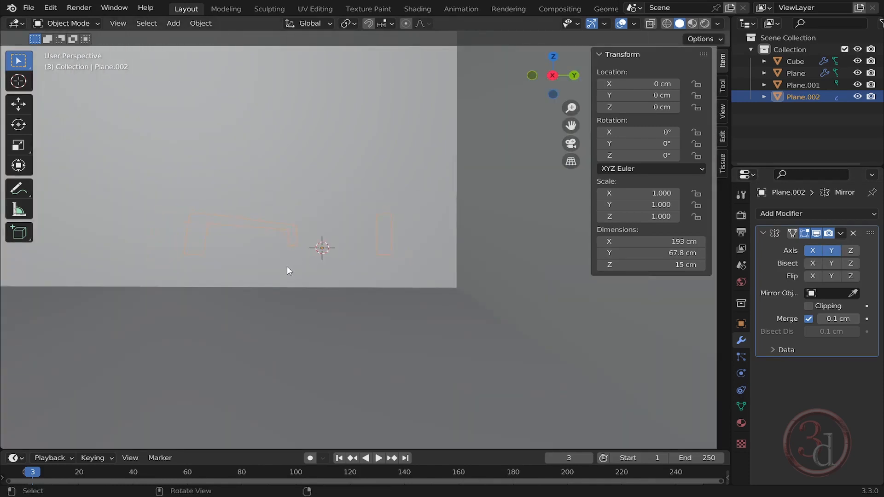
pyautogui.scroll(-4, 286, 266)
pyautogui.moveTo(286, 267); pyautogui.dragTo(422, 295, button='middle')
pyautogui.click(444, 281)
pyautogui.scroll(-3, 444, 282)
pyautogui.moveTo(463, 245); pyautogui.dragTo(487, 287, button='middle')
pyautogui.scroll(3, 488, 287)
pyautogui.click(473, 197)
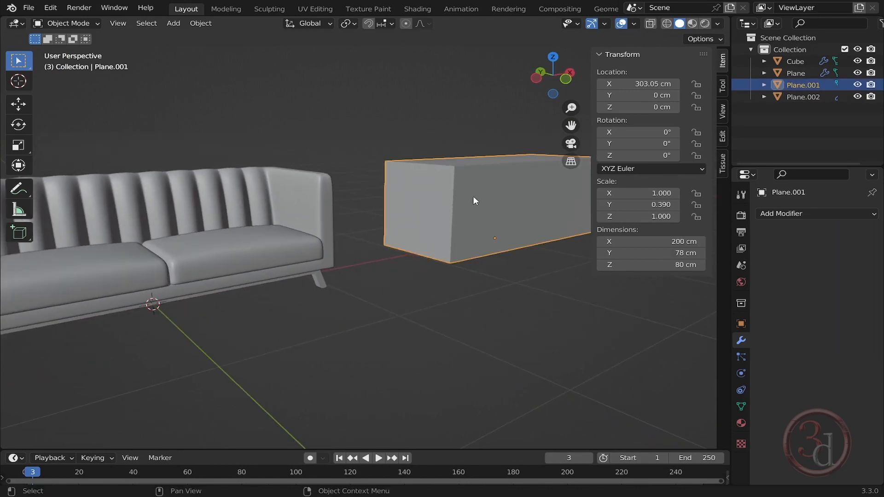
pyautogui.press('Delete')
# - Orbit and zoom around the finished sofa to inspect it
pyautogui.keyDown('shift'); pyautogui.moveTo(240, 275); pyautogui.dragTo(425, 265, button='middle'); pyautogui.keyUp('shift')
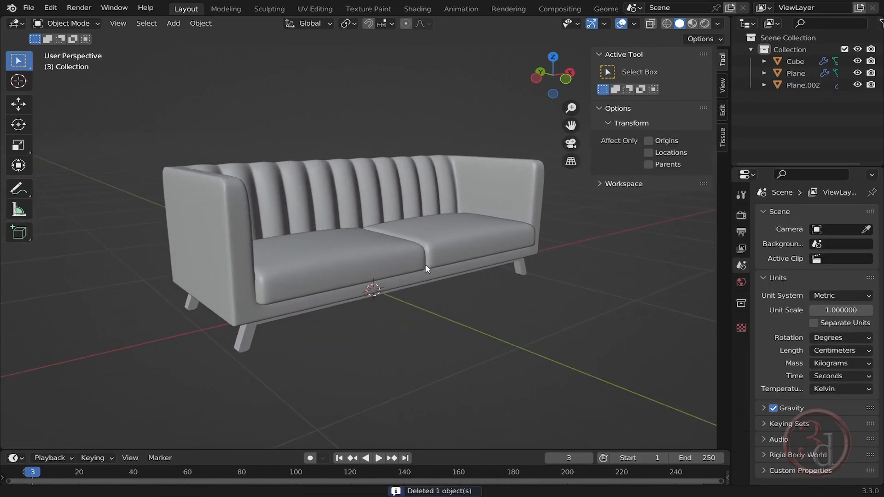
pyautogui.moveTo(491, 255); pyautogui.dragTo(454, 253, button='middle')
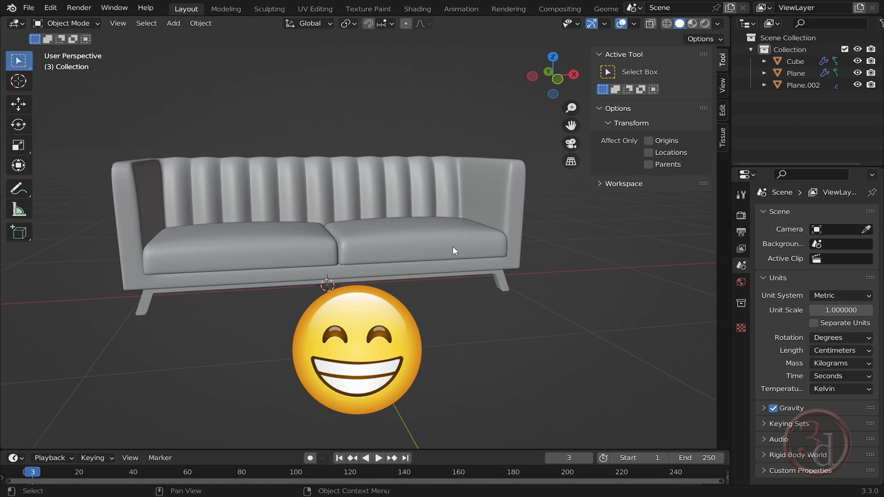
pyautogui.moveTo(451, 246); pyautogui.dragTo(458, 273, button='middle')
pyautogui.scroll(2, 425, 260)
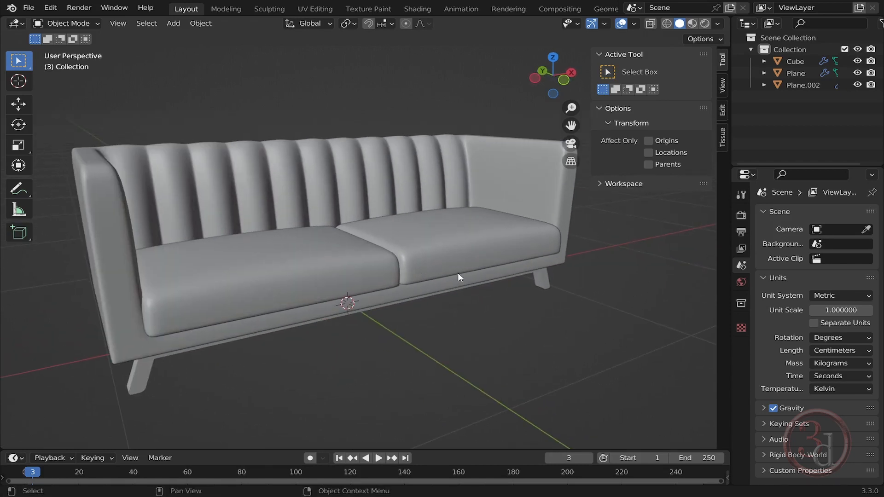